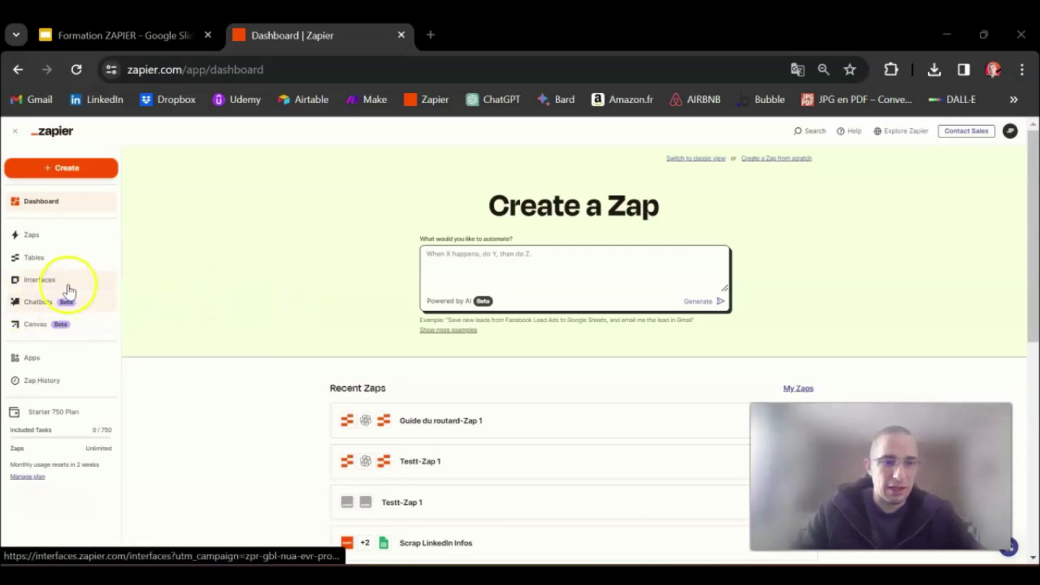
Go to the Chatbots section and begin creating the first chatbot
click(28, 304)
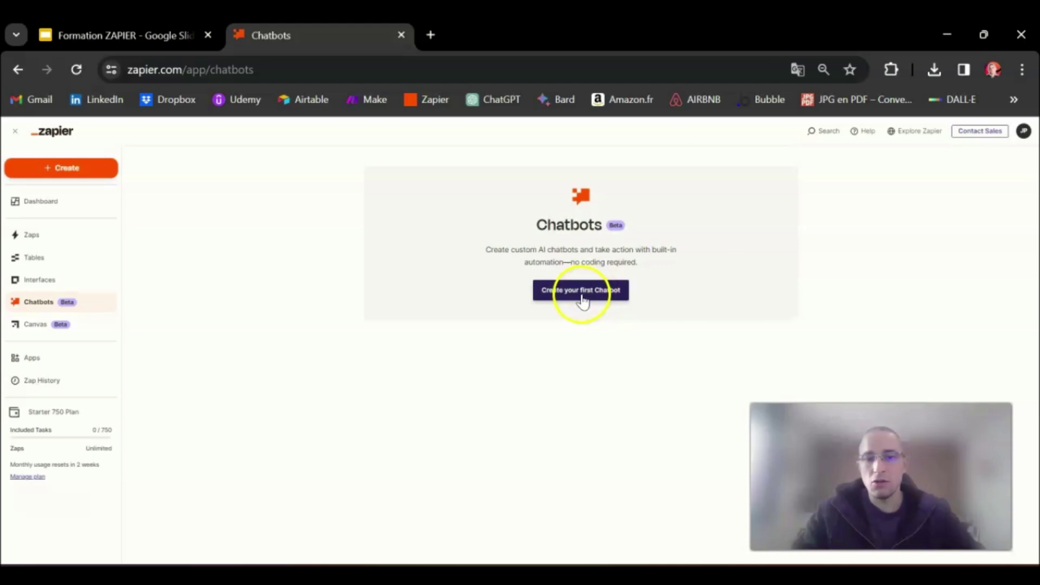
click(584, 296)
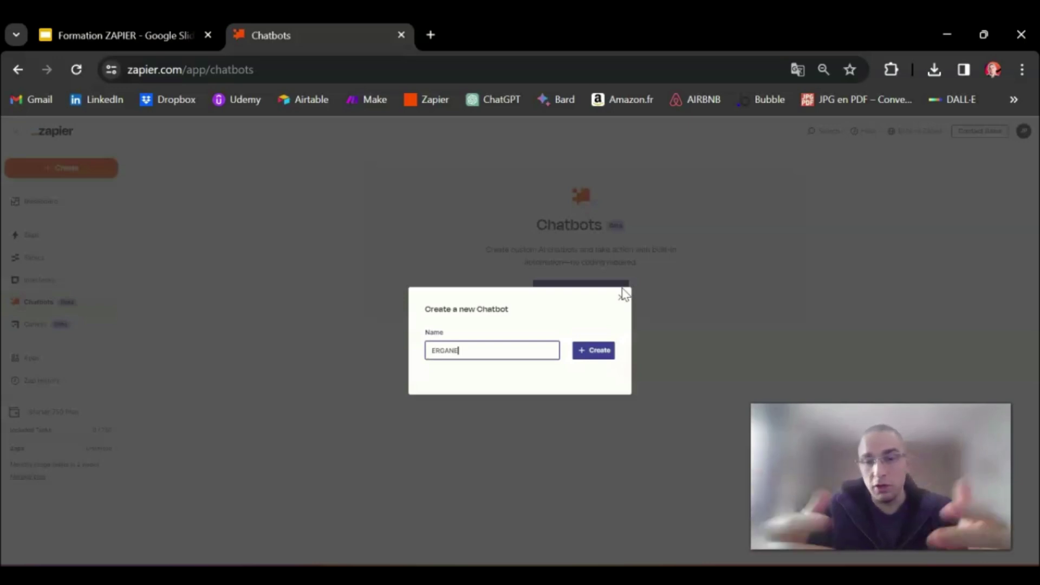
Create the new chatbot with the name ERGANE
click(592, 349)
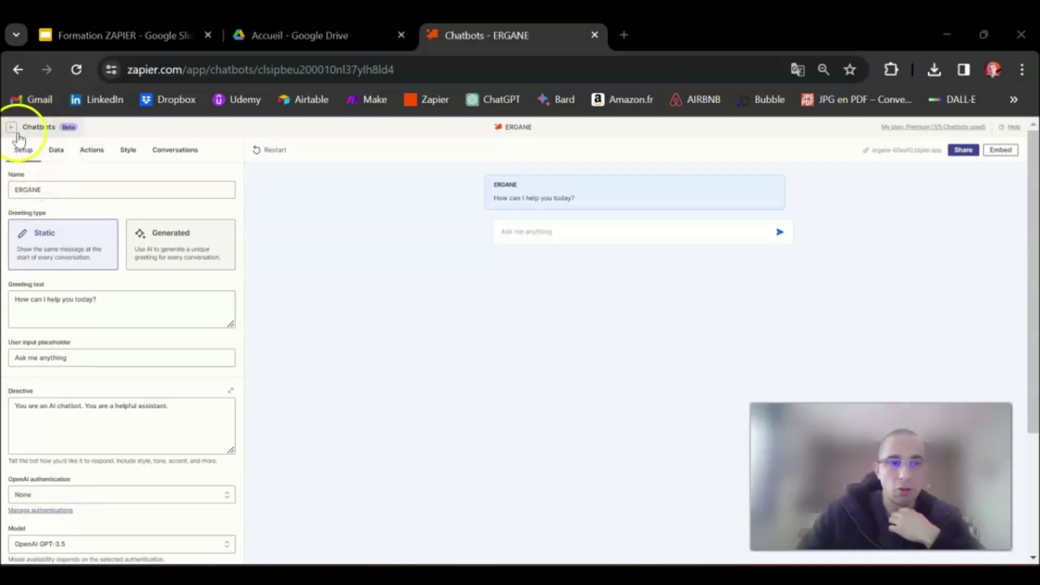
Review the name and static greeting, then switch the greeting type to Generated
click(13, 189)
drag(13, 189, 55, 188)
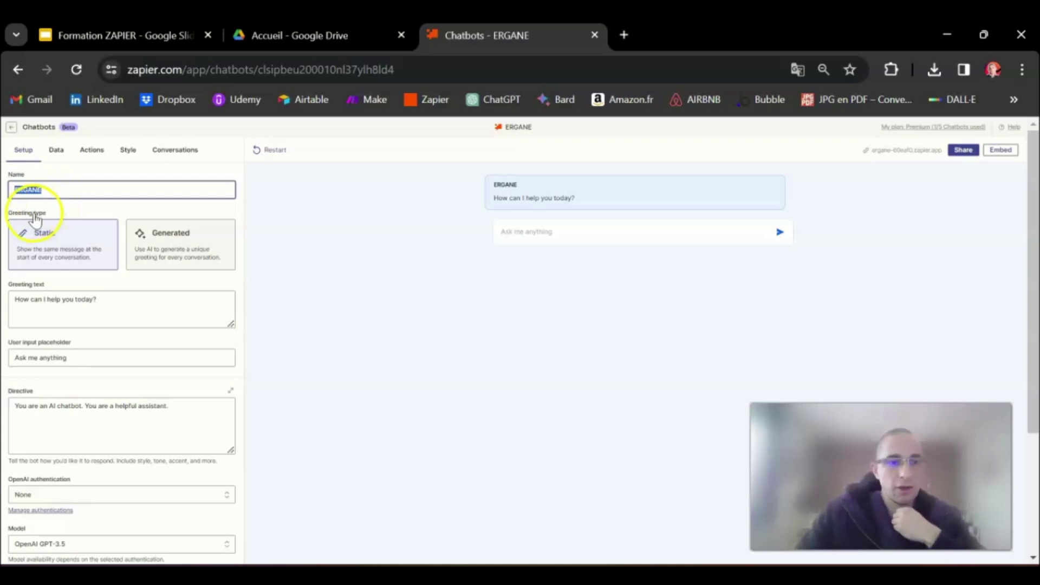
click(66, 242)
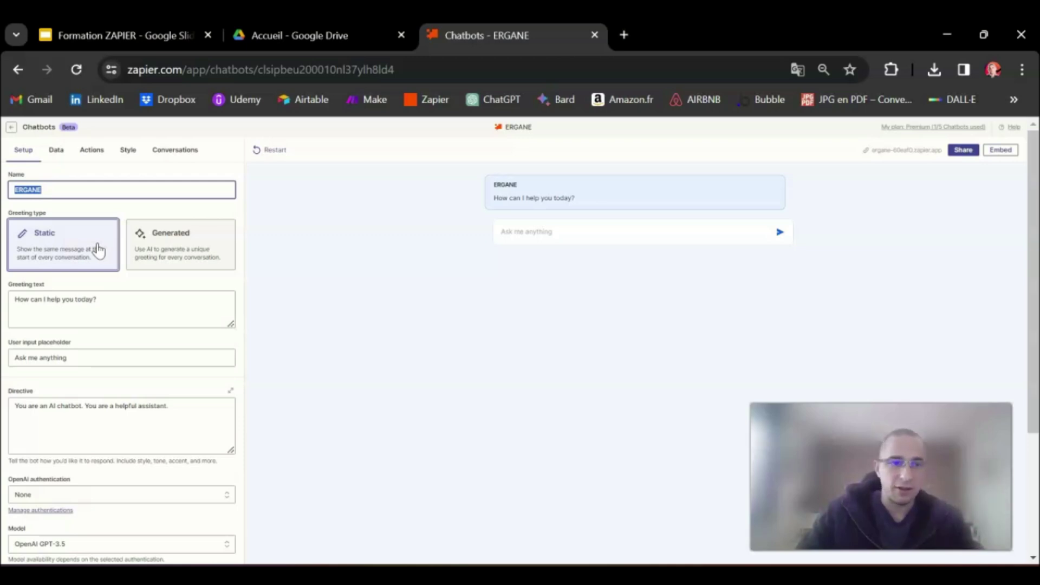
click(67, 246)
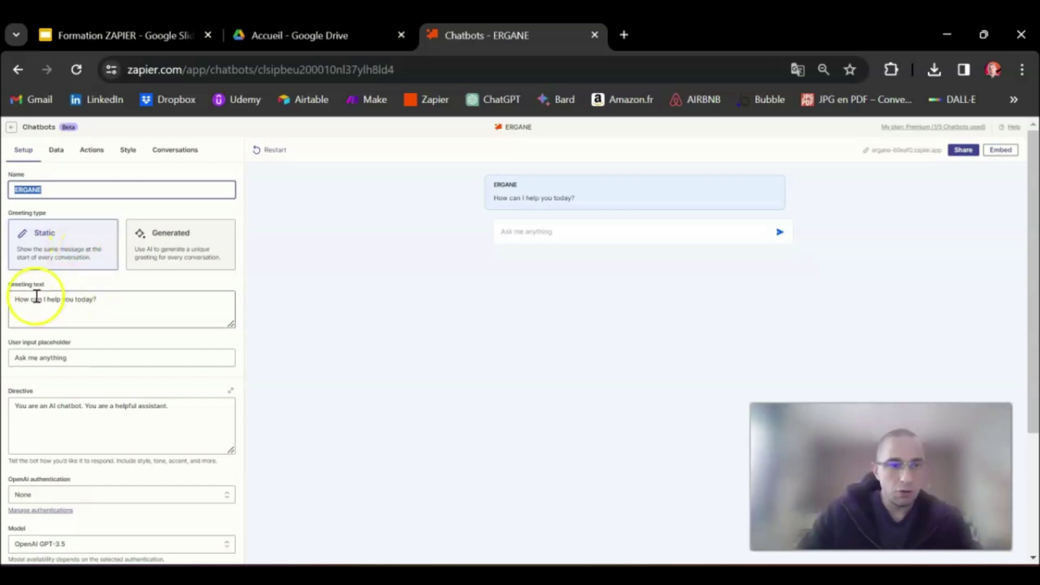
drag(14, 299, 104, 297)
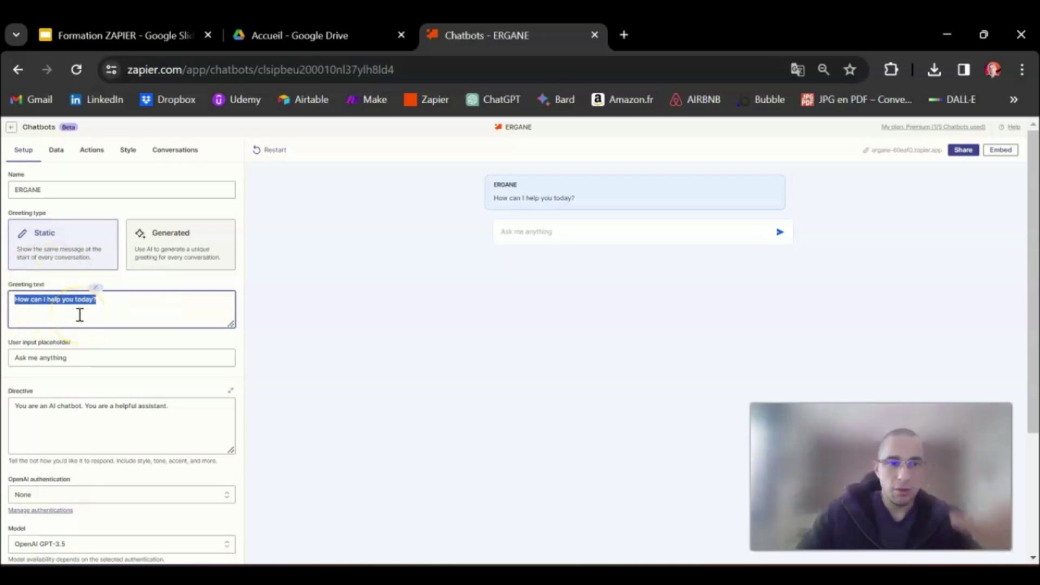
click(167, 250)
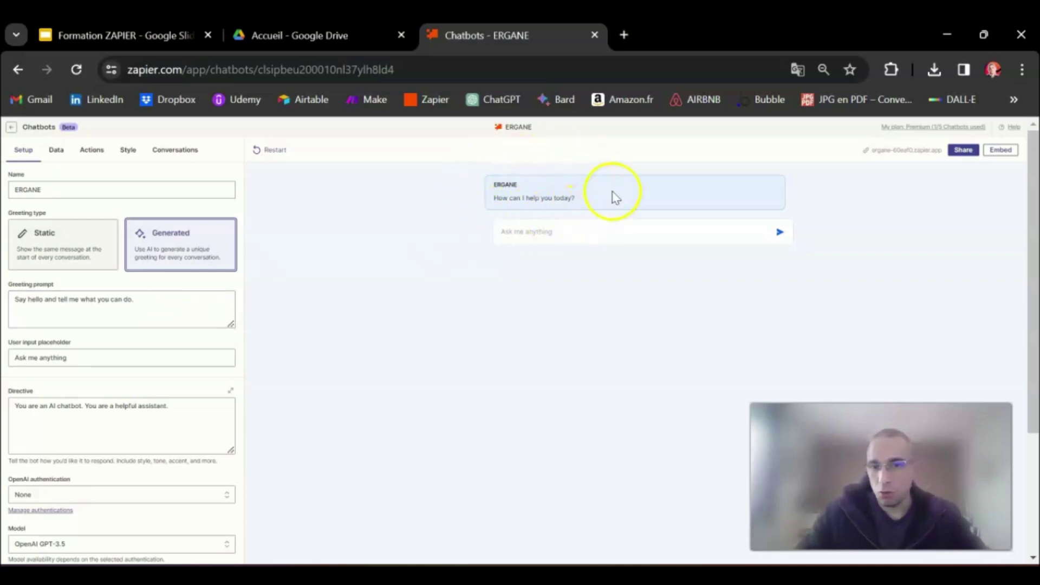
Switch back to Static and set the greeting to 'Bonjour, comment puis-je vous aider aujourd'hui ?'
click(76, 250)
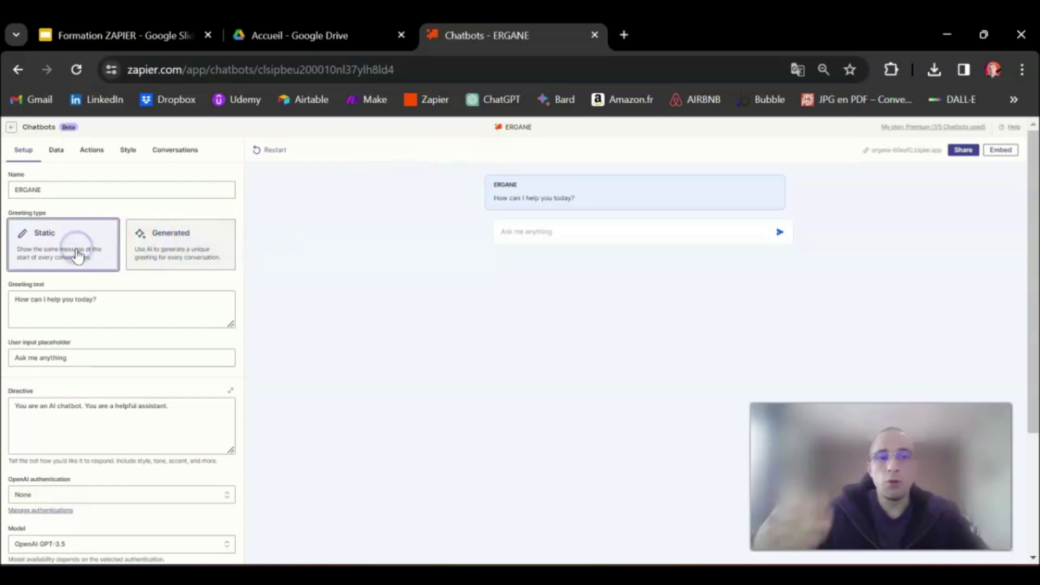
drag(112, 298, 11, 297)
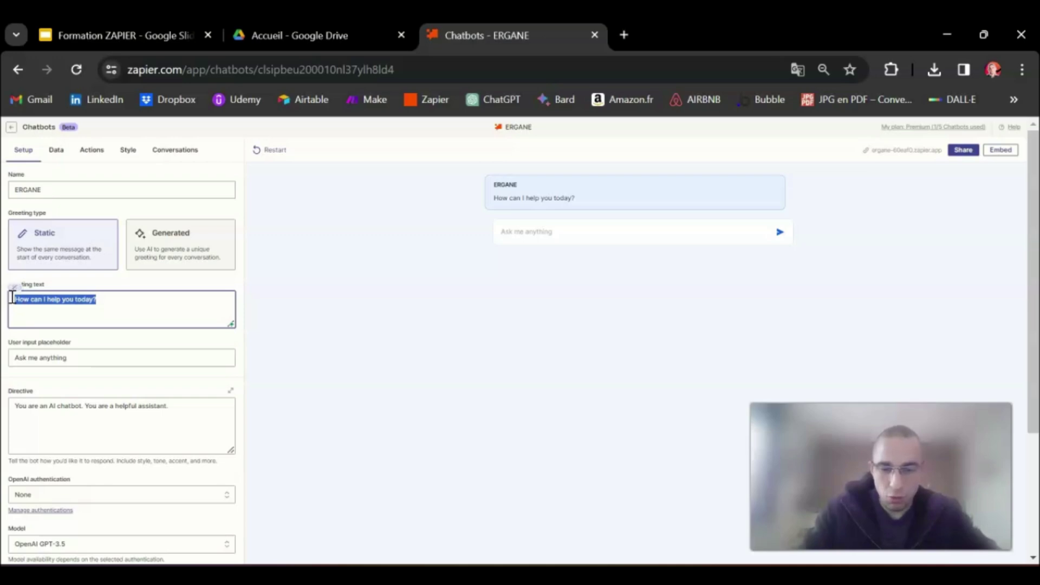
text(Bon)
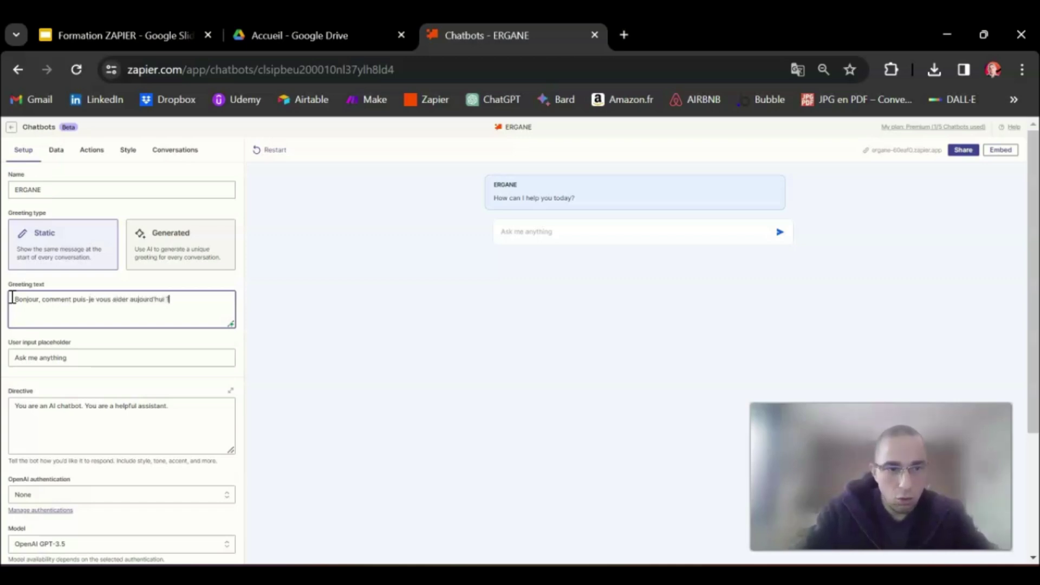
click(271, 302)
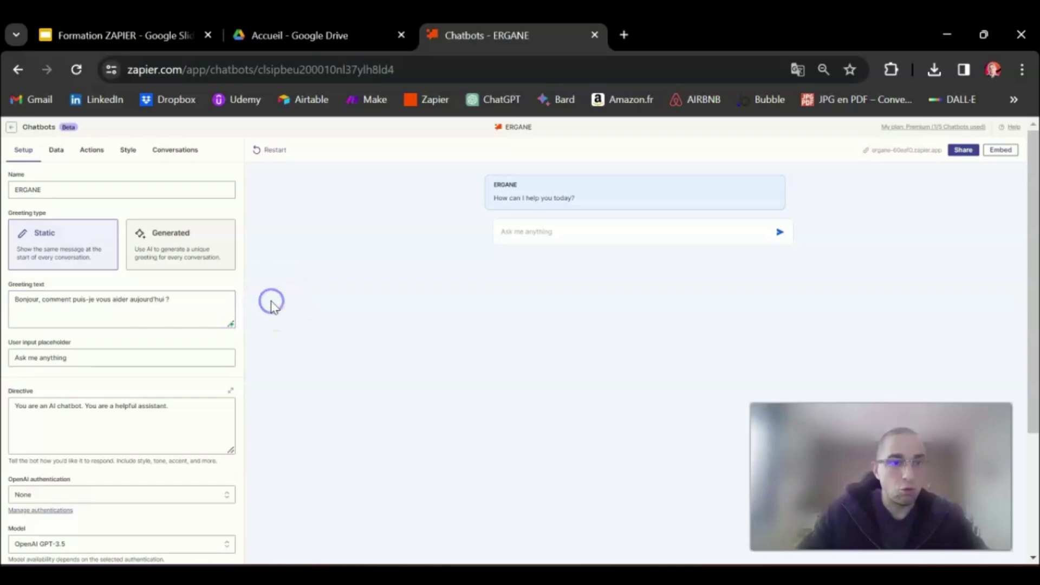
click(186, 302)
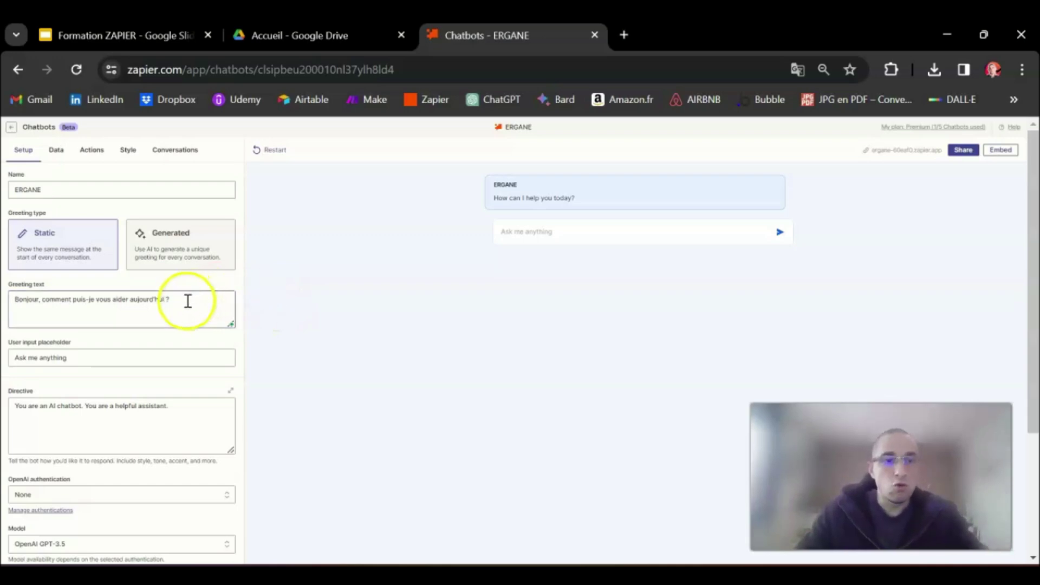
key(ctrl+a)
click(39, 300)
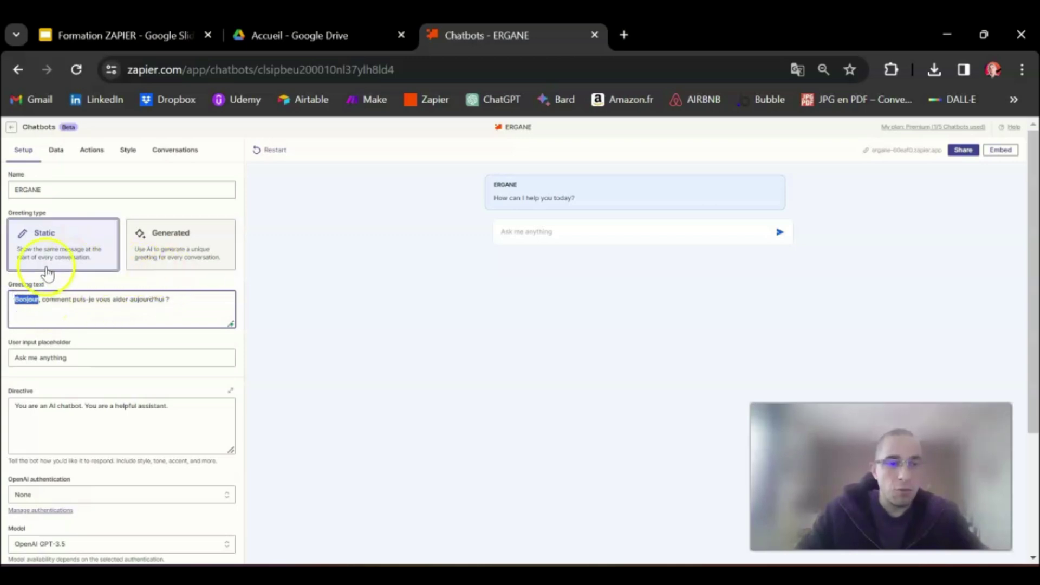
click(184, 300)
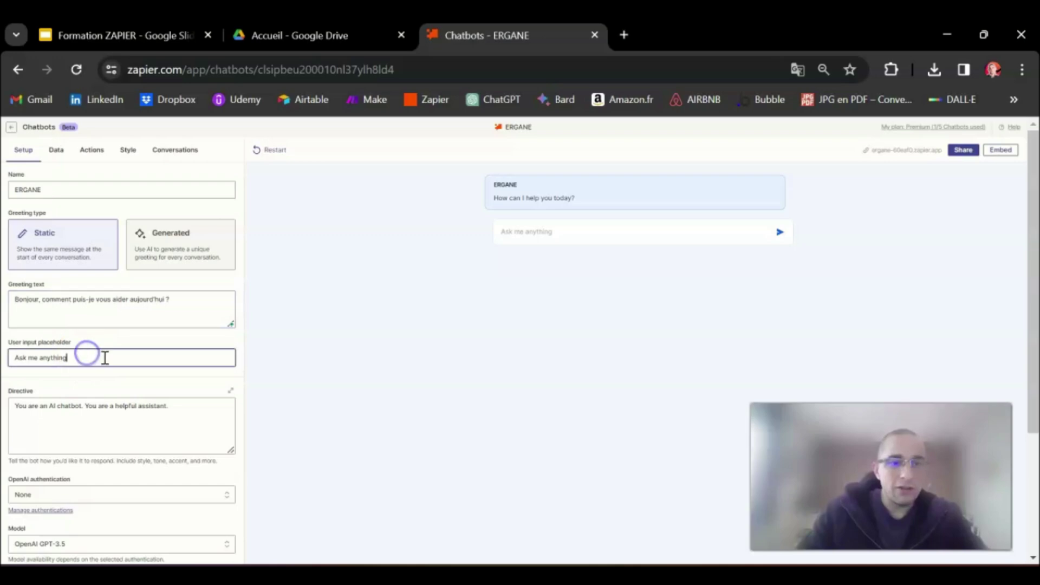
Replace the user input placeholder with 'Décrivez ici votre problème'
drag(88, 355, 7, 355)
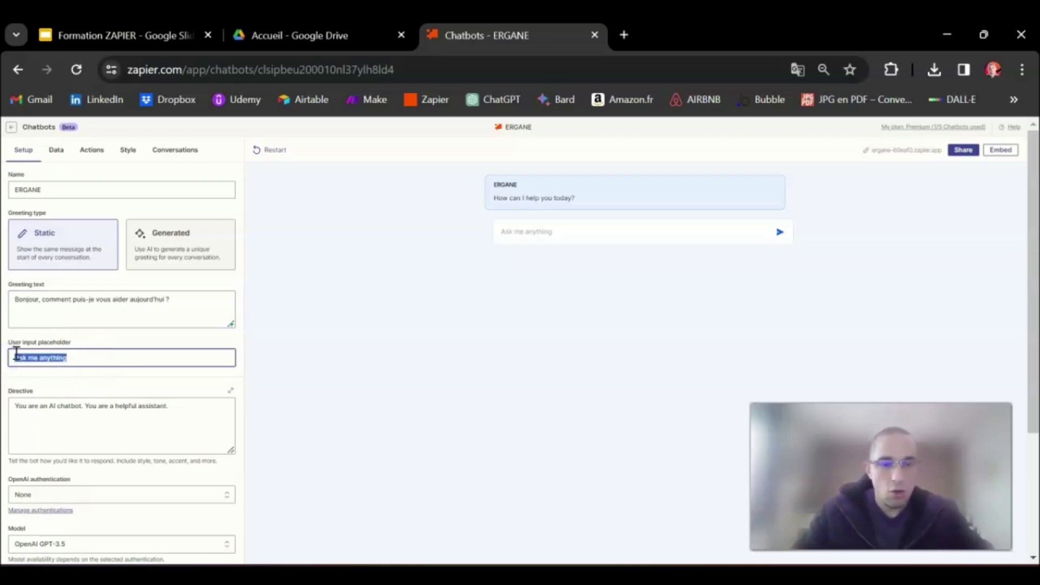
text(Pos)
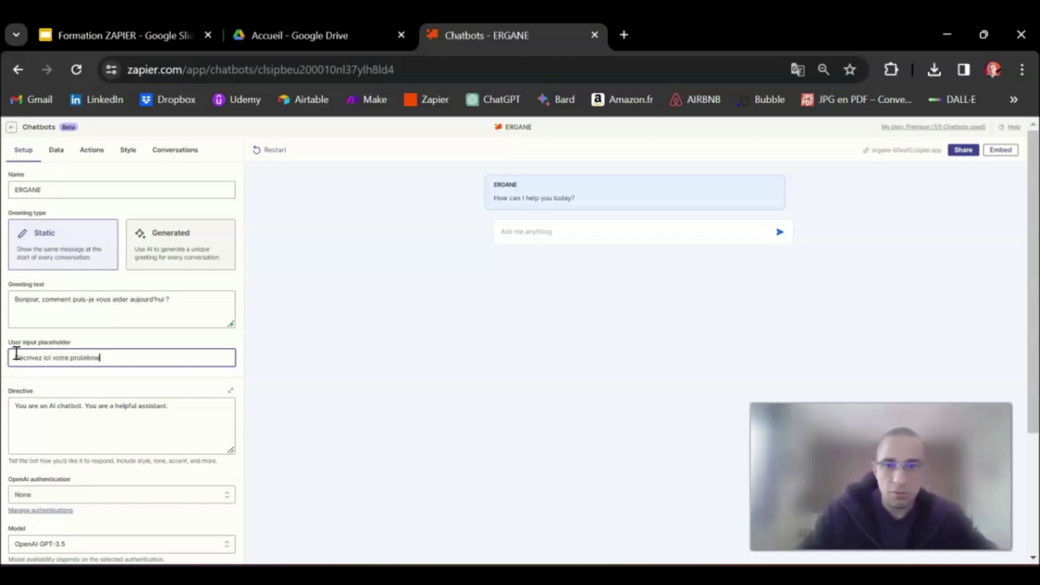
click(376, 347)
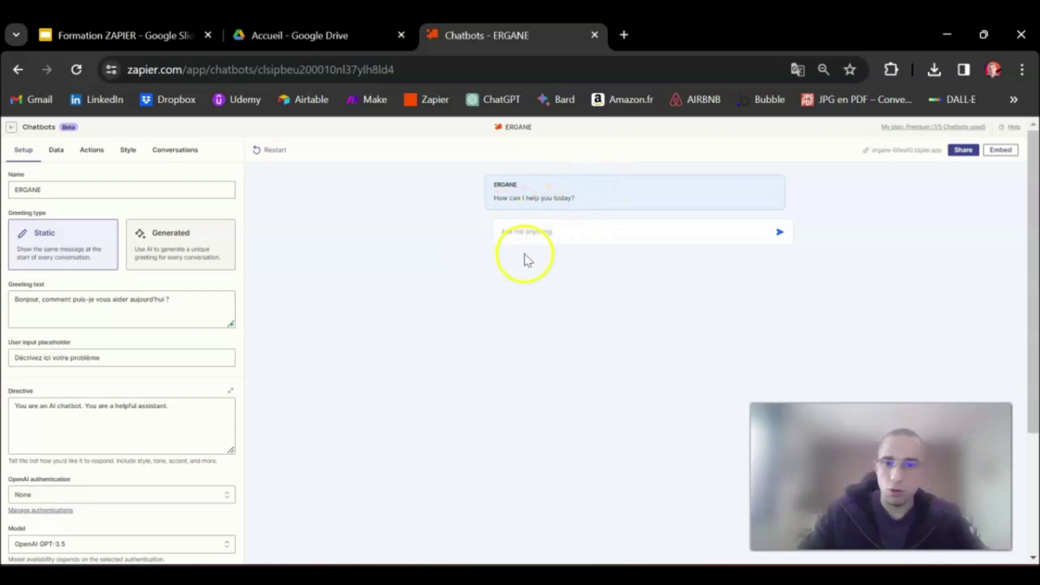
scroll(76, 368, down, 3)
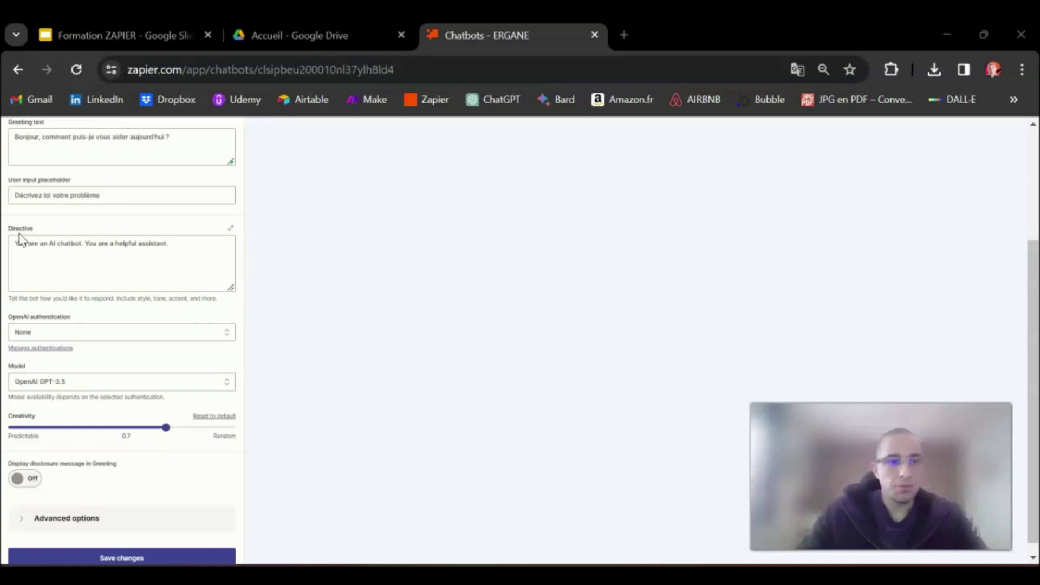
click(30, 253)
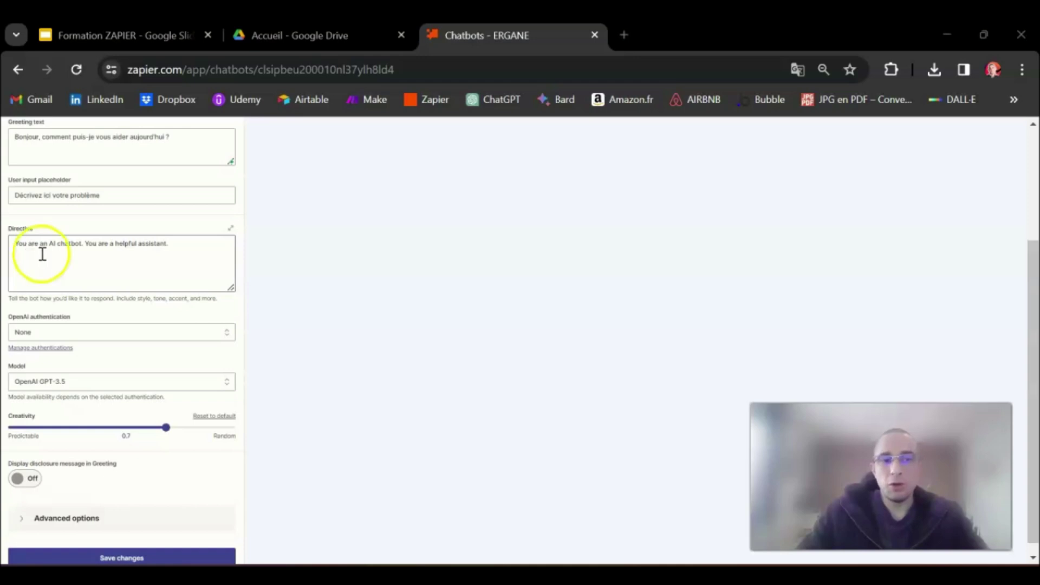
drag(82, 243, 16, 247)
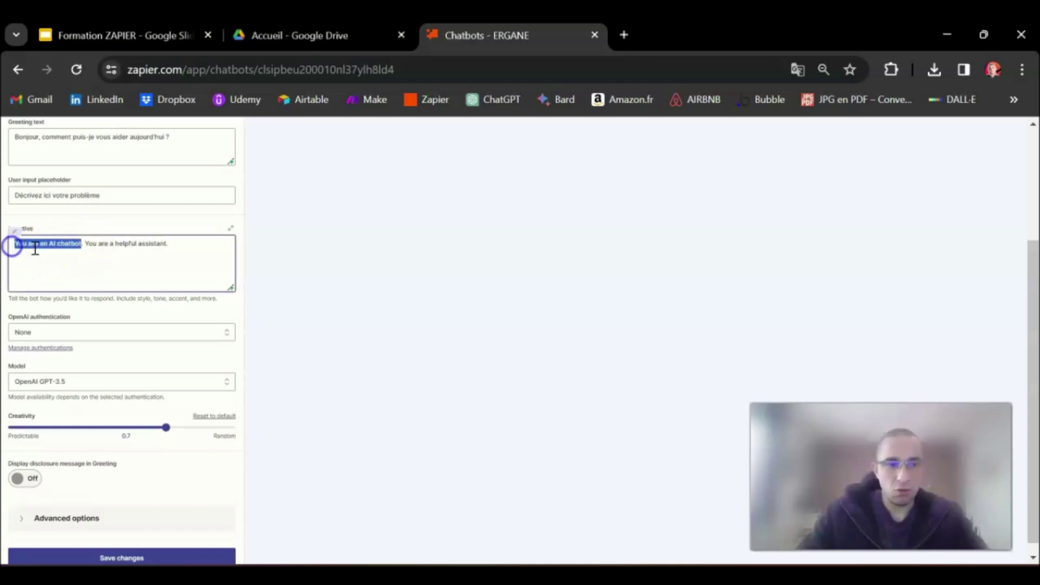
drag(169, 243, 84, 243)
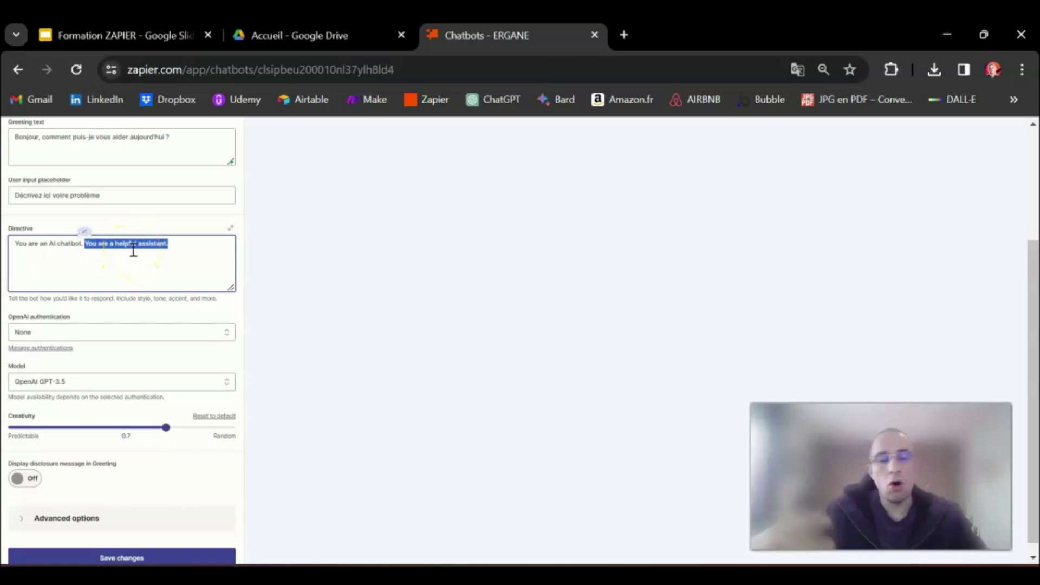
click(185, 237)
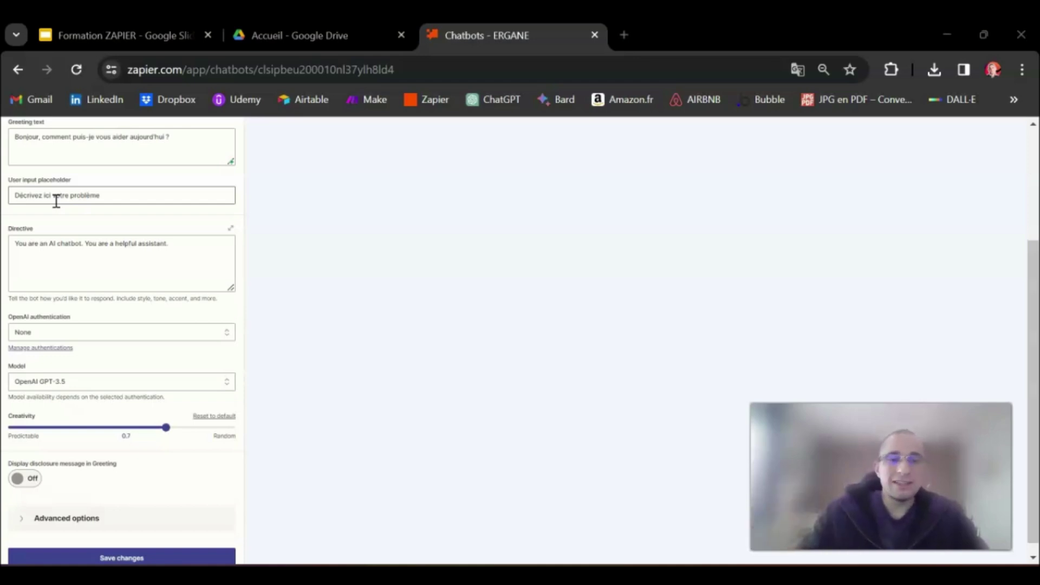
drag(170, 246, 17, 238)
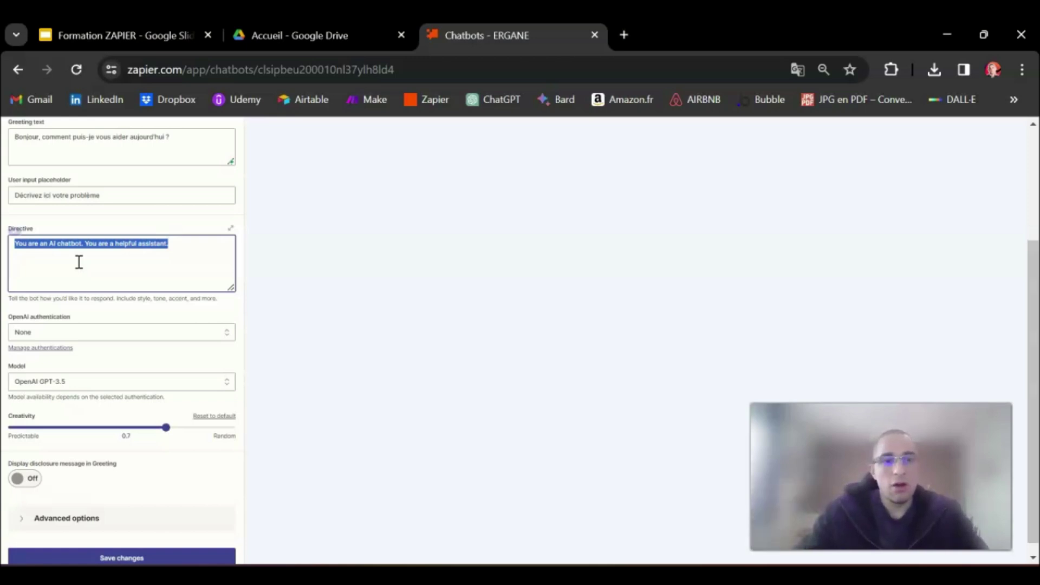
click(175, 245)
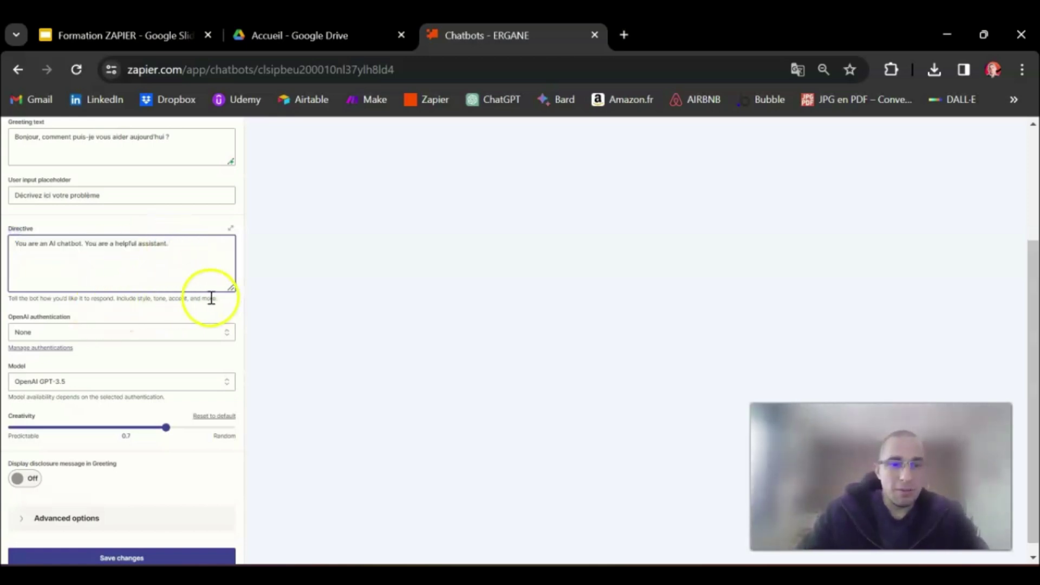
drag(211, 298, 9, 298)
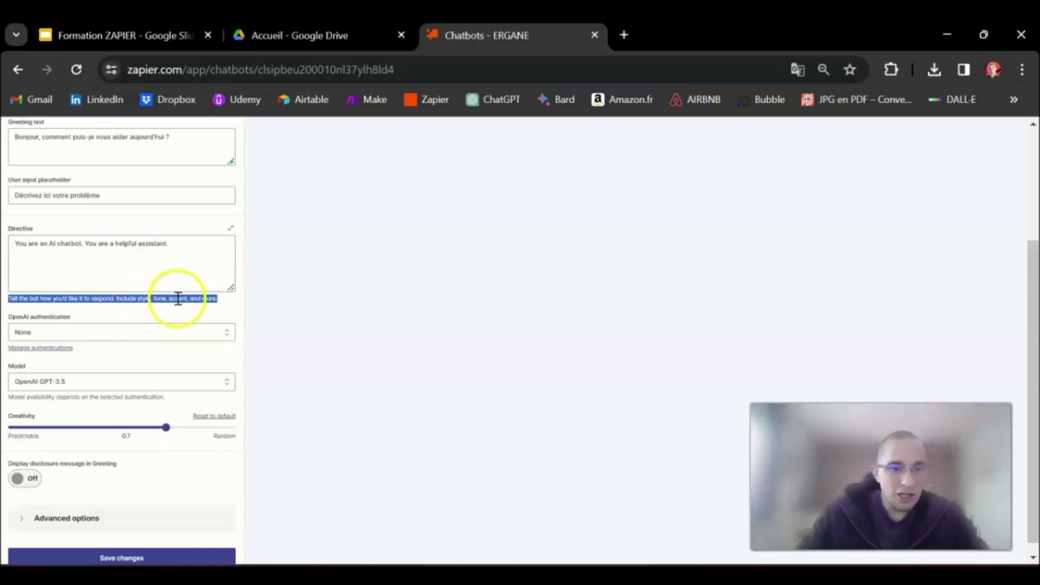
click(222, 304)
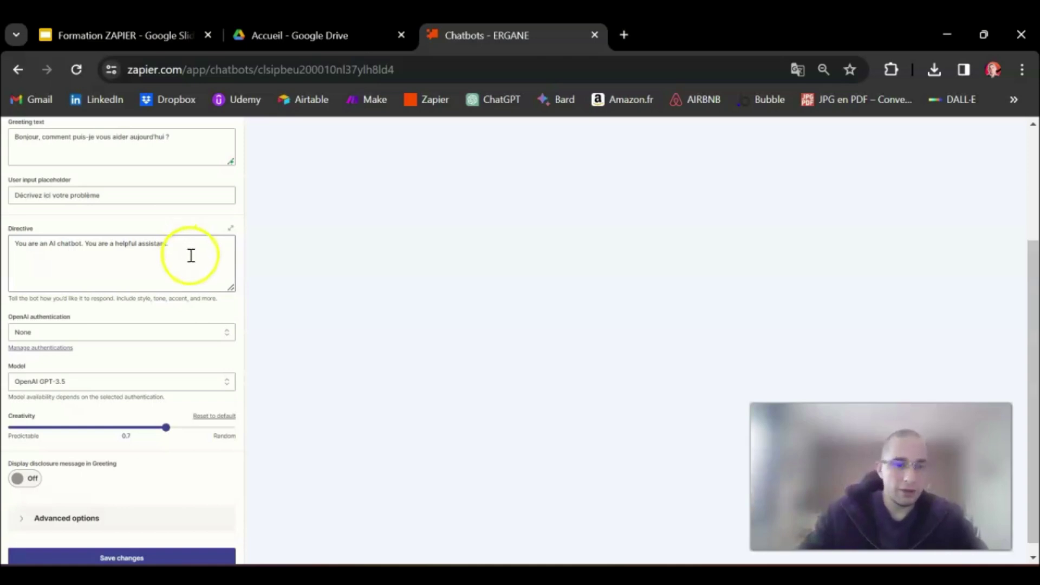
click(153, 235)
drag(154, 235, 5, 233)
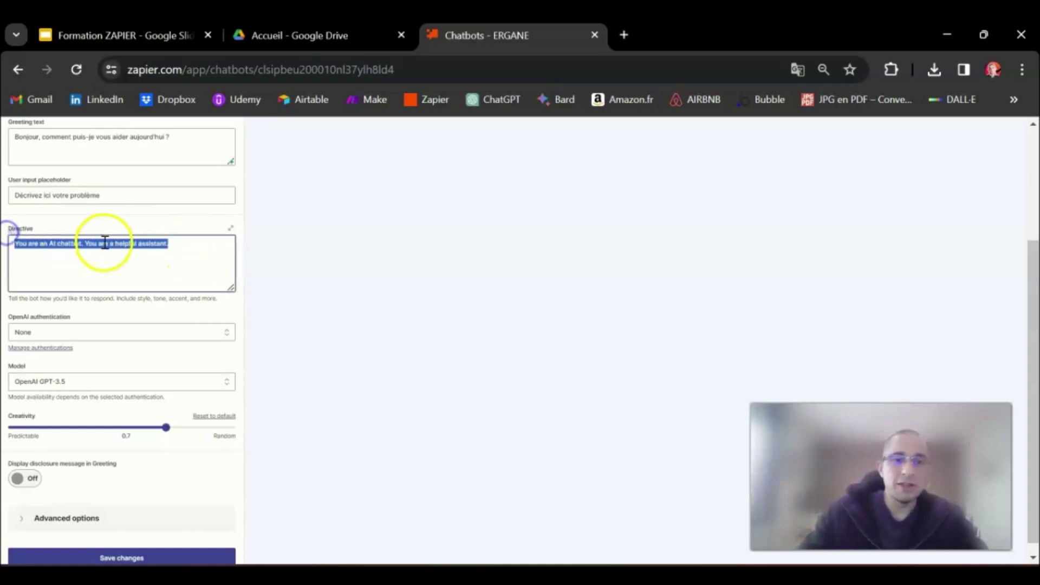
click(184, 241)
scroll(191, 286, down, 1)
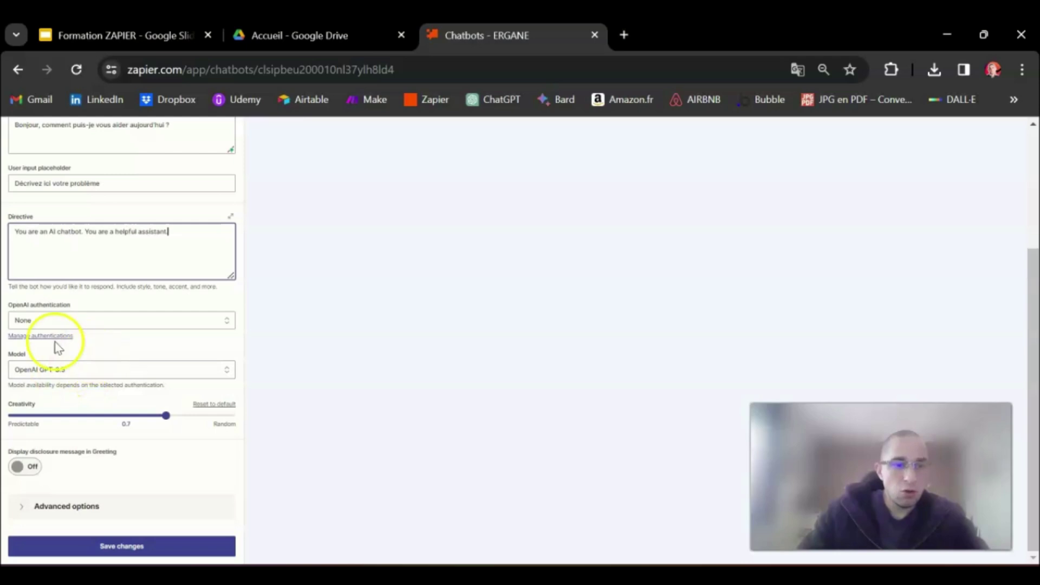
Keep OpenAI GPT-3.5 as the model and creativity at 0.7, then save the setup
click(93, 374)
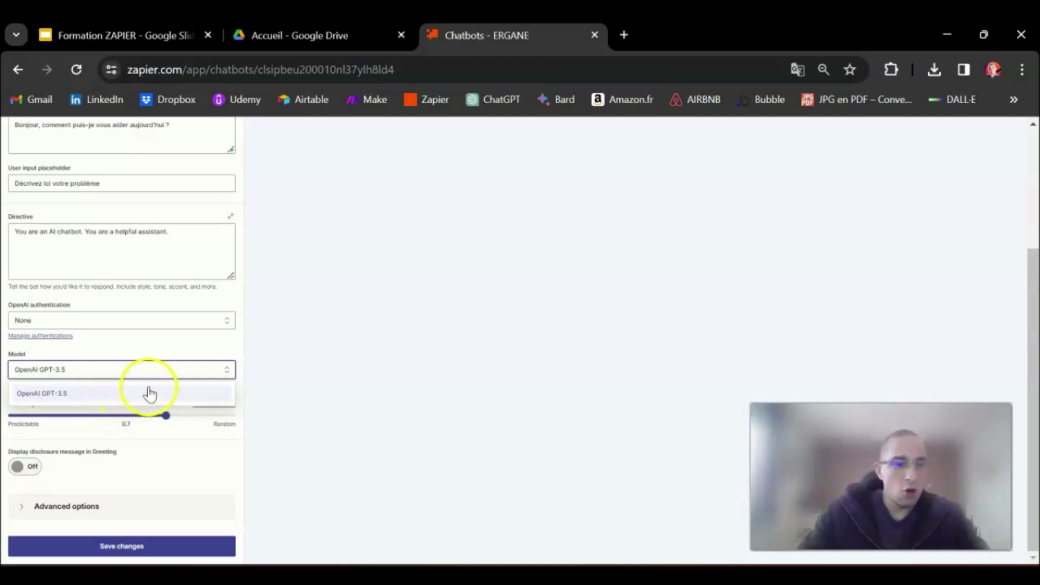
click(149, 348)
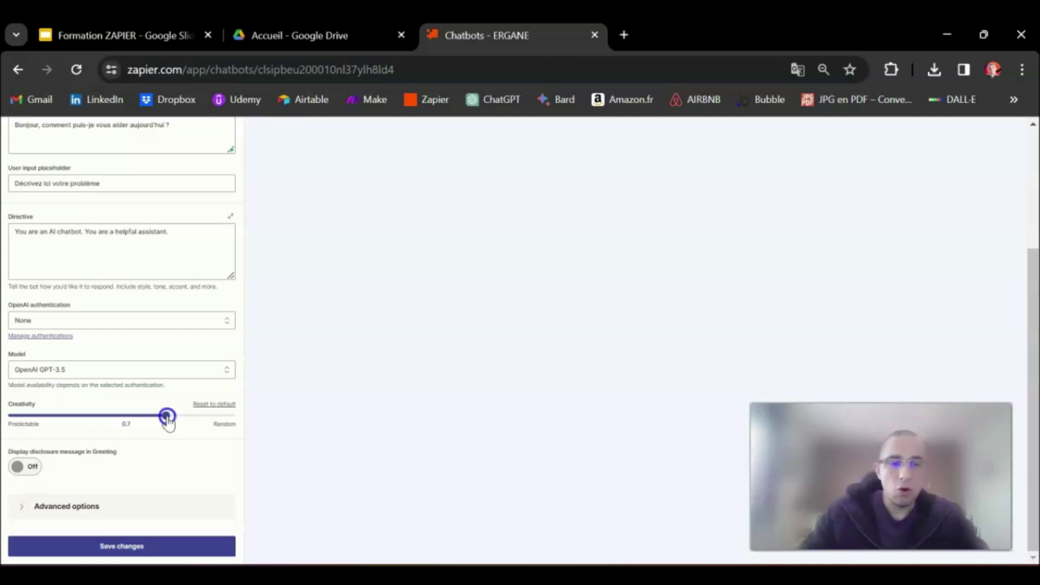
mouse_move(167, 421)
mouse_down()
mouse_move(17, 422)
mouse_move(225, 418)
mouse_move(167, 419)
mouse_up()
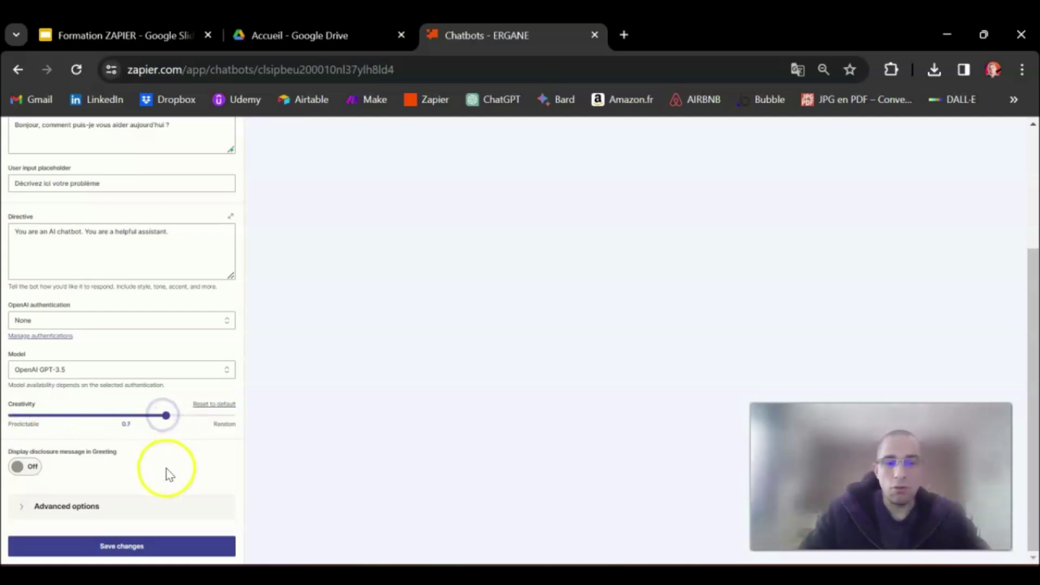
click(118, 548)
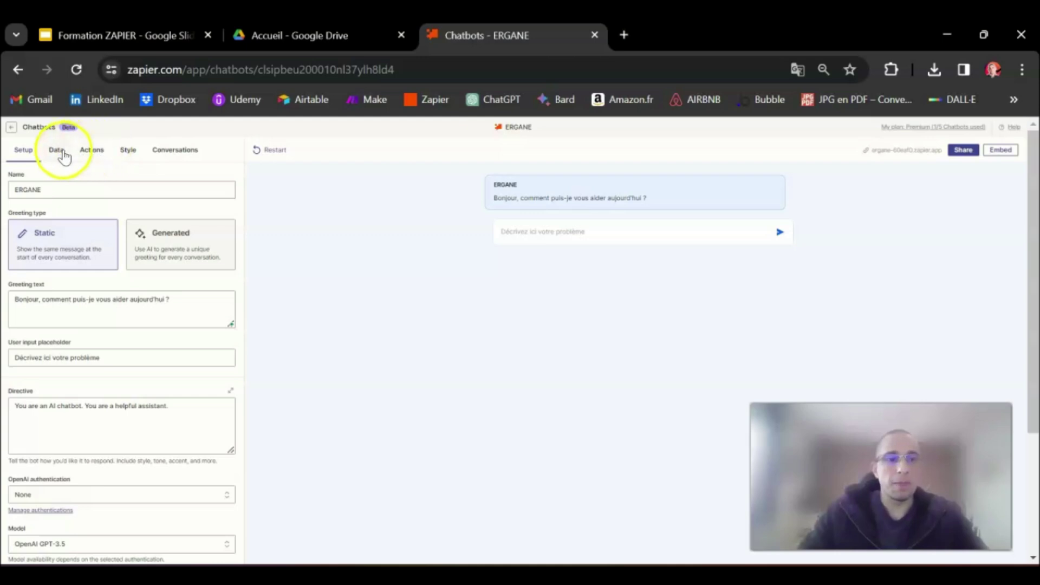
Look through the Data and Actions sections, then go to the Style settings
click(58, 153)
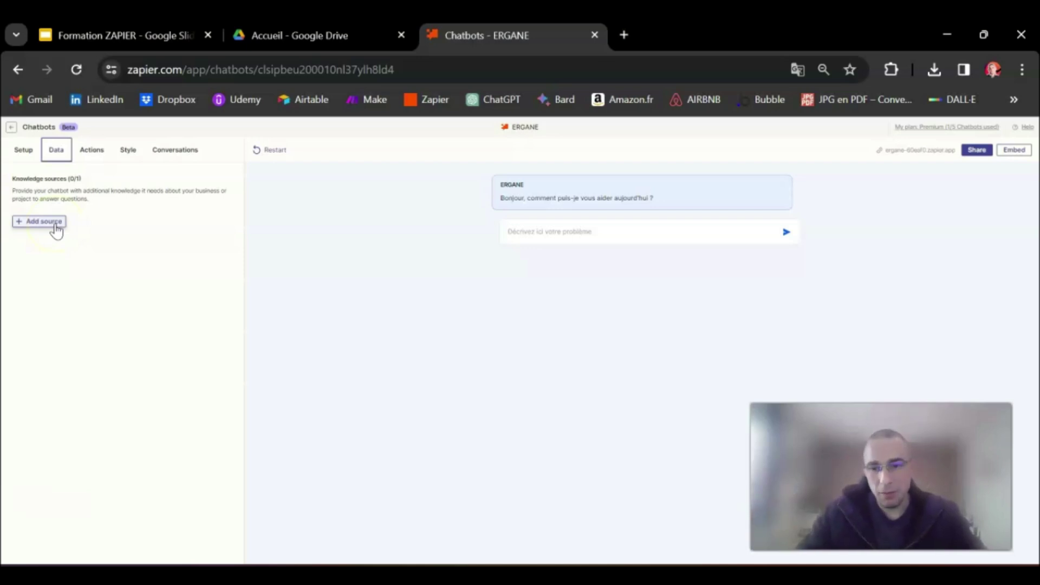
click(101, 153)
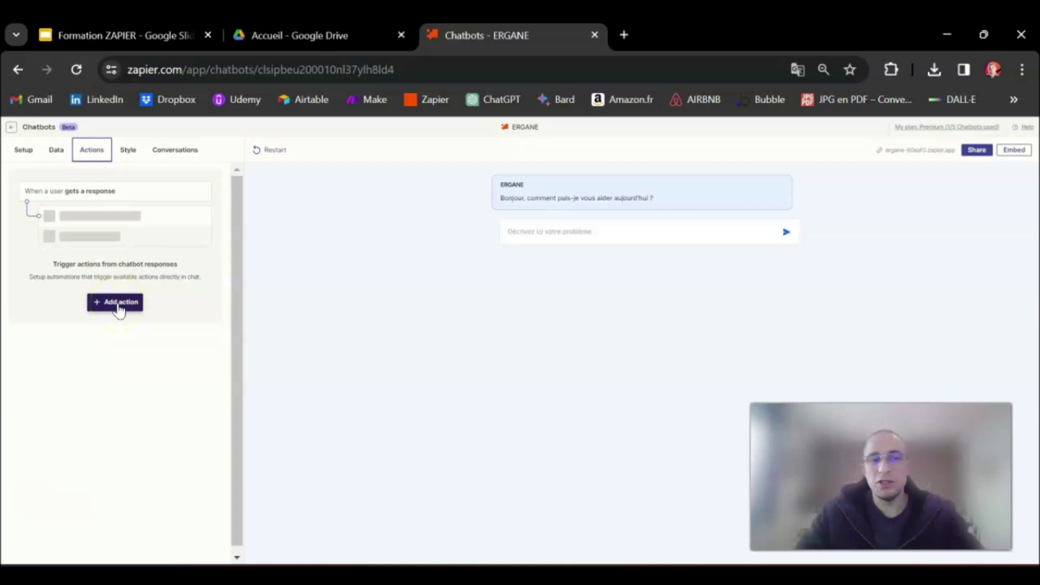
click(128, 152)
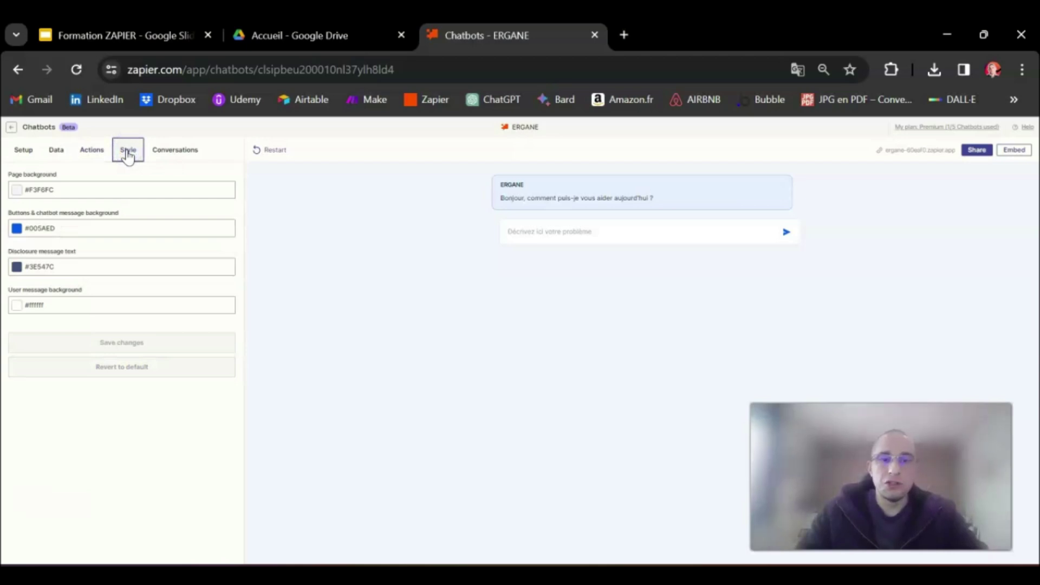
Try pink and red shades for the chatbot page background colour
click(27, 190)
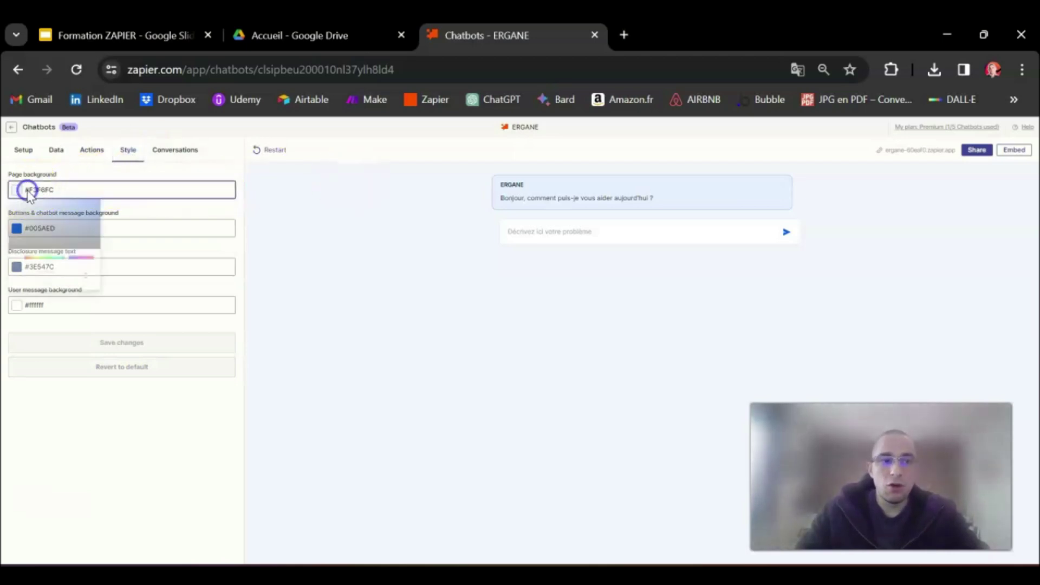
drag(74, 260, 95, 261)
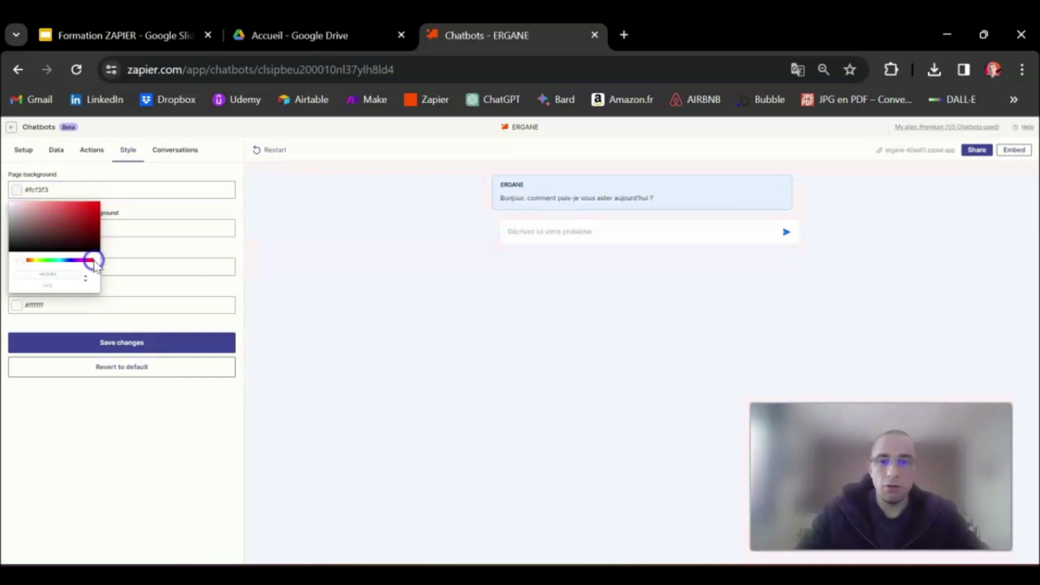
click(139, 343)
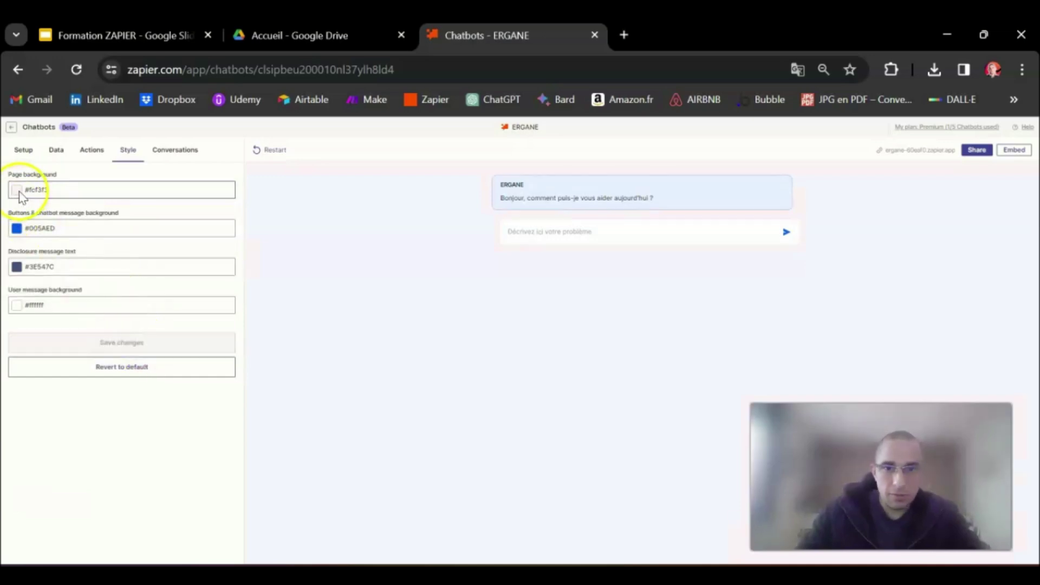
click(20, 190)
click(99, 208)
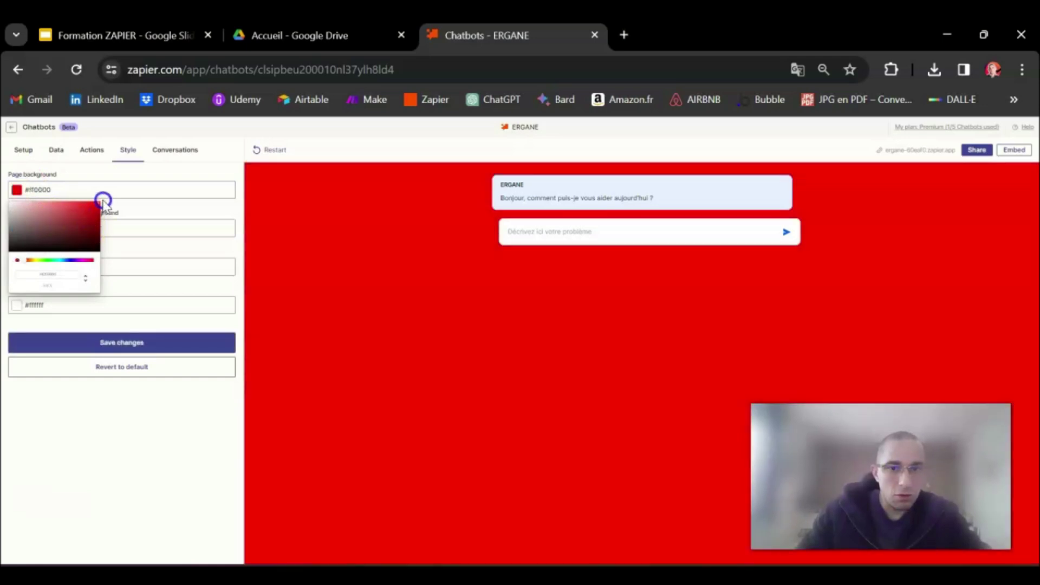
drag(99, 208, 6, 202)
click(71, 260)
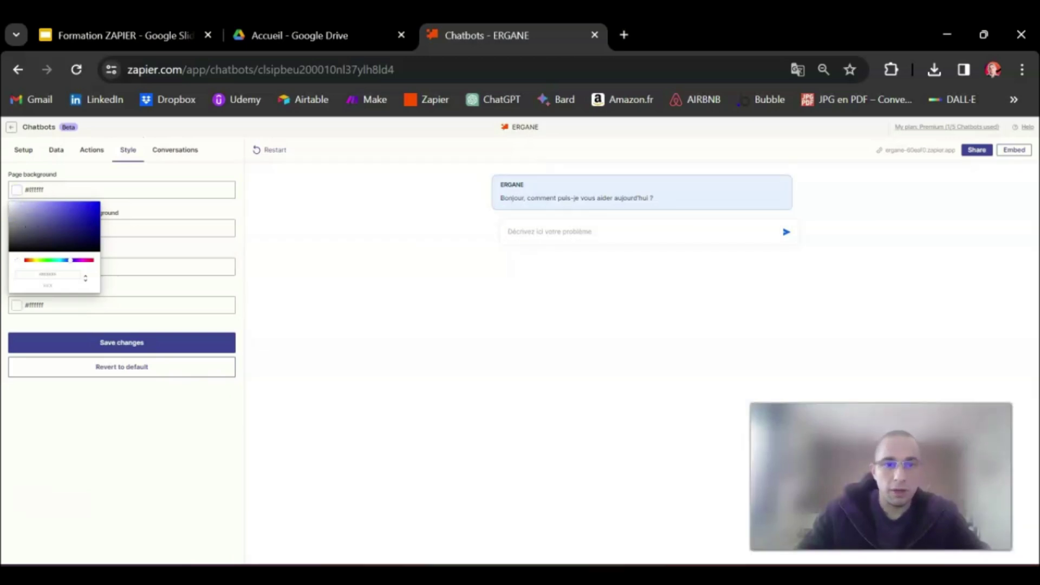
Try buttons and chatbot message colours, red #f0002b then orange #ff5800
click(105, 226)
click(17, 228)
drag(60, 254, 9, 291)
click(72, 297)
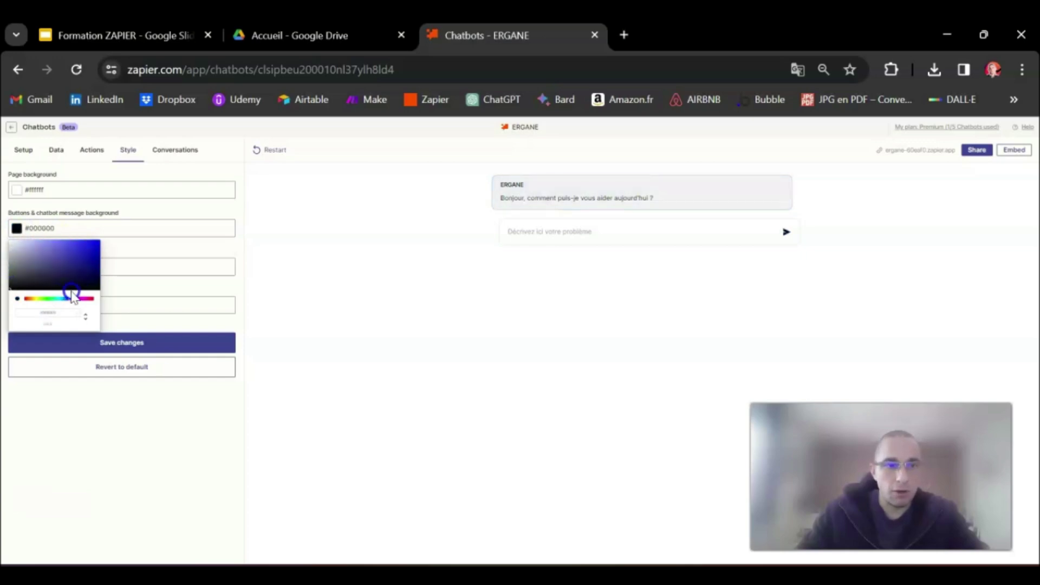
drag(104, 297, 95, 304)
click(98, 256)
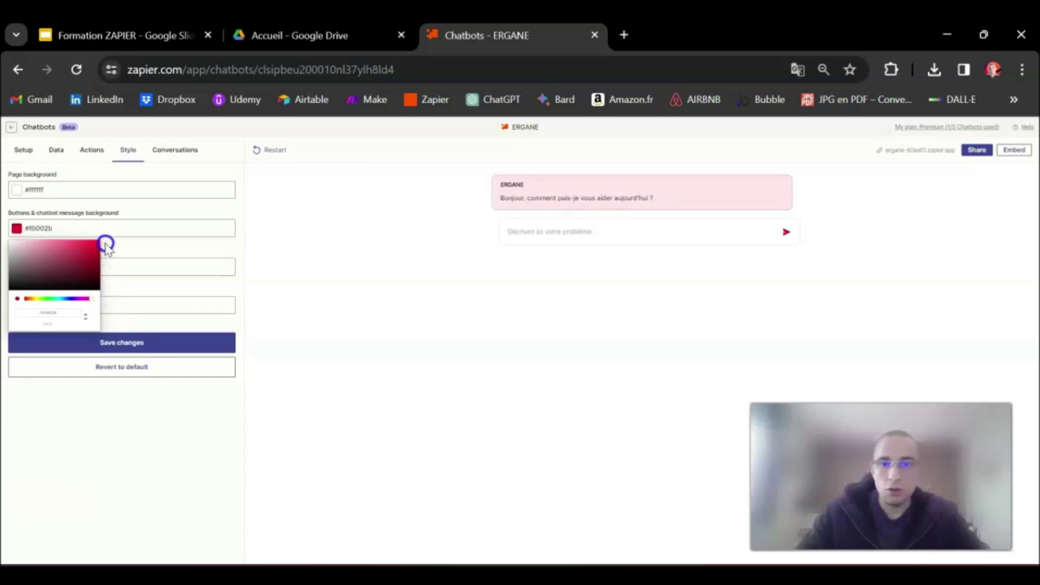
click(107, 247)
click(16, 228)
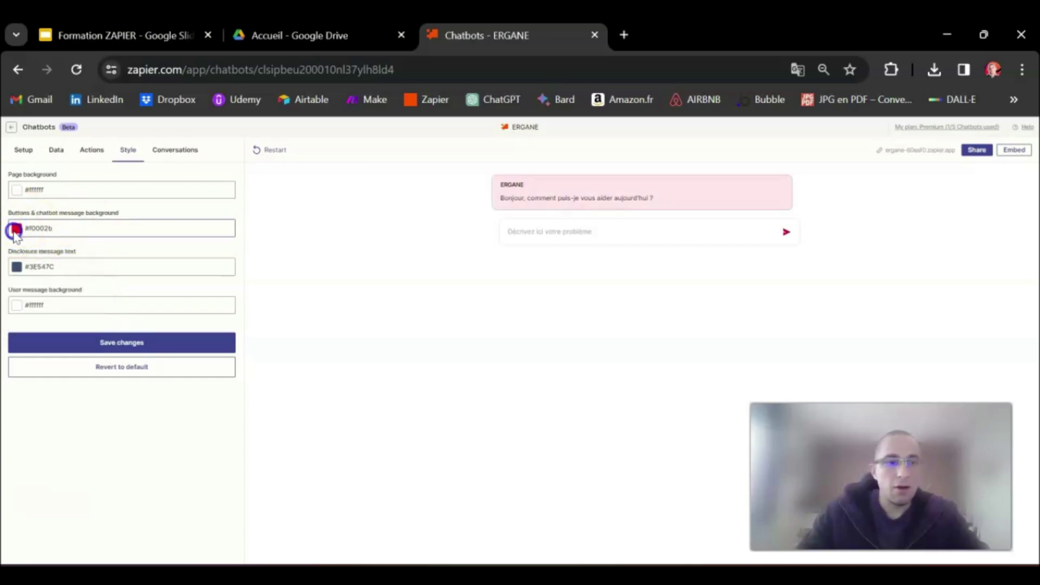
click(30, 298)
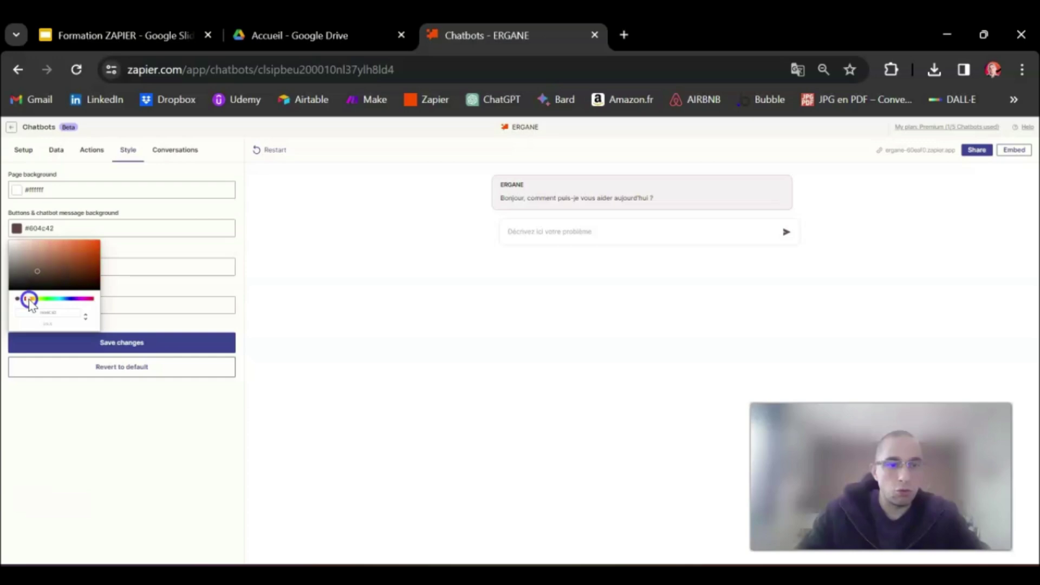
click(102, 240)
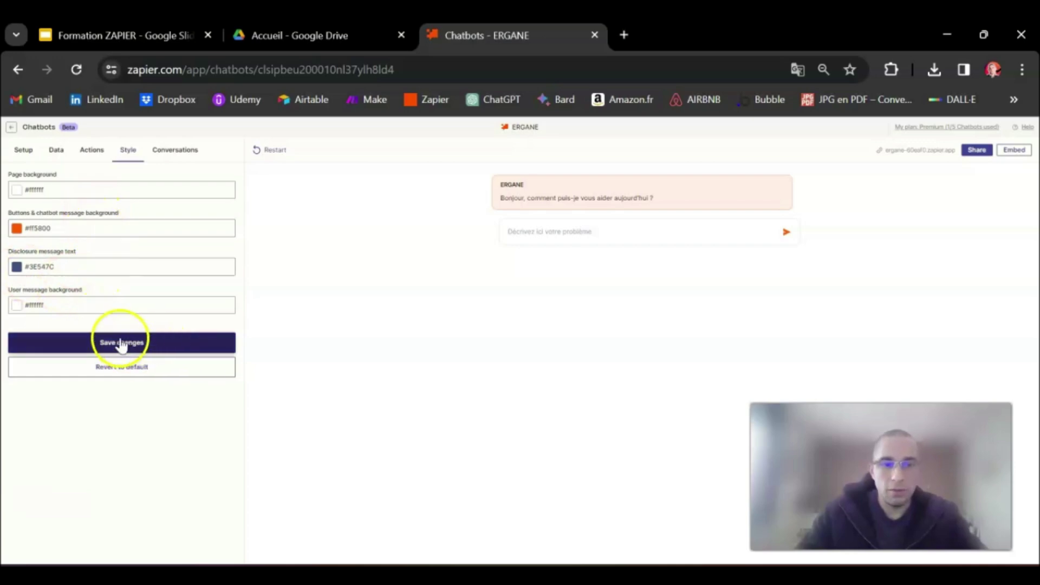
Revert to the default colour scheme, save it, and view Conversations
click(136, 370)
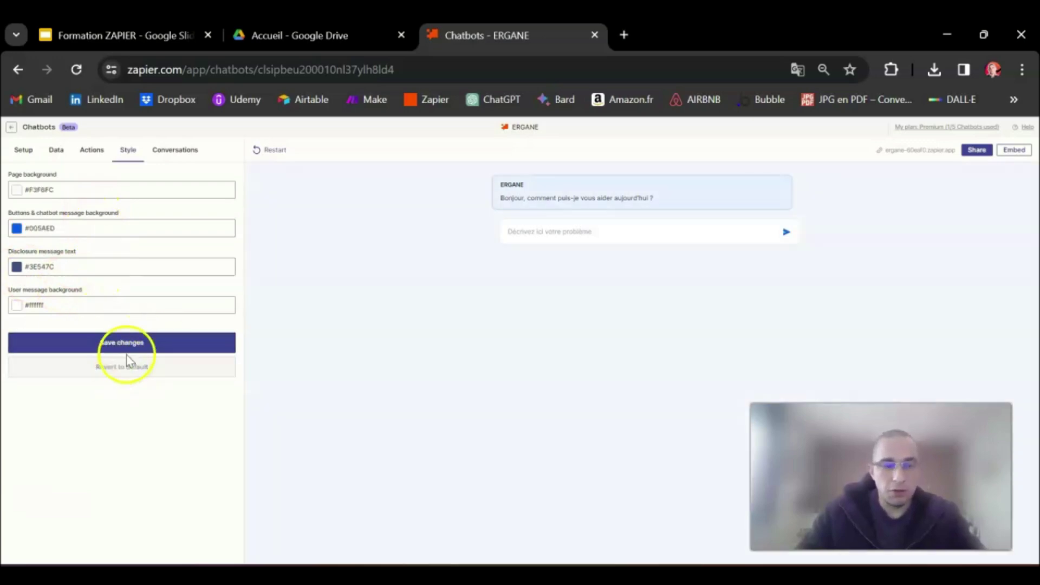
click(119, 349)
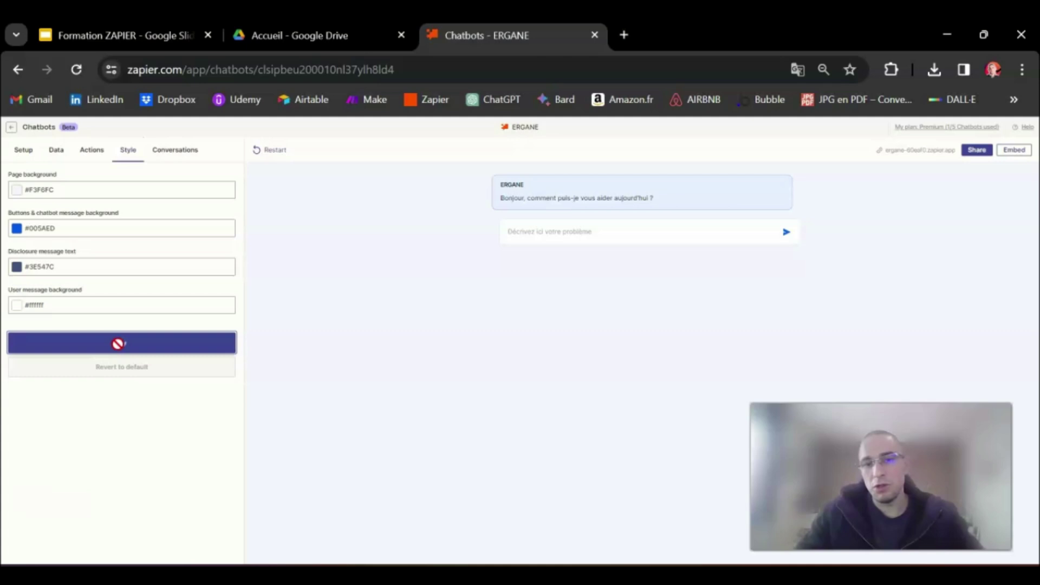
click(174, 149)
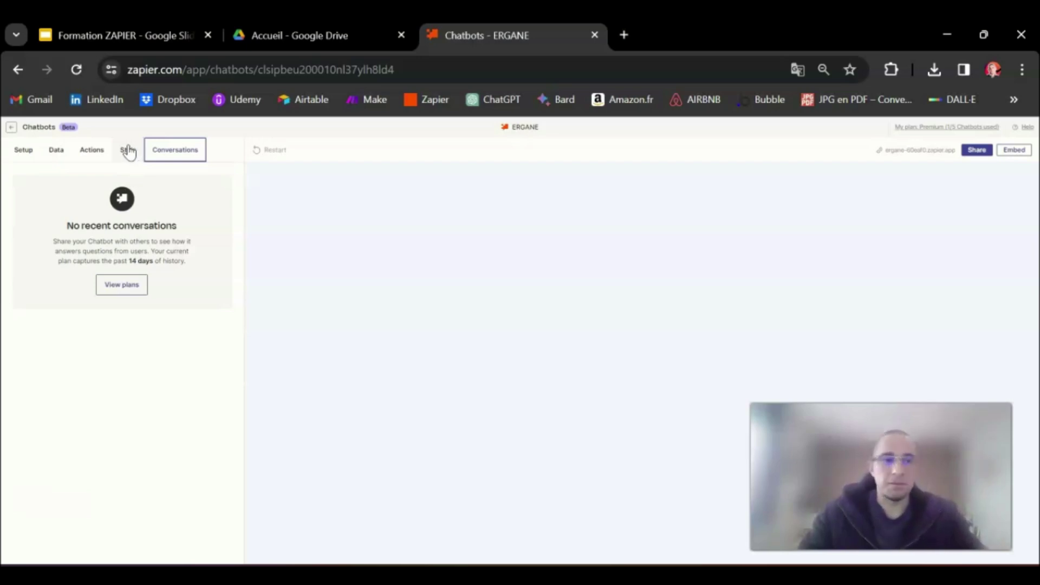
Return to ERGANE's empty Data section, then switch to the Google Drive home page
click(55, 154)
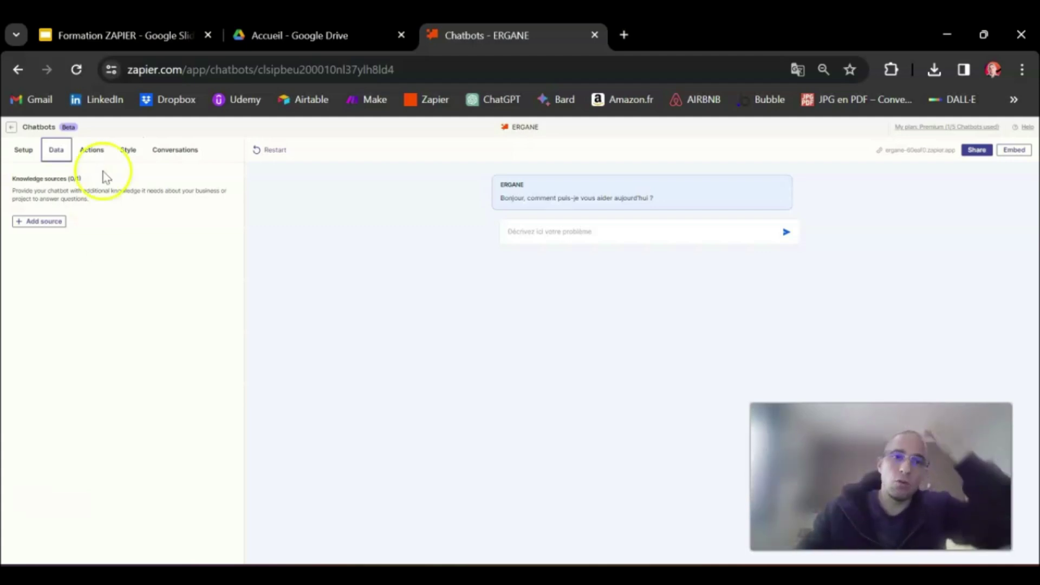
click(286, 31)
Create a blank Google Sheets spreadsheet from Drive and start renaming it
click(43, 190)
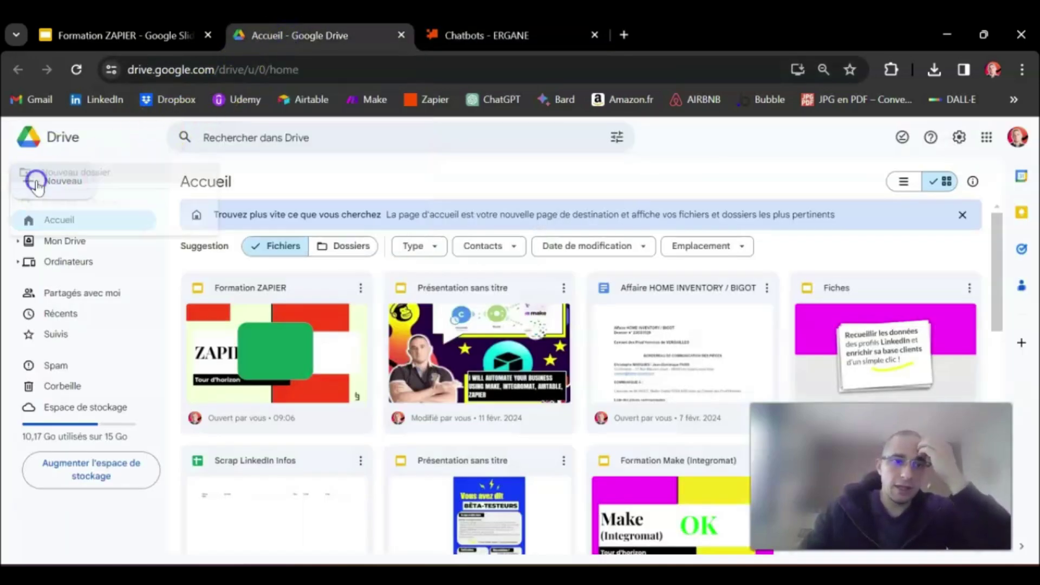
mouse_move(191, 287)
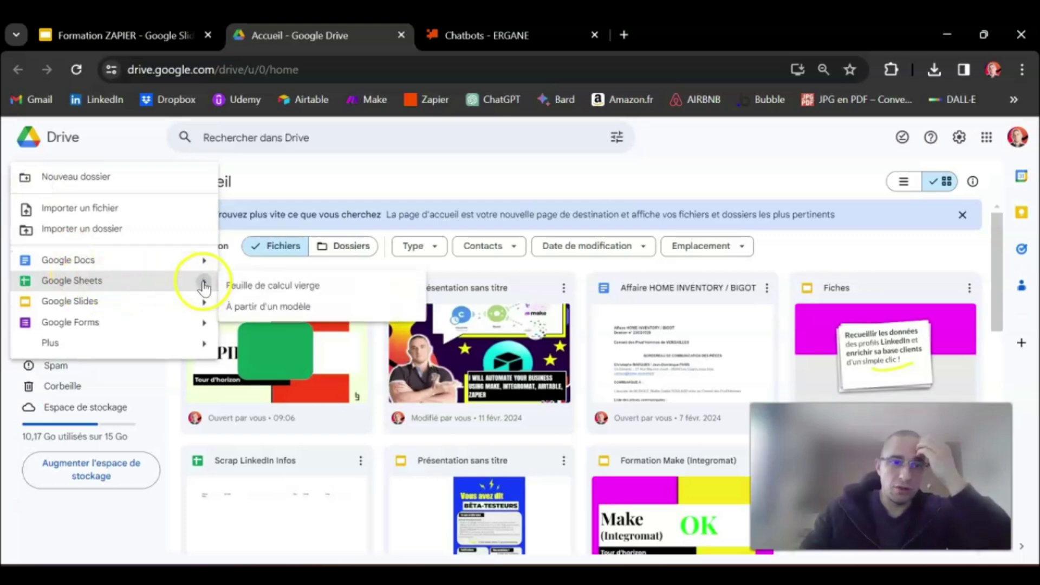
click(276, 284)
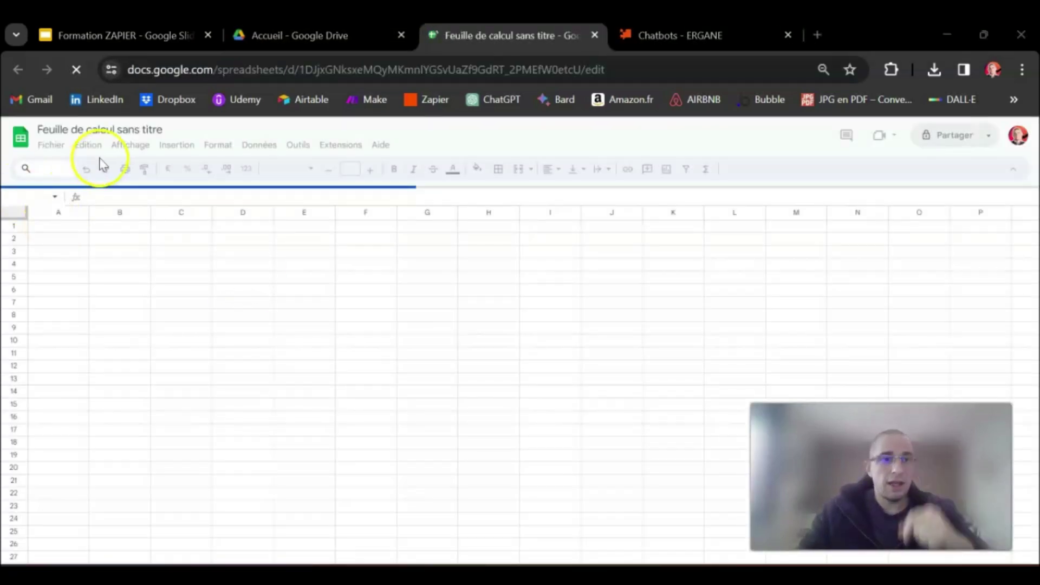
click(107, 132)
click(99, 132)
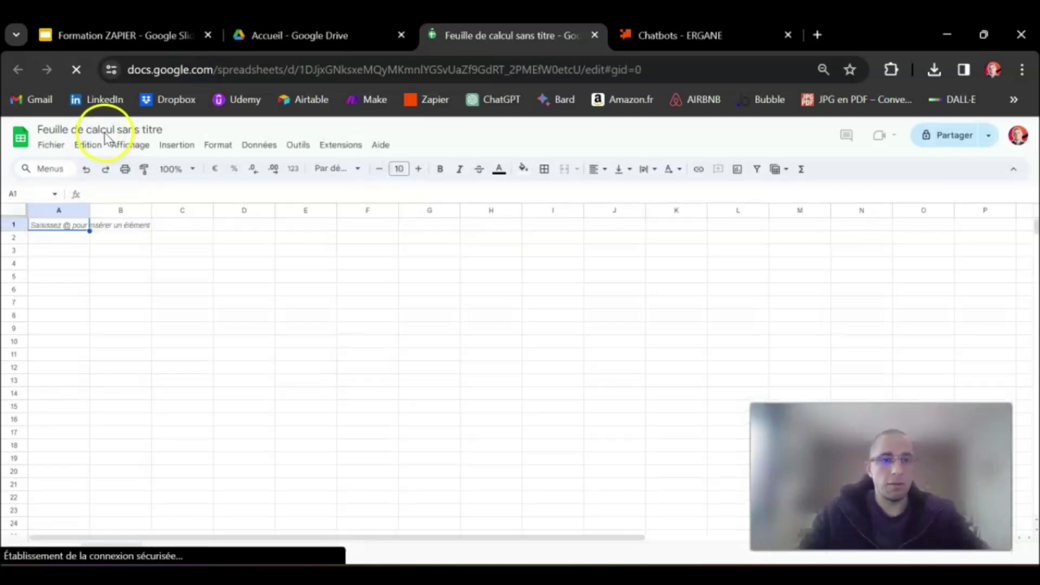
click(107, 132)
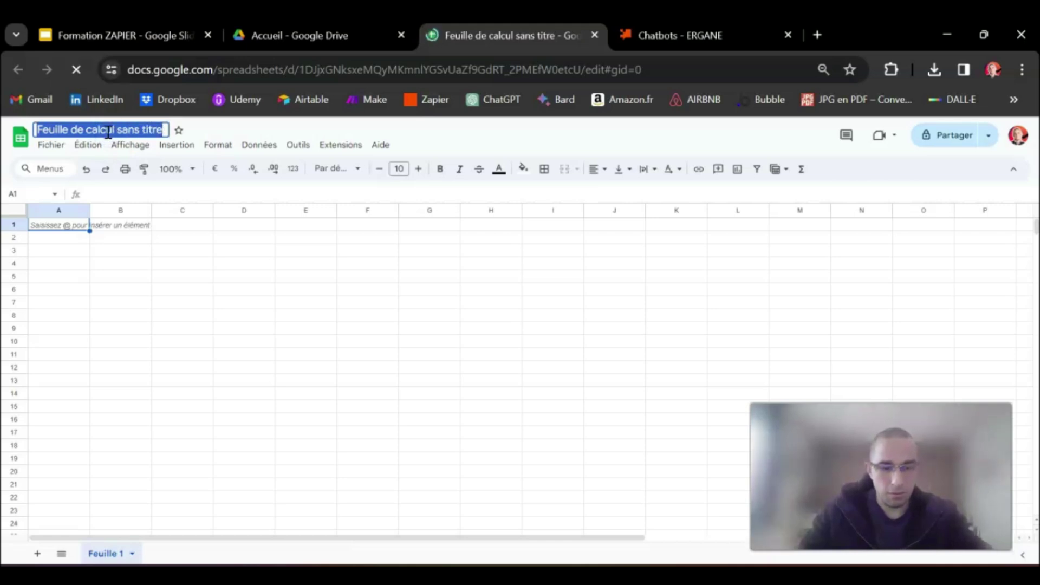
text(Base de connaissance)
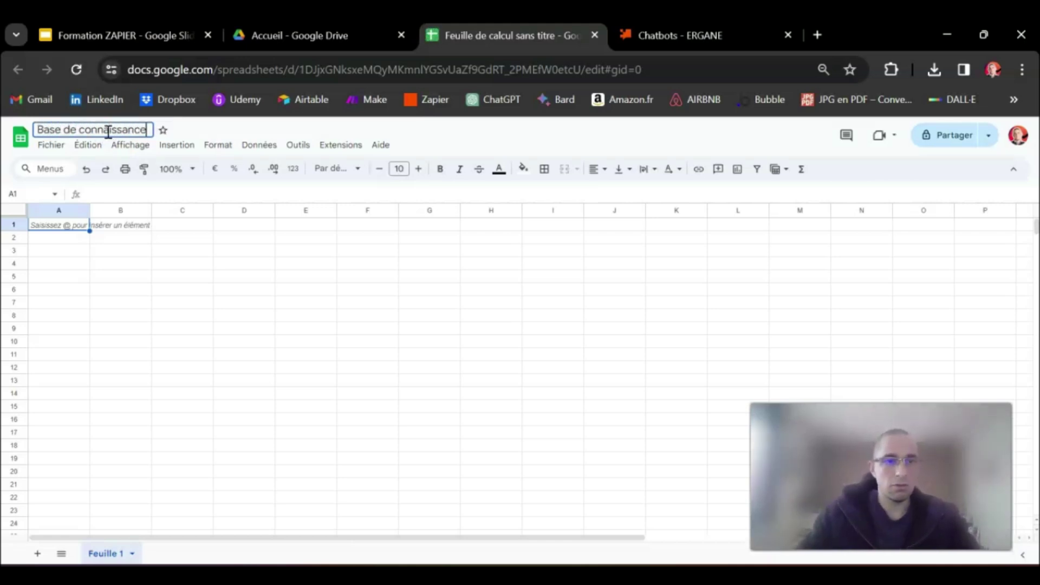
Enter the headers Problème, Solution and S.A.V. in cells A1 to C1
click(64, 232)
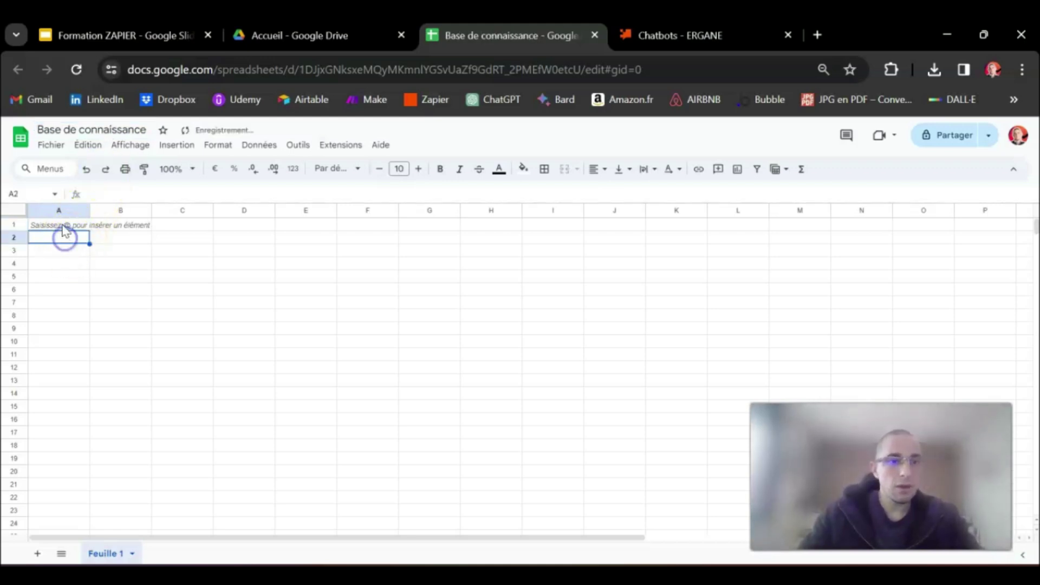
text(Problème)
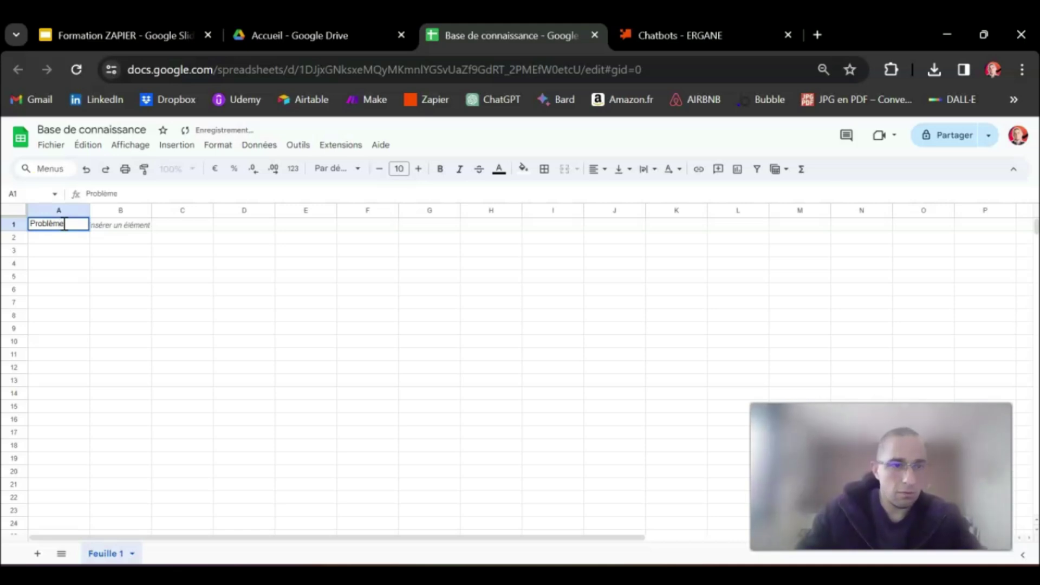
click(111, 223)
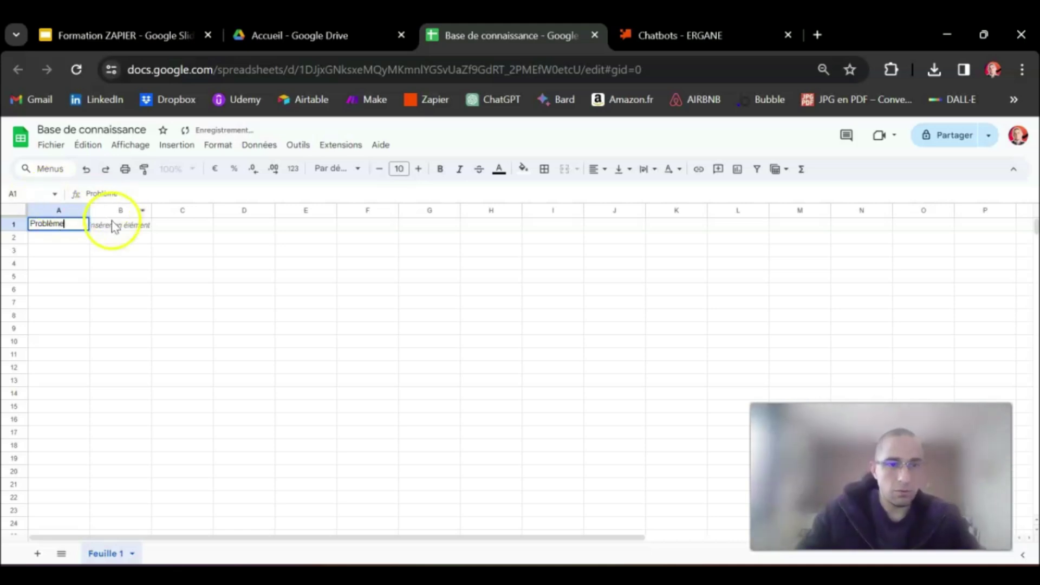
text(Solution)
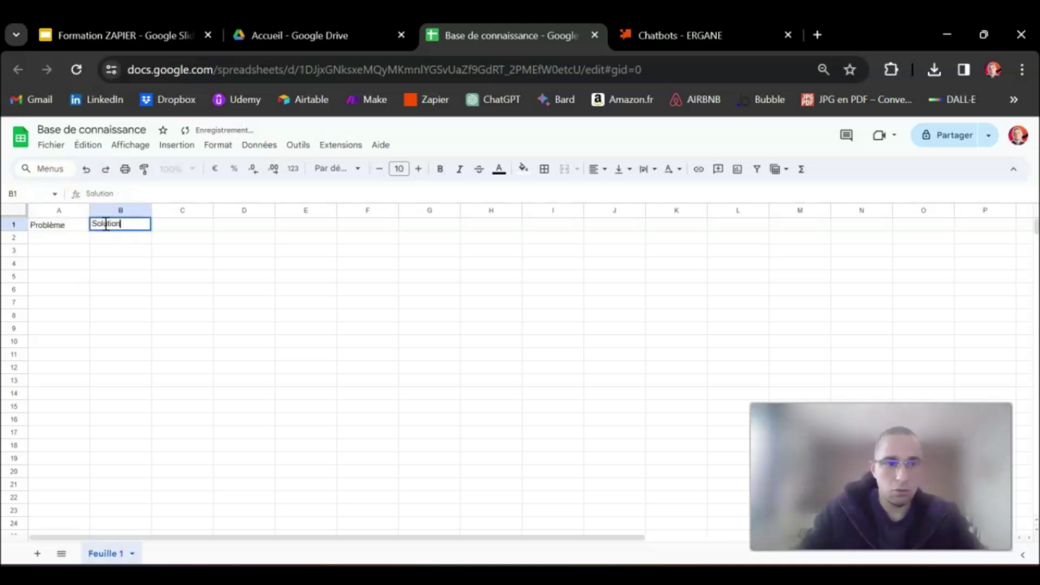
click(175, 225)
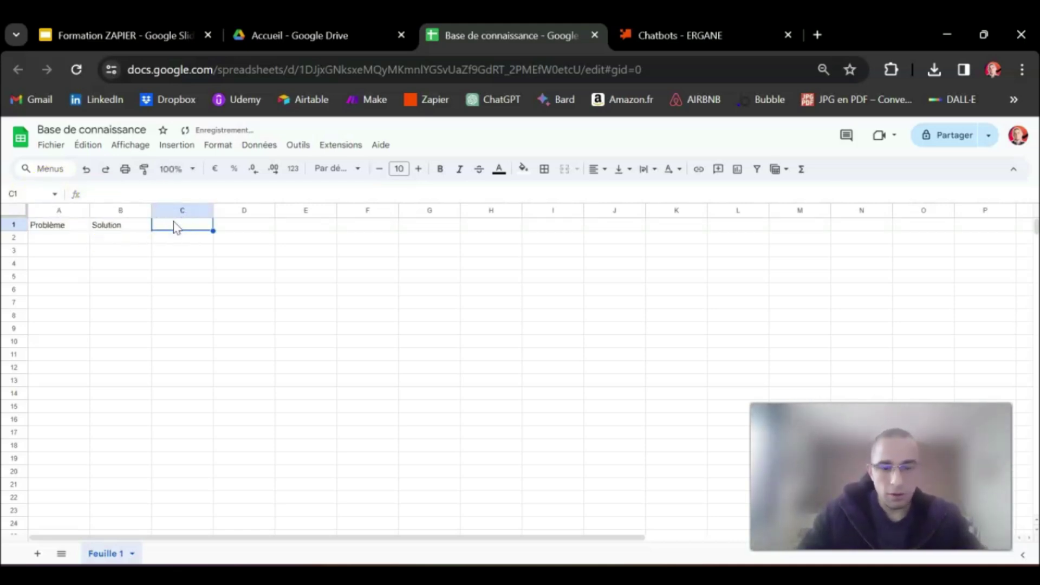
text(S.A.V.)
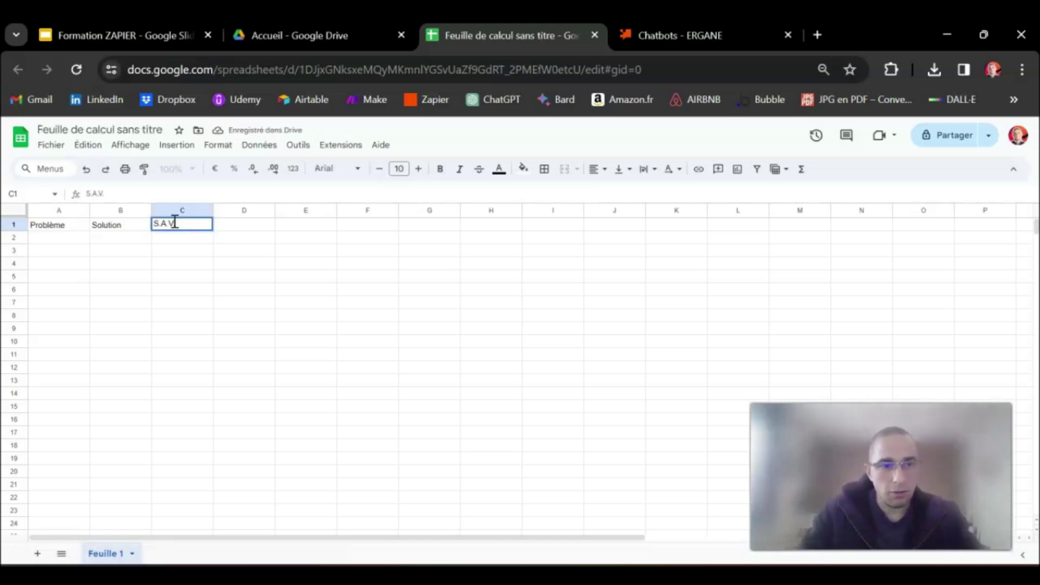
Bold the A1:C1 header row and widen columns A, B and C
drag(64, 226, 172, 224)
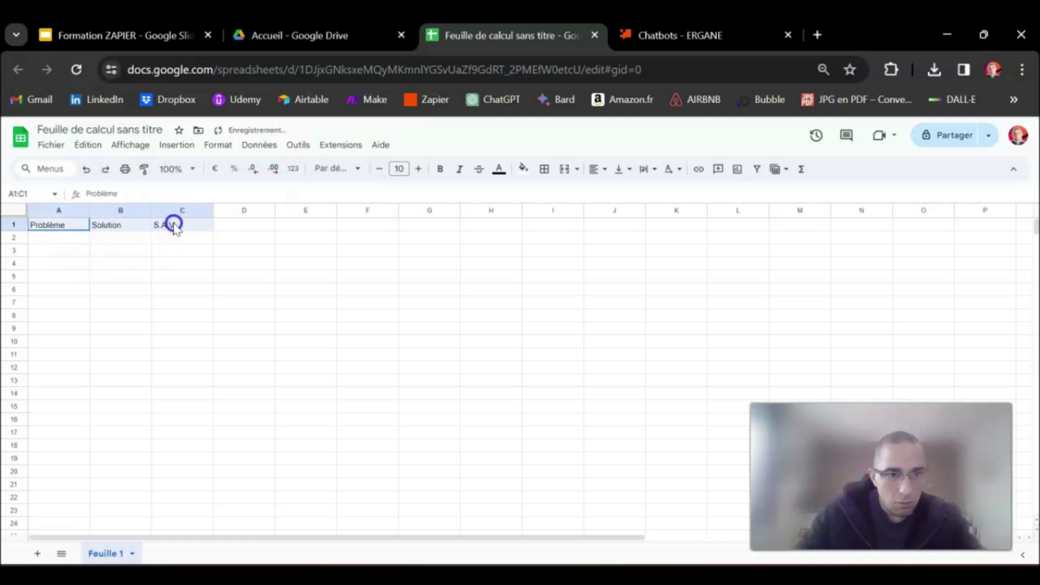
click(440, 169)
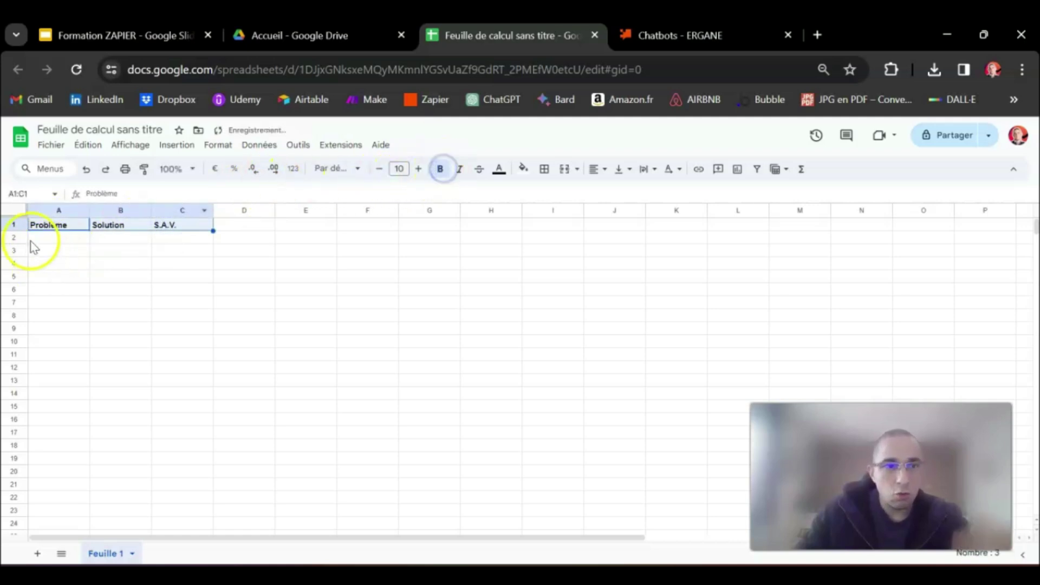
click(58, 240)
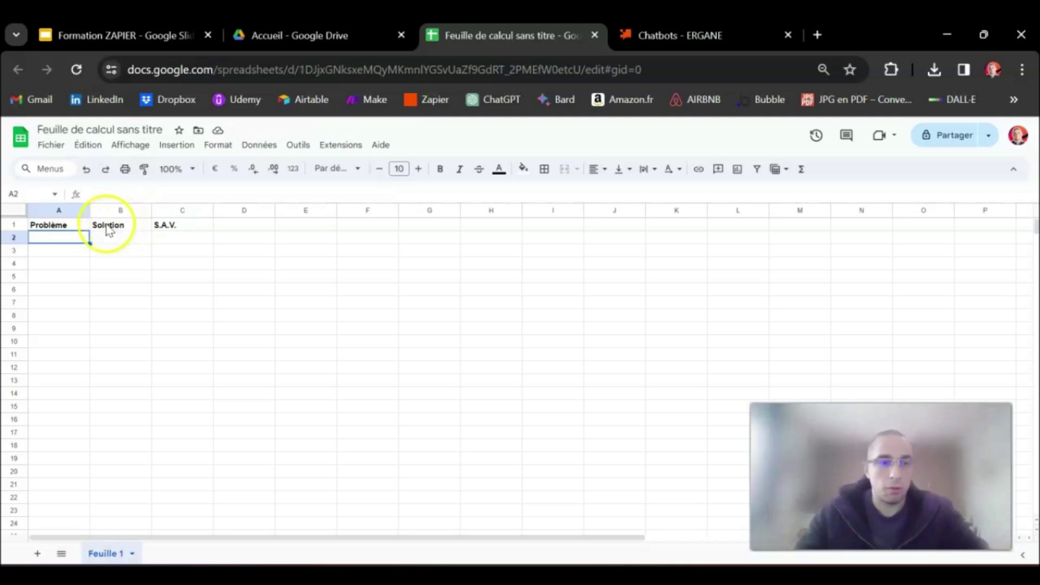
drag(90, 210, 265, 210)
drag(332, 210, 357, 210)
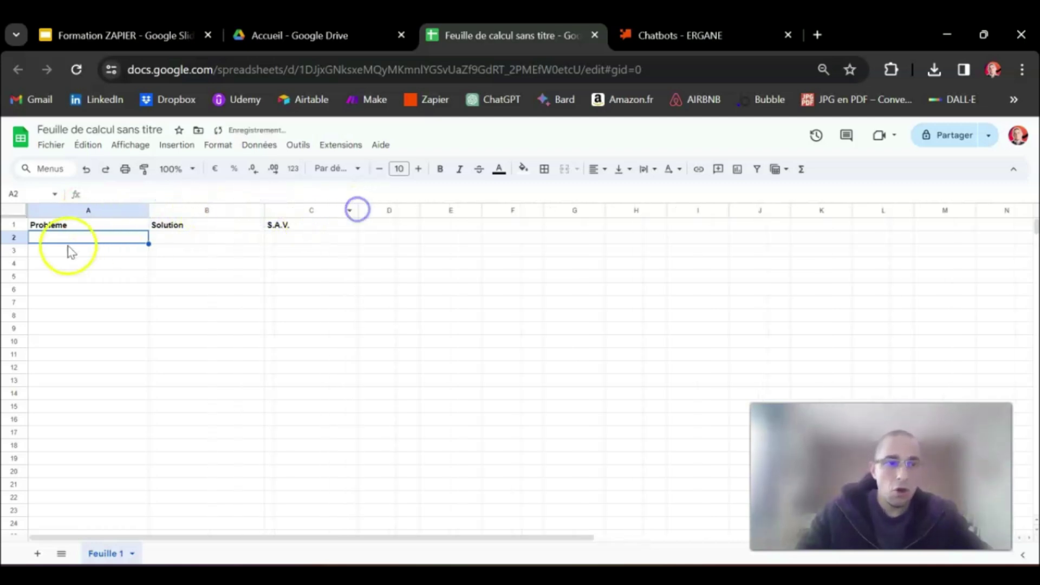
click(65, 225)
drag(287, 220, 105, 232)
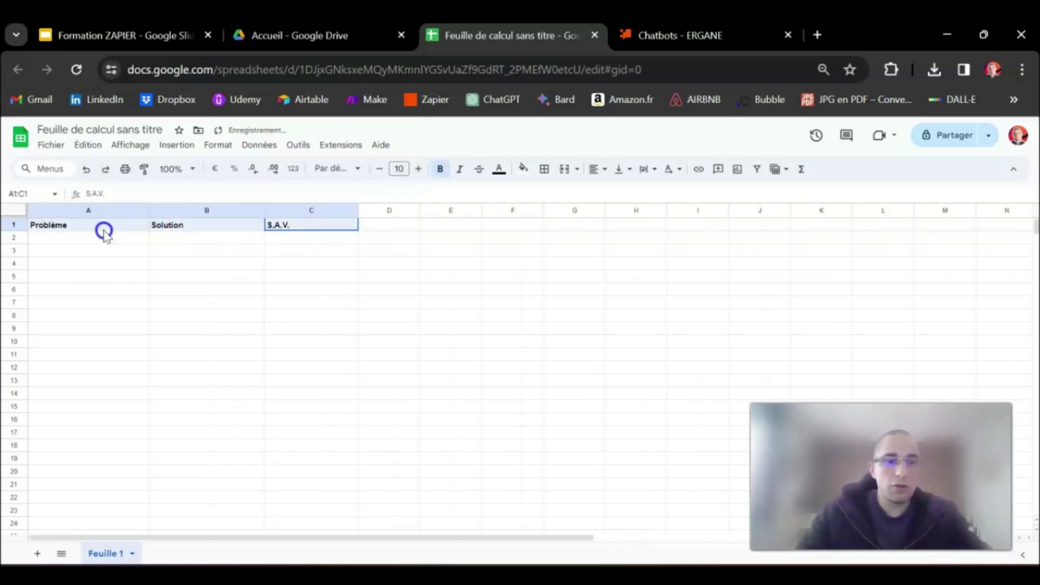
click(48, 242)
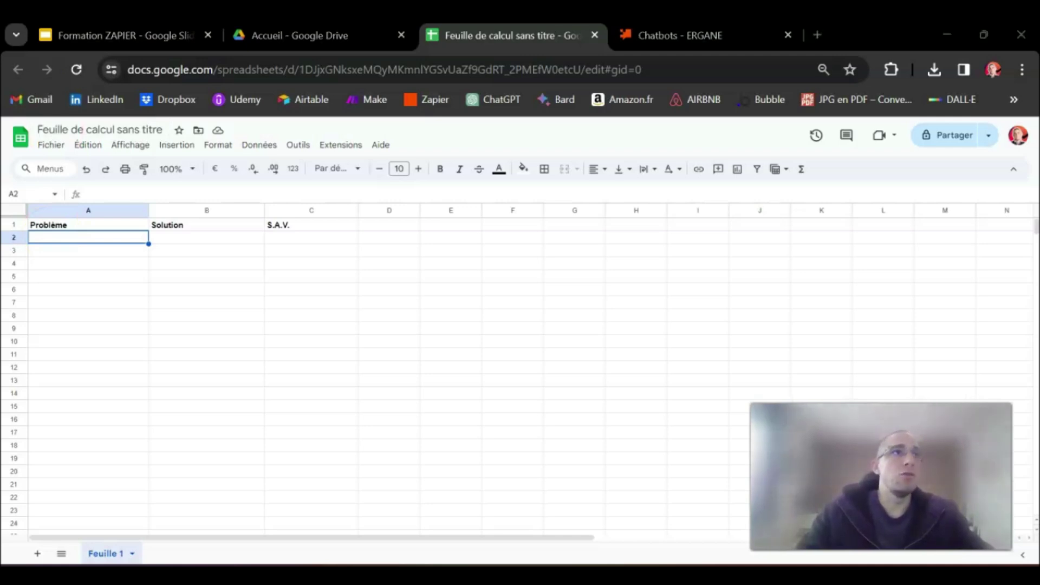
Paste the PC startup problem into A2 and its three-step solution into B2, widening both columns
click(105, 239)
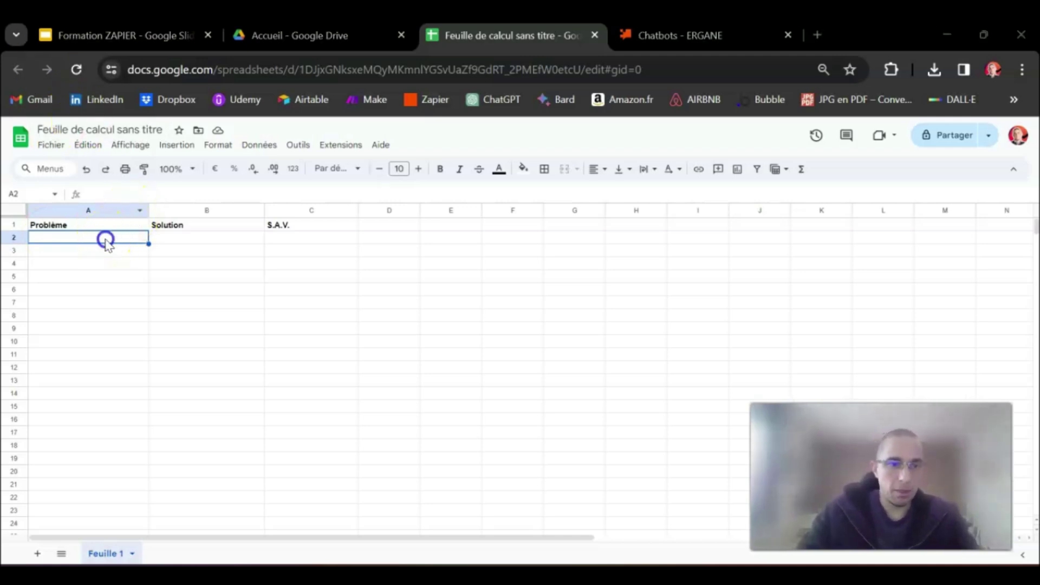
text(Je n'arrive pas à démarrer mon P.C.)
drag(149, 210, 175, 212)
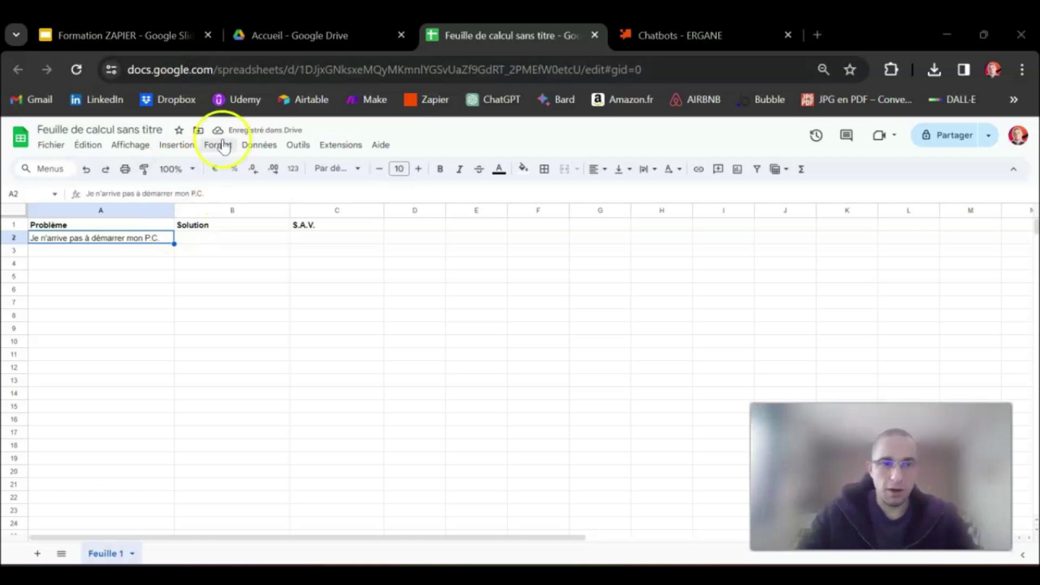
click(202, 239)
text(1° - Vérifier le courant 2° - Vérifier le branchement 3° - Vérifier que l'alimentation n'est pas défectueuse)
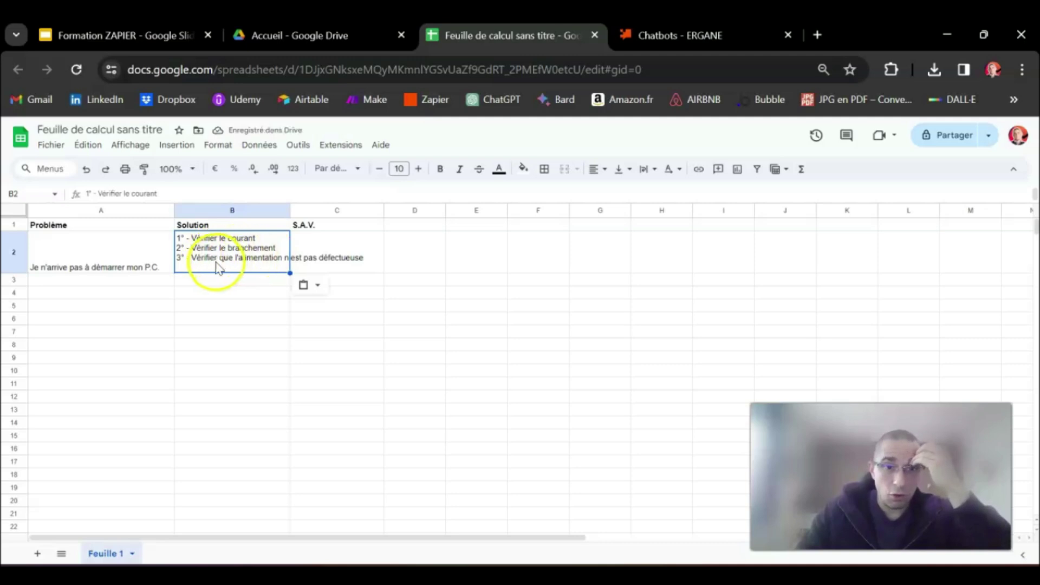
drag(290, 210, 372, 212)
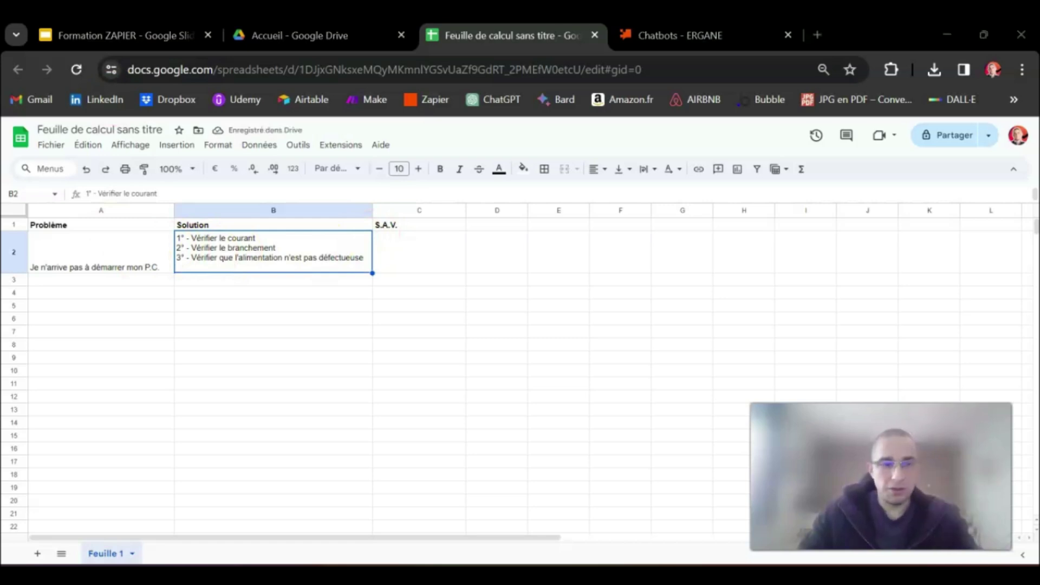
Paste the frozen-mouse problem and steps into row 3, and the second-screen problem and steps into row 4
click(147, 279)
text(Ma souris est figée)
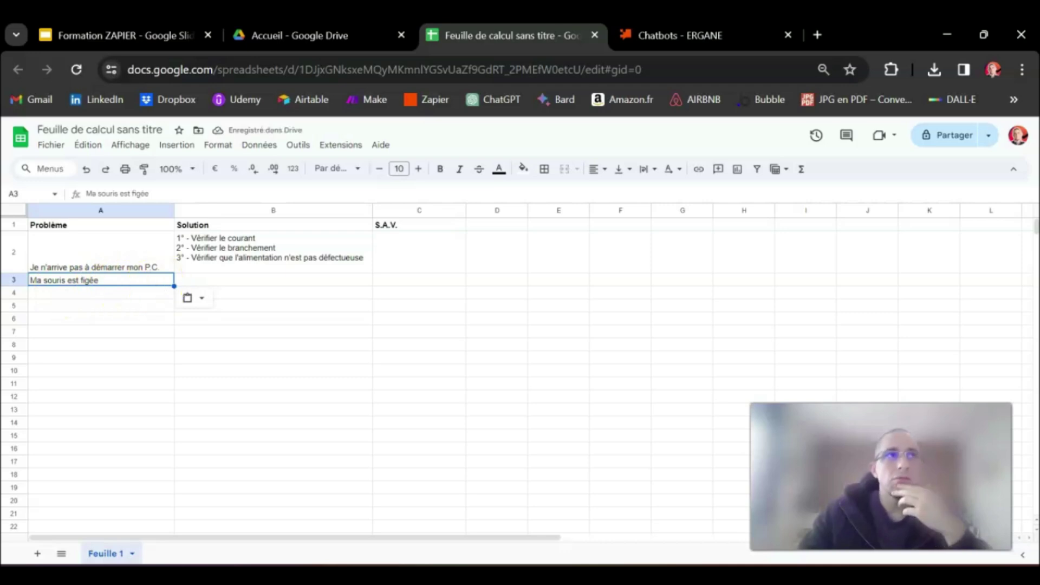
click(209, 281)
text(1° - Vérifier les piles 2° - Vérifier le branchement 3° - Tester sur un autre P.C. 4° - Contacter le S.A.V.)
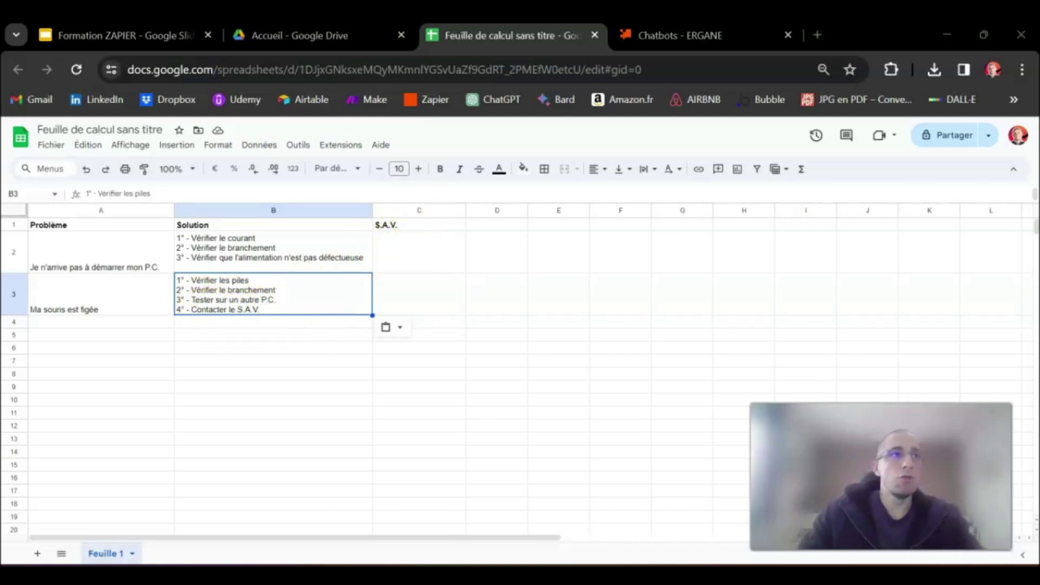
click(65, 322)
text(Mon deuxième écran ne fonctionne pas)
drag(175, 210, 183, 210)
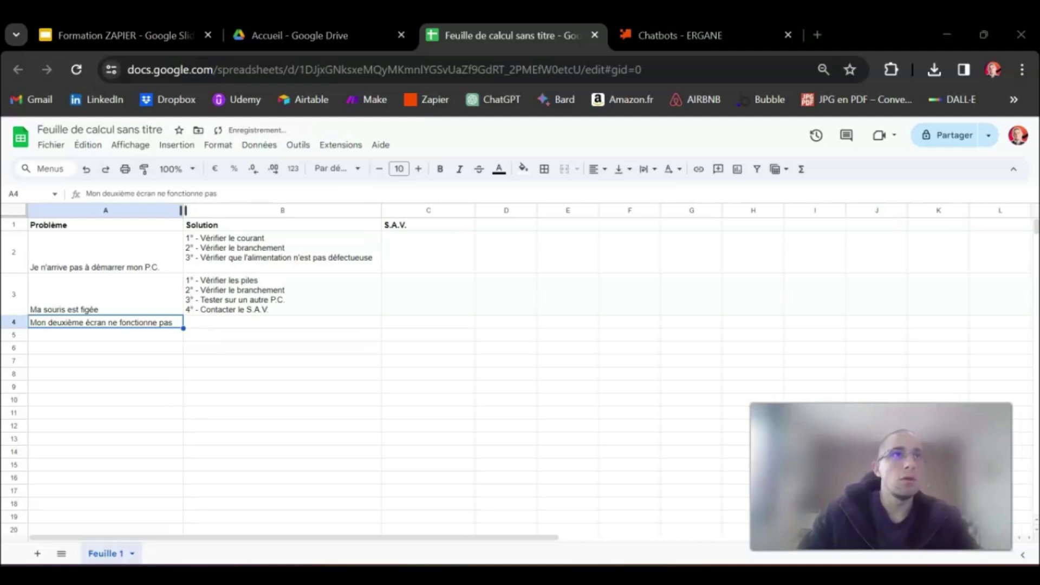
click(220, 324)
text(1° - Vérifier le courant 2° - Vérifier le branchement 3° - Vérifier que l'alimentation n'est pas défectueuse 4° - Tester avec un autre écran 5° - Contacter le S.A.V.)
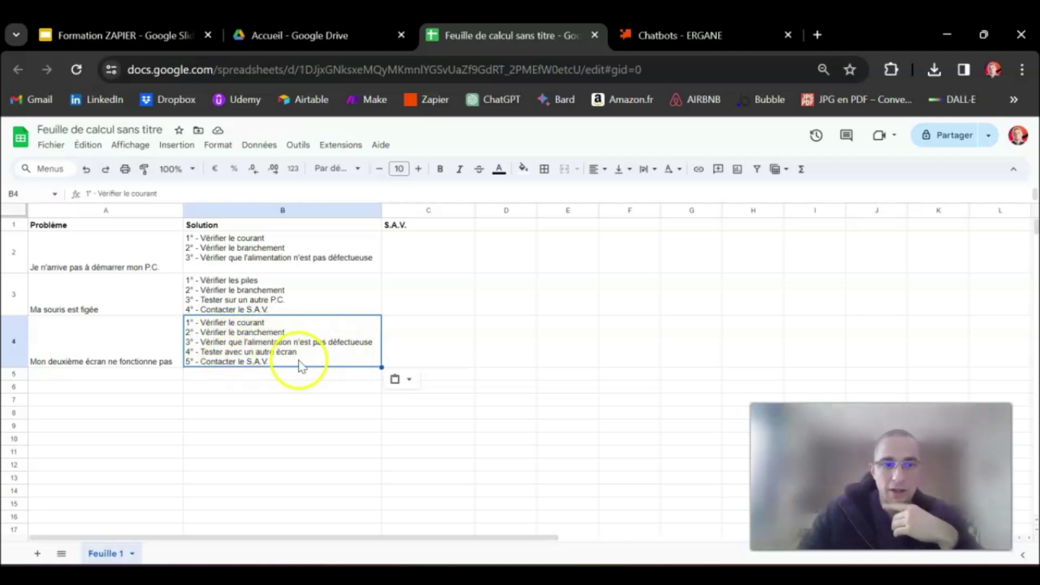
Copy the 'Contacter le S.A.V.' step from B3 onto a new line at the end of B2
double_click(256, 297)
drag(278, 305, 198, 309)
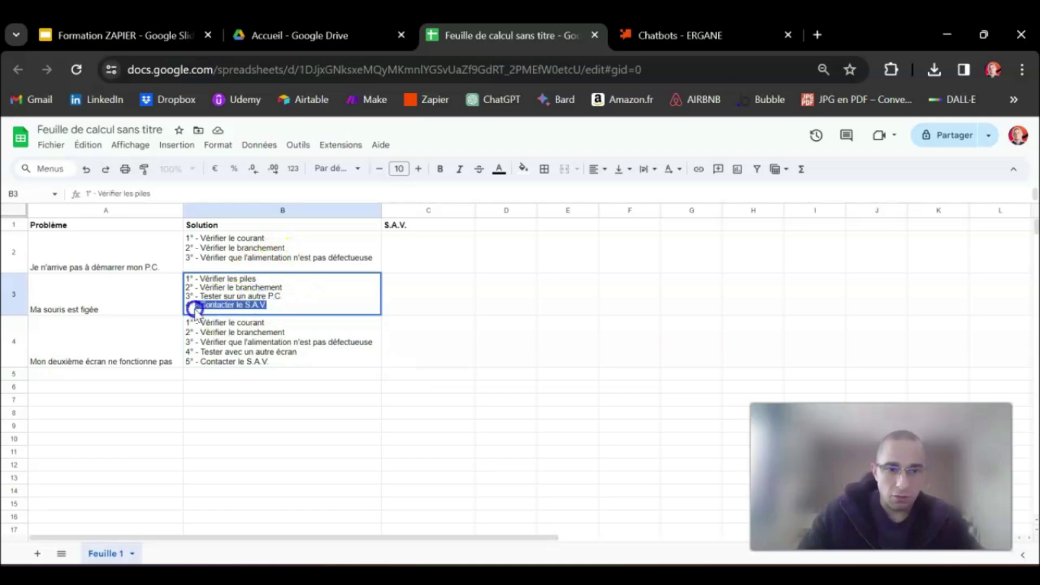
click(358, 260)
double_click(375, 257)
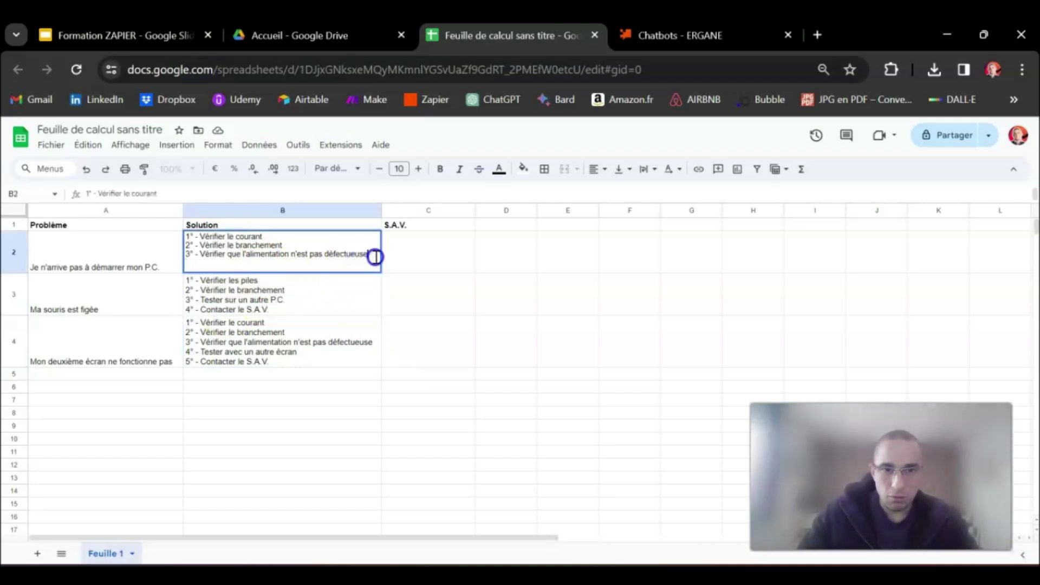
key(alt+Return)
text(4° - Contacter le S.A.V.)
click(423, 256)
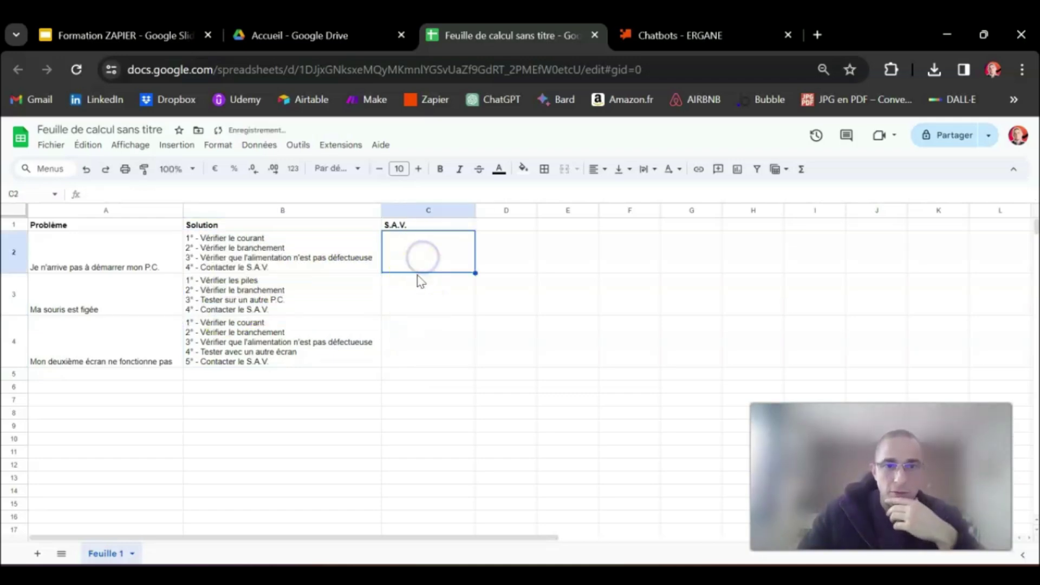
Enter ProEcran in C2 and Materiel.com in C3
double_click(425, 258)
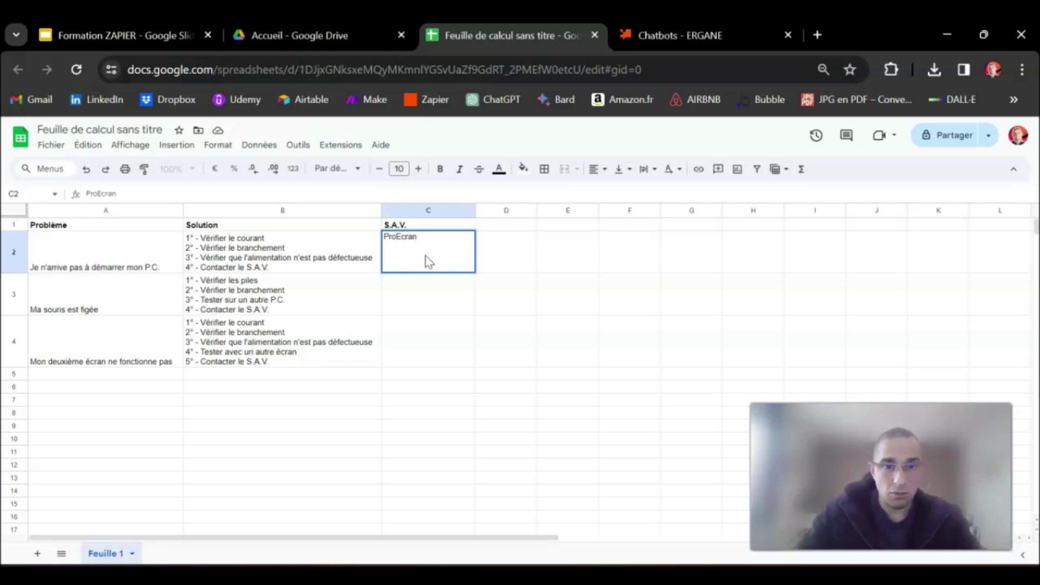
click(414, 287)
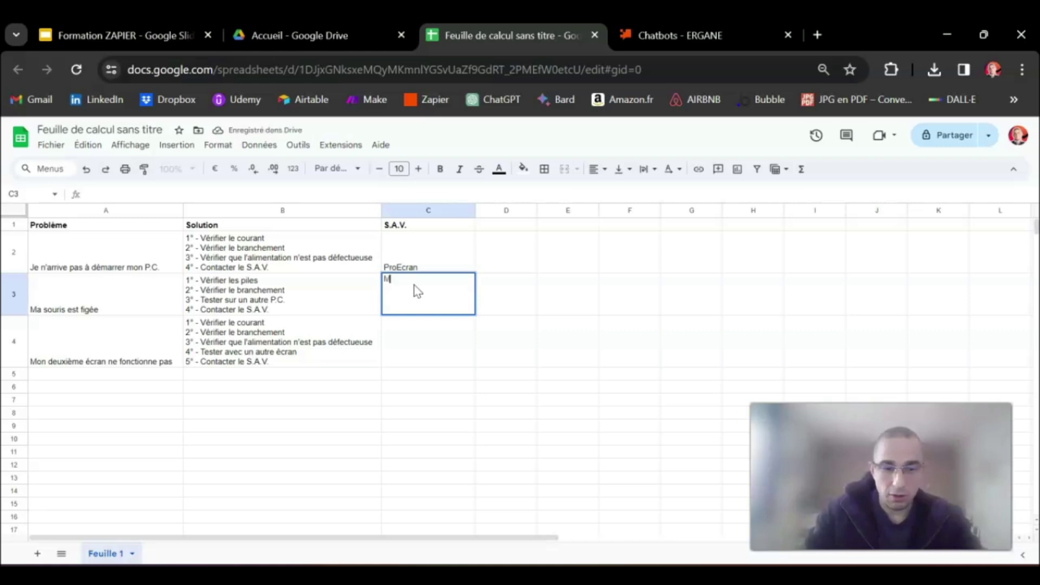
text(Materiel.com)
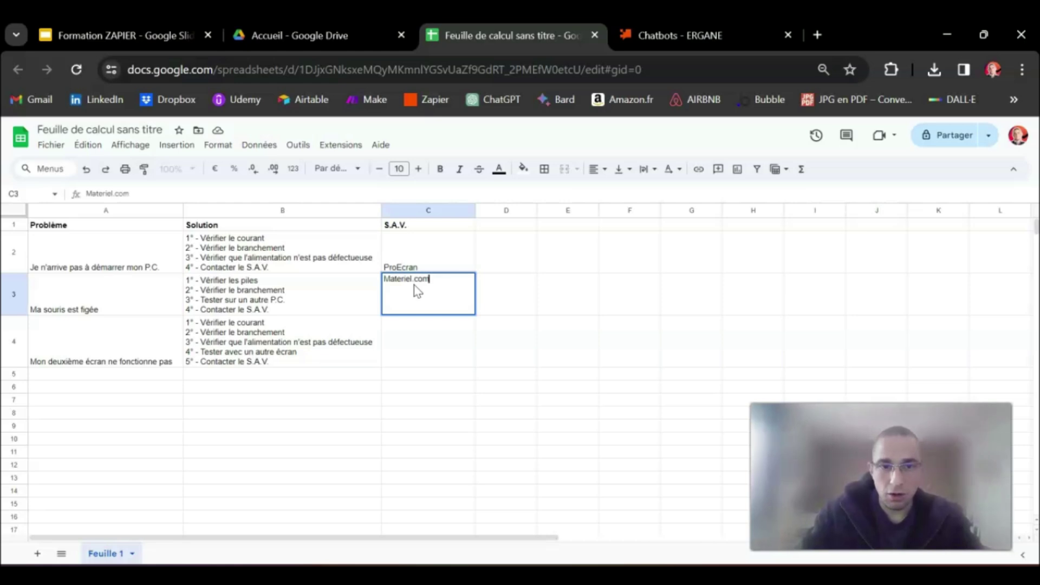
key(Return)
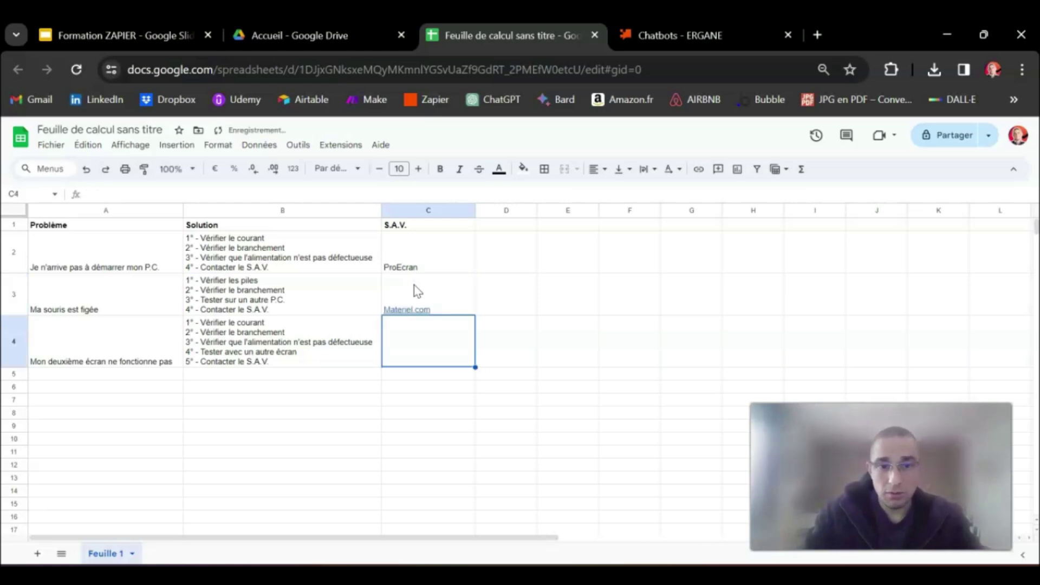
Fill C4 with the internet S.A.V. contact's name and phone number
click(410, 338)
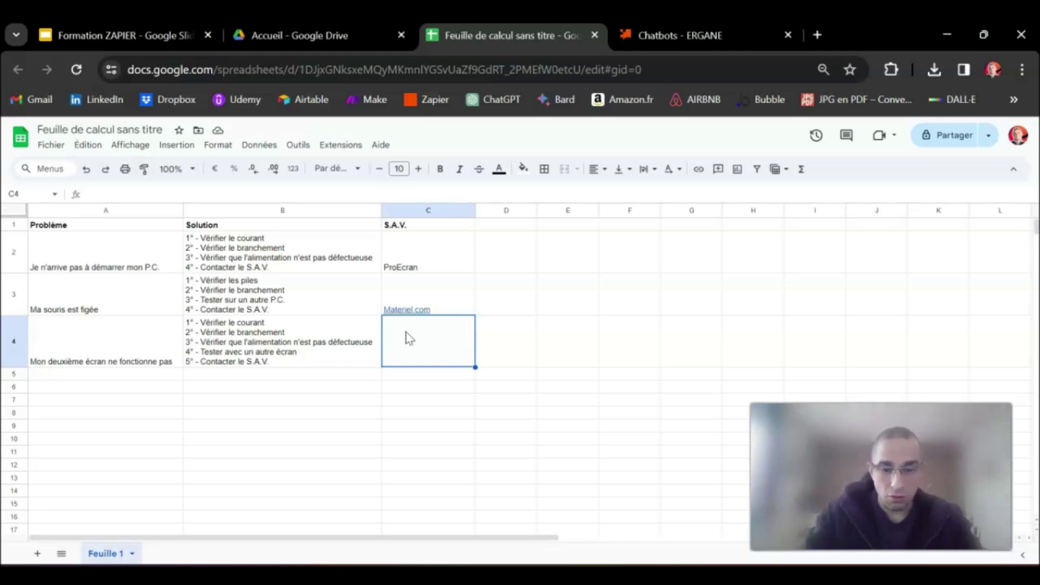
text(S)
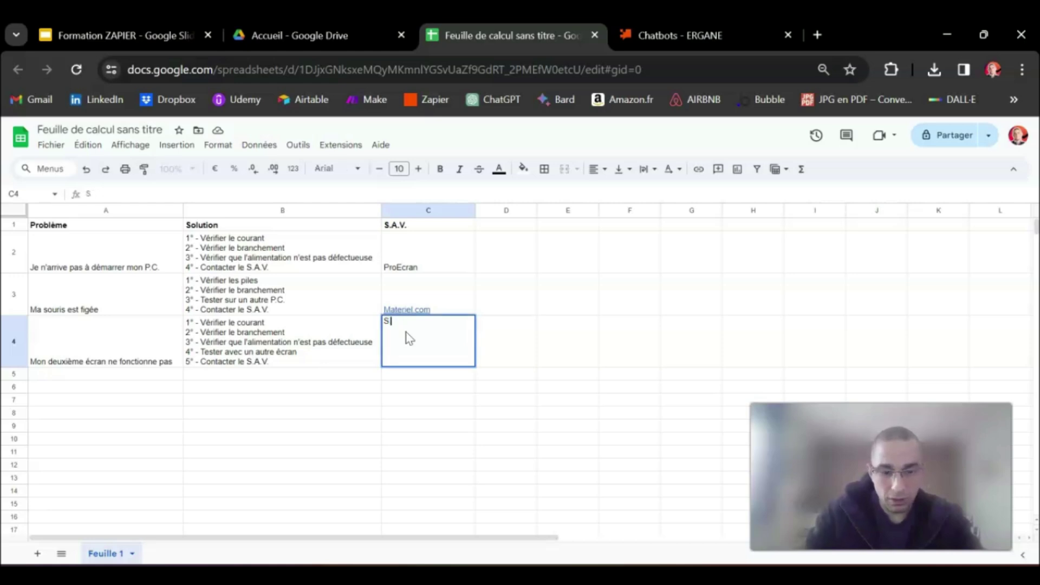
text(.A)
key(Tab)
click(407, 335)
text(inernet : Did)
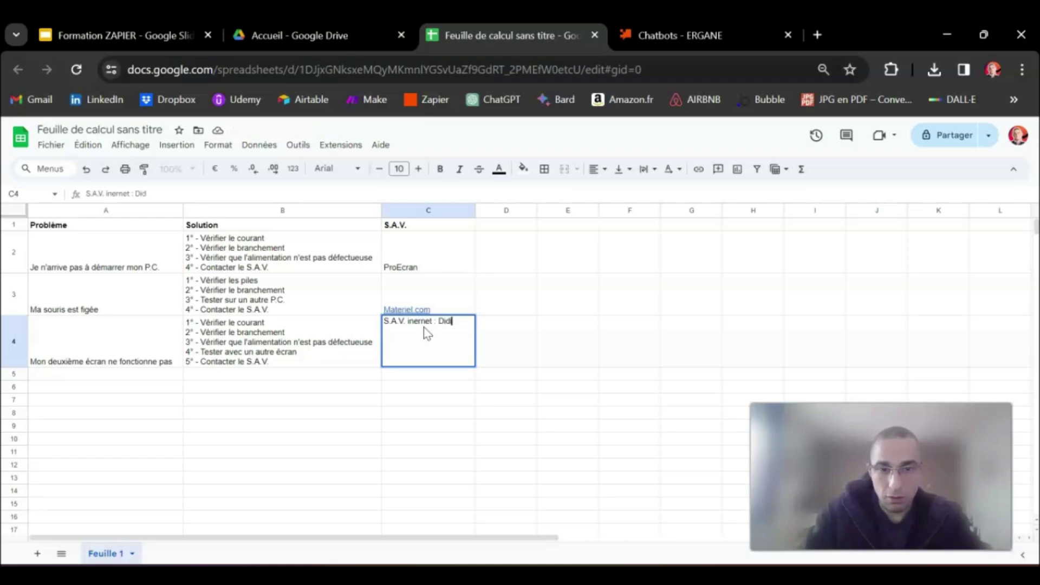
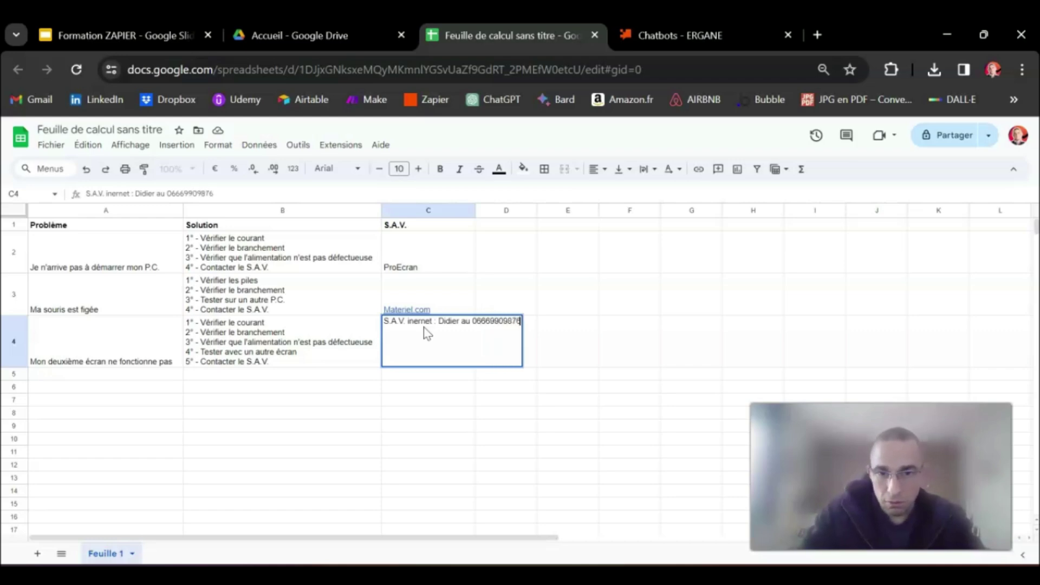
click(410, 401)
click(439, 354)
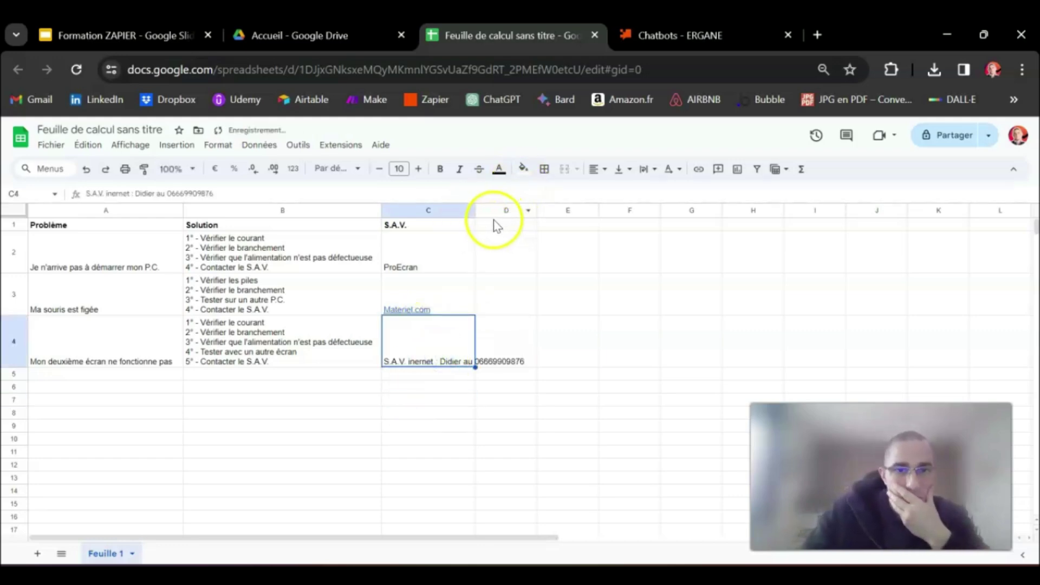
drag(475, 210, 560, 212)
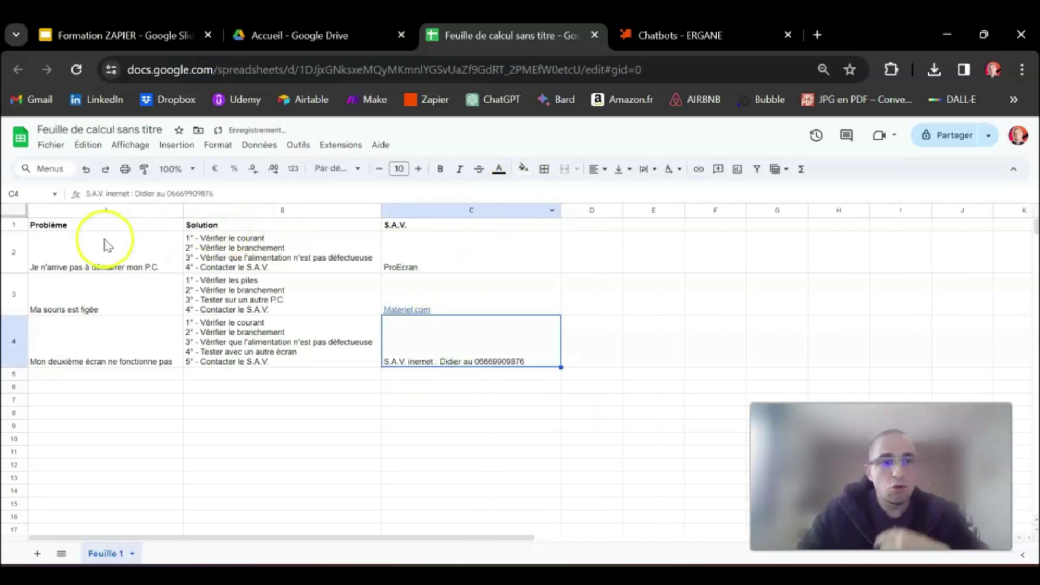
drag(81, 232, 499, 366)
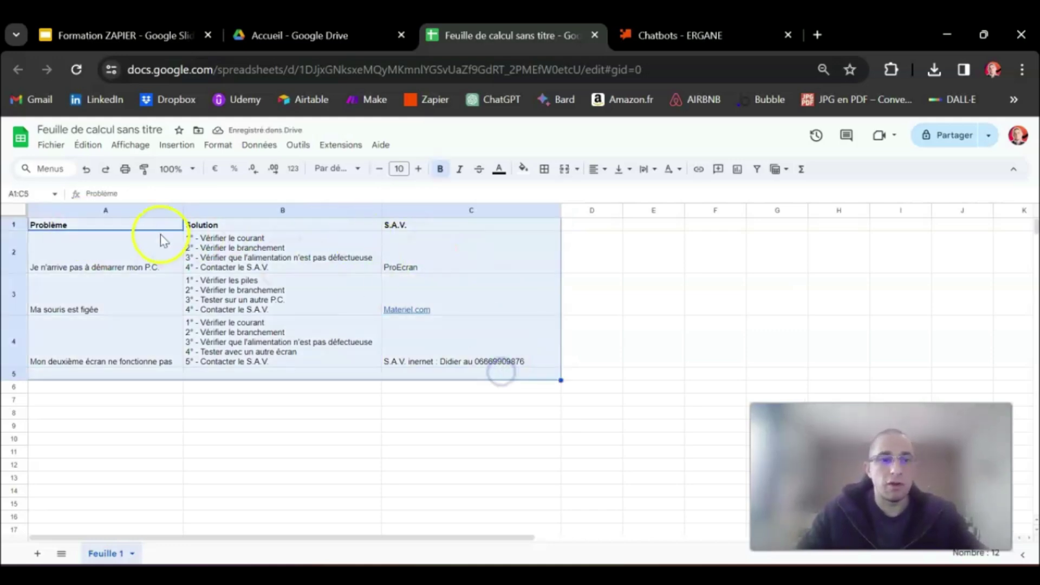
click(150, 226)
drag(150, 227, 471, 353)
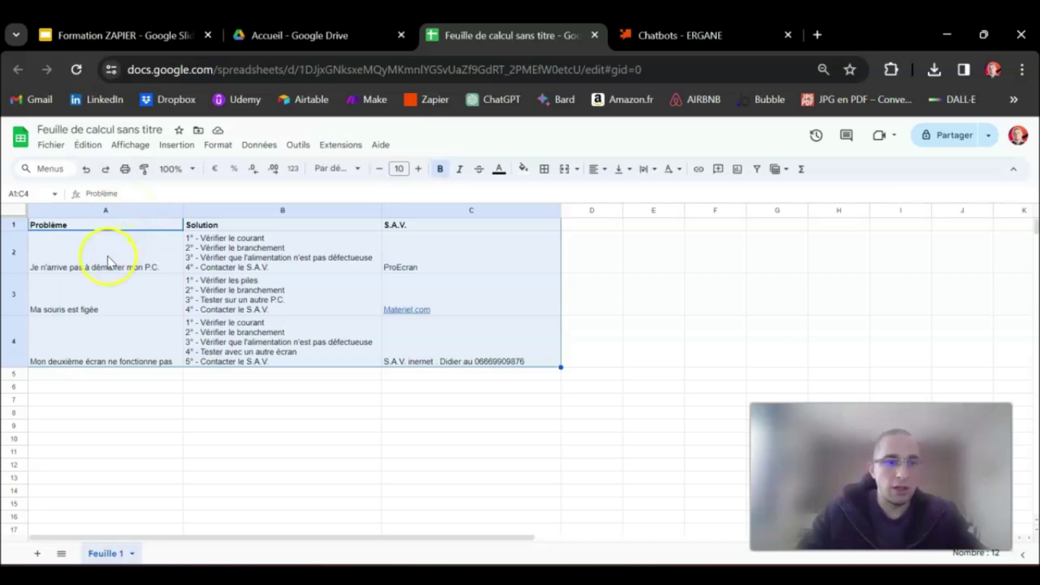
click(120, 242)
click(126, 209)
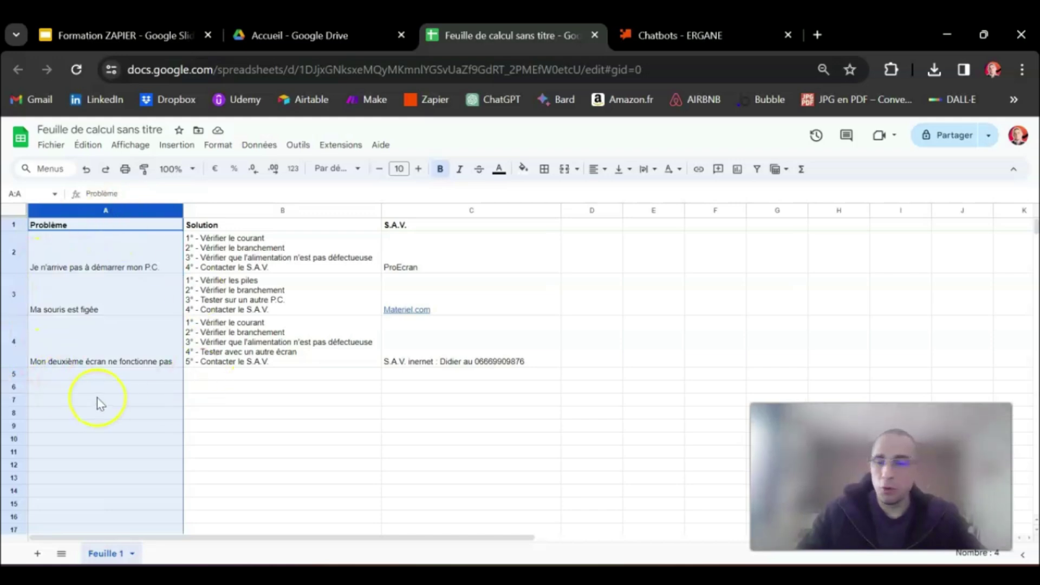
click(263, 211)
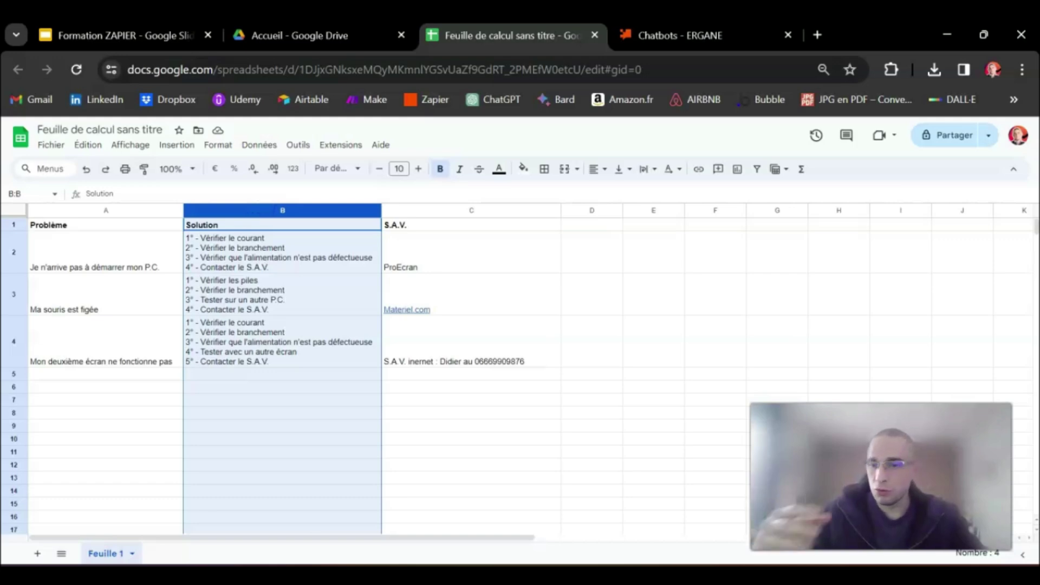
click(440, 212)
click(327, 209)
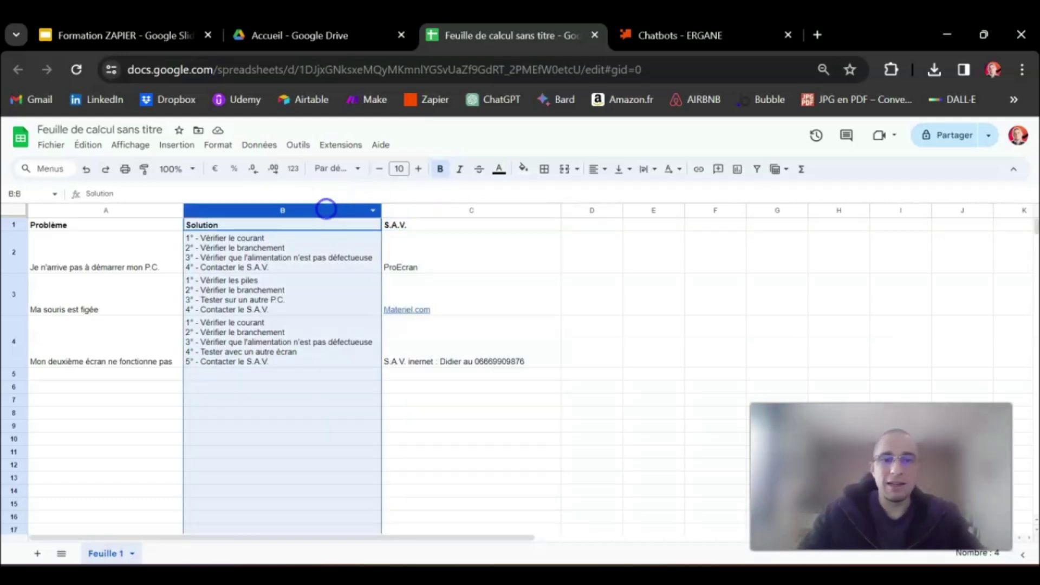
click(428, 210)
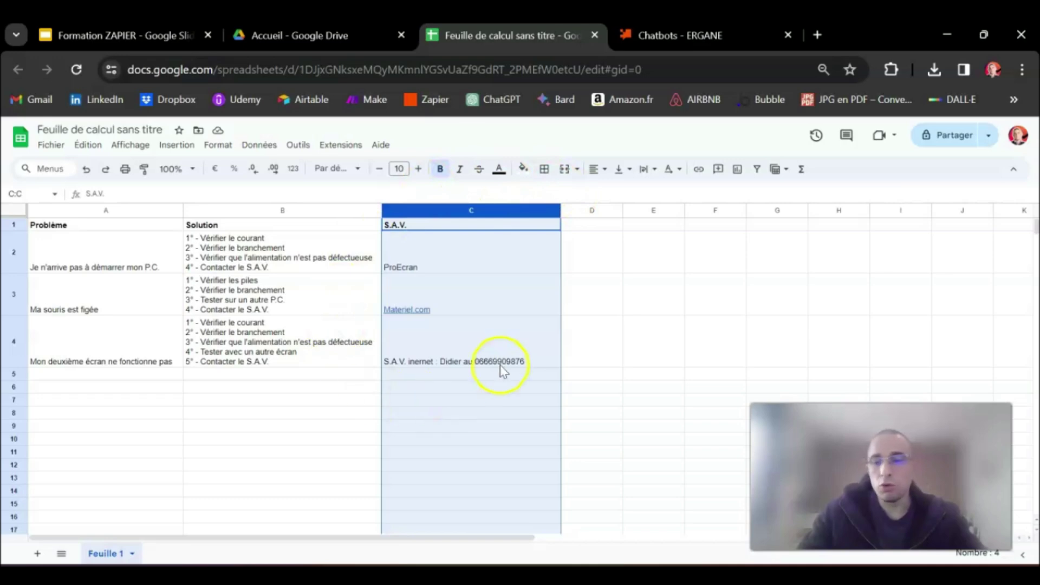
click(92, 225)
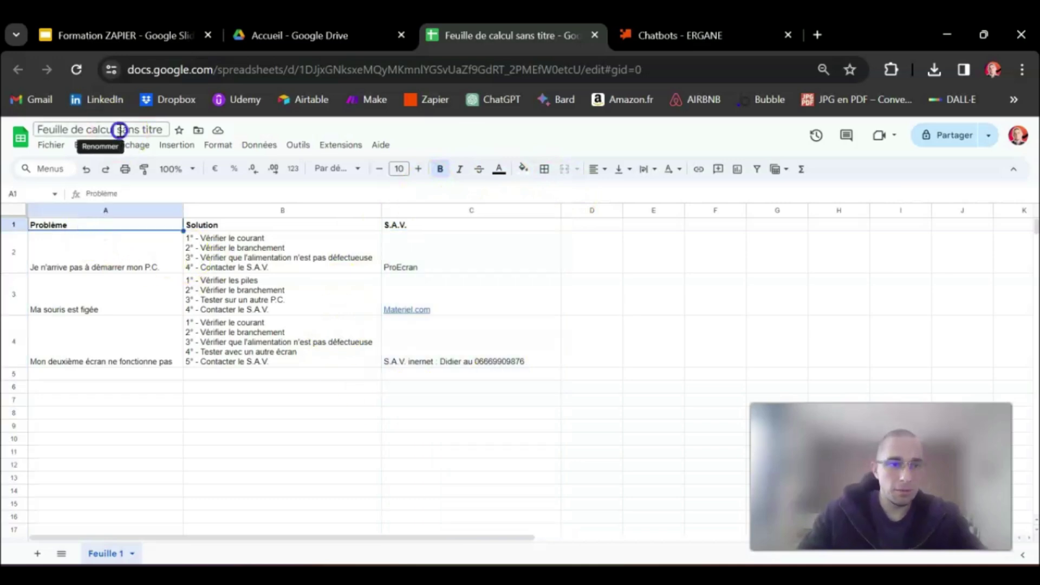
Rename the spreadsheet to 'Base de connaissance'
click(120, 129)
text(Base de)
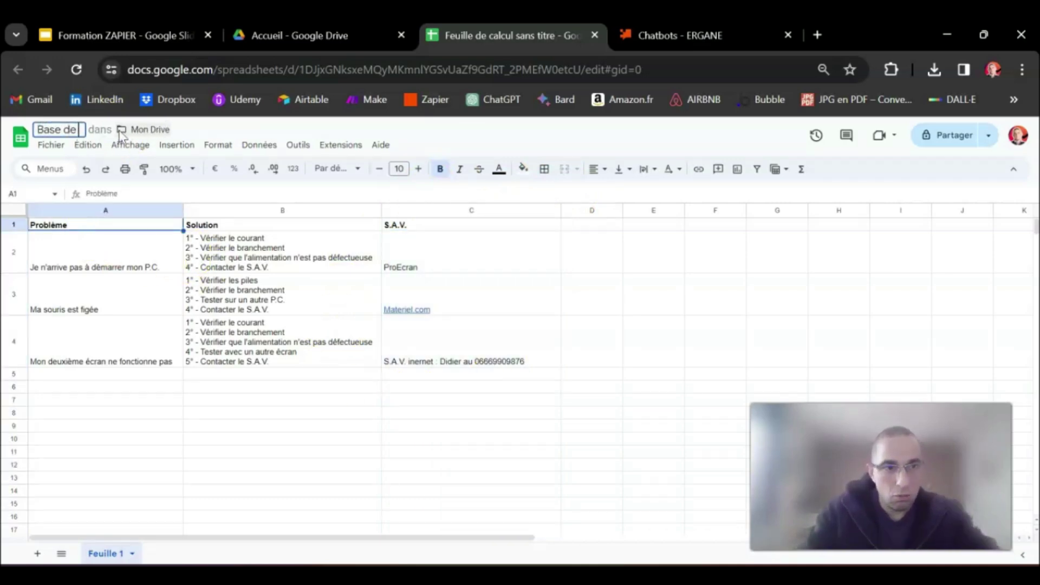
text( donnaissance)
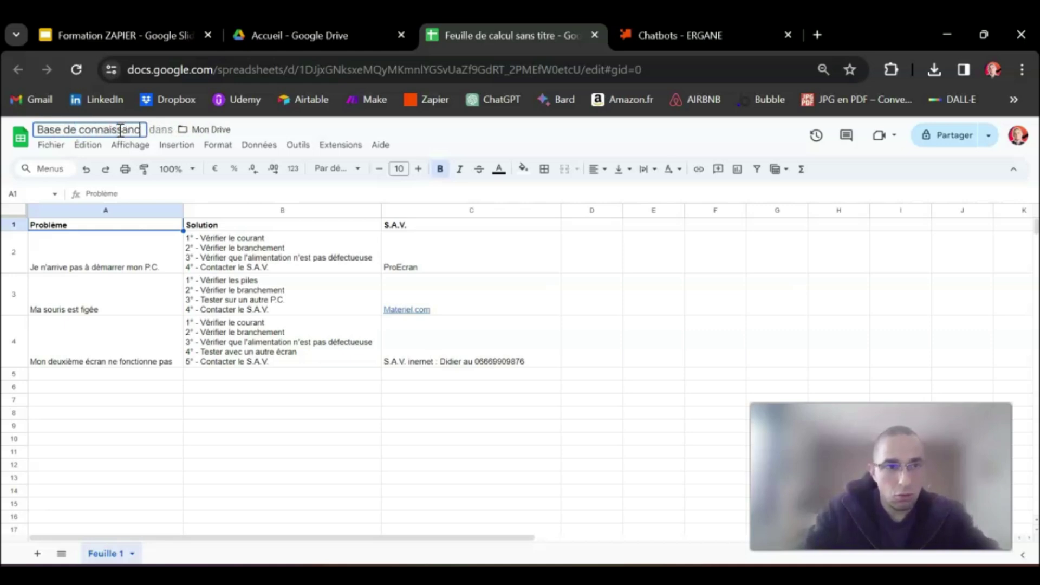
key(Return)
click(136, 298)
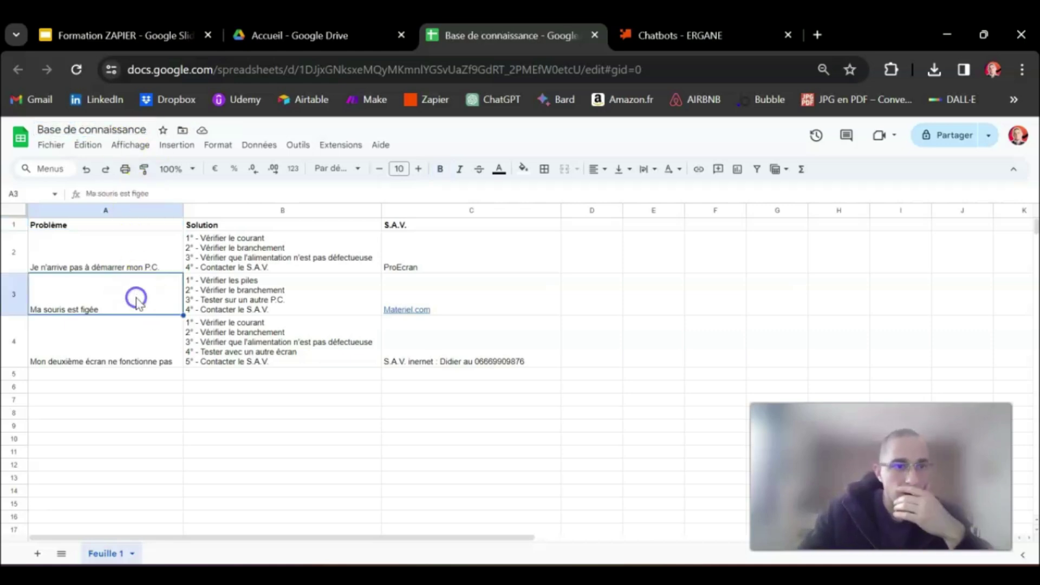
click(112, 225)
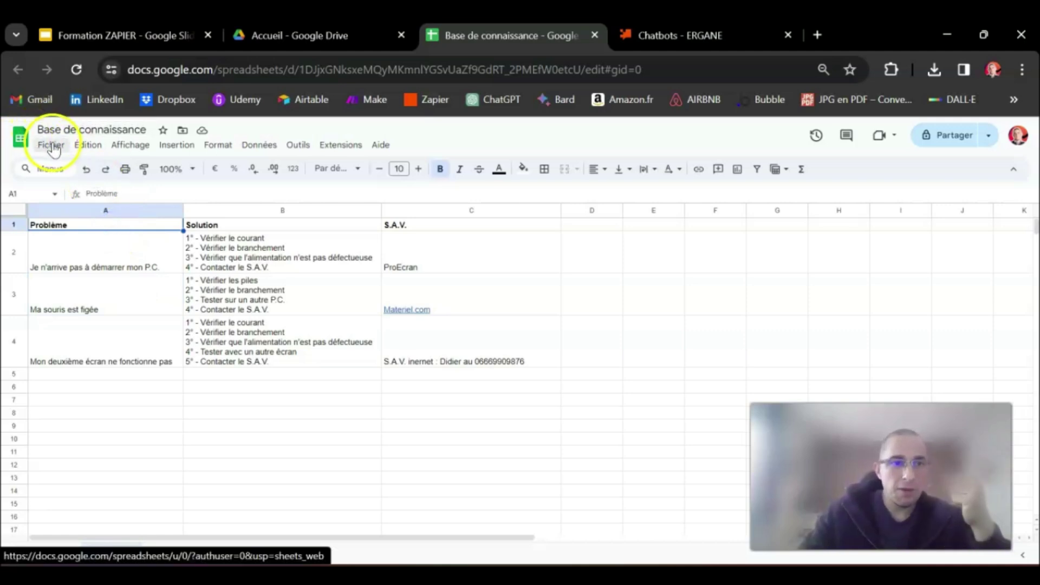
Download the sheet as a .csv file and go back to the ERGANE chatbot
click(51, 146)
mouse_move(139, 293)
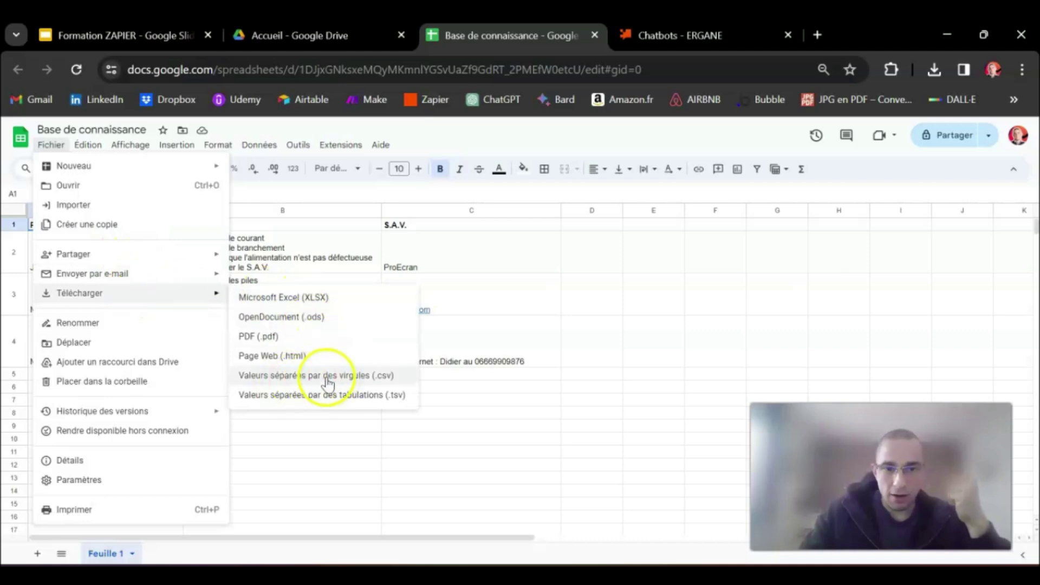
click(399, 378)
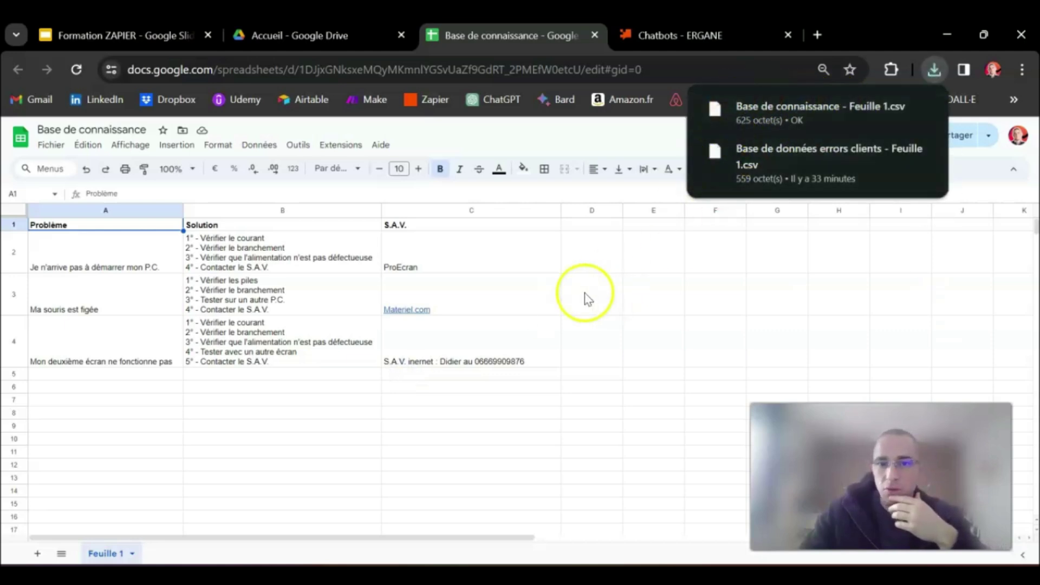
click(454, 252)
click(663, 36)
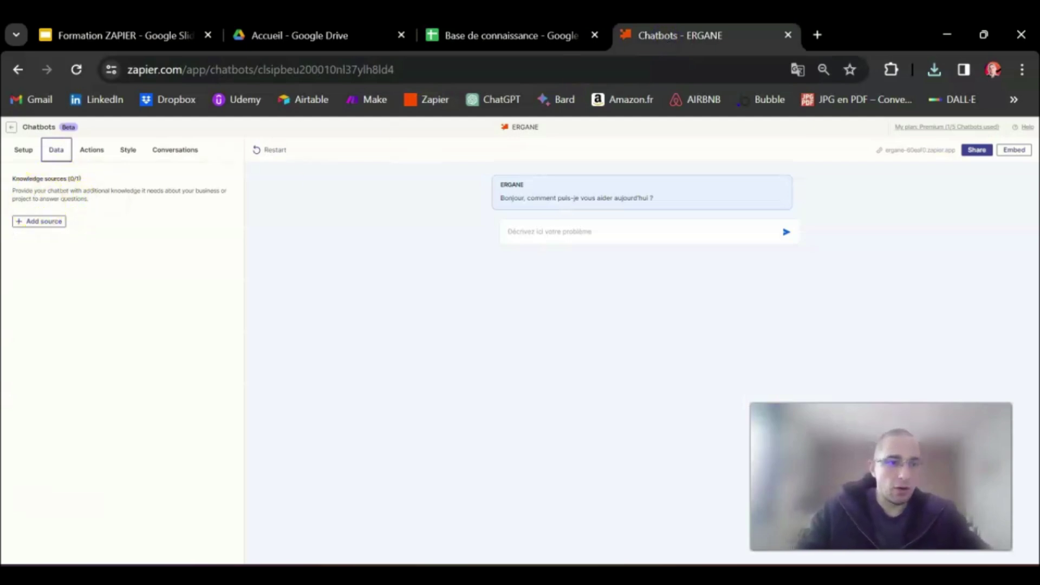
Upload Base de connaissance - Feuille 1.csv as ERGANE's knowledge source
click(35, 221)
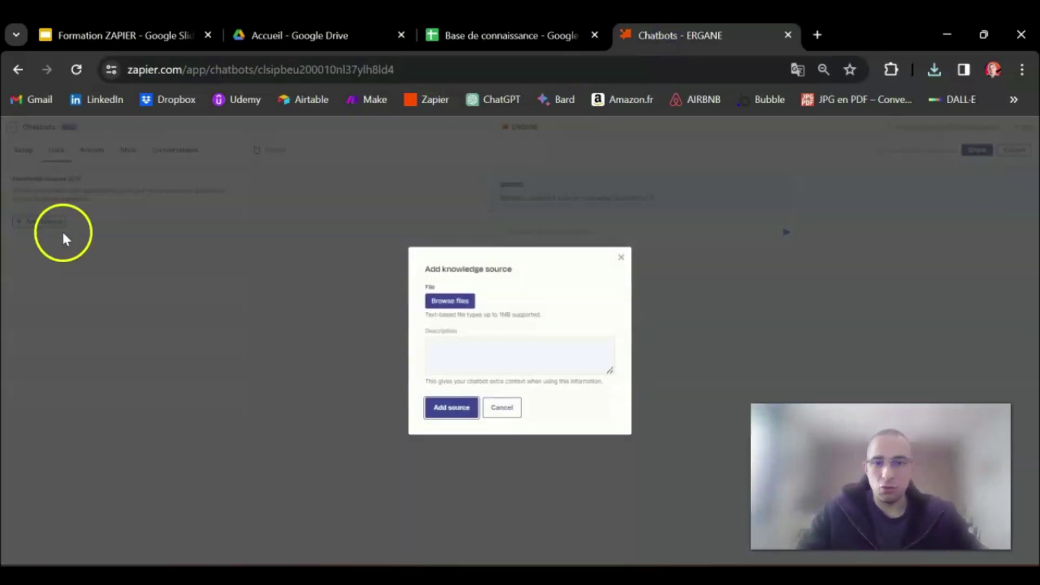
click(448, 302)
click(513, 342)
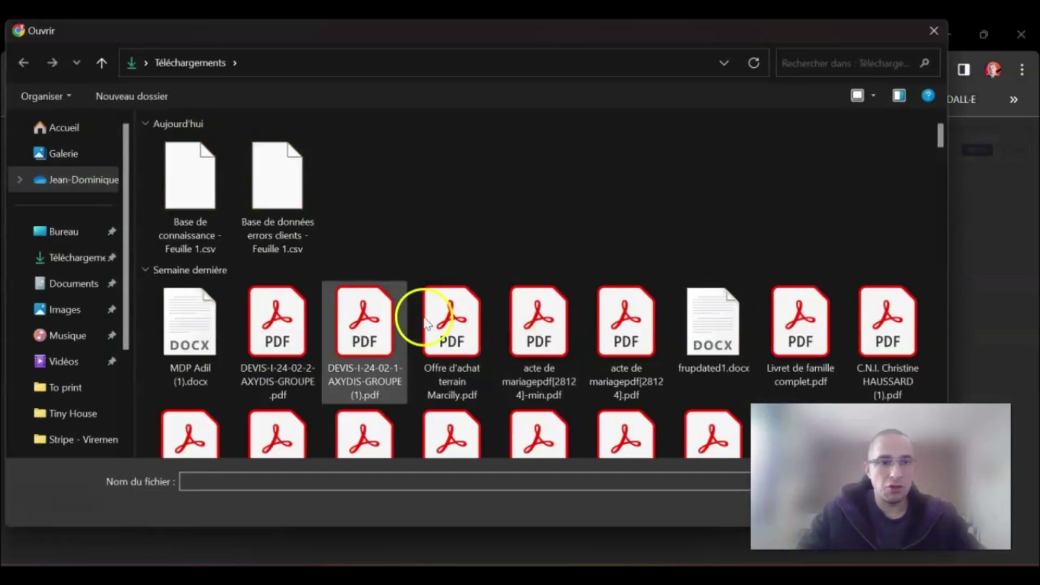
double_click(197, 179)
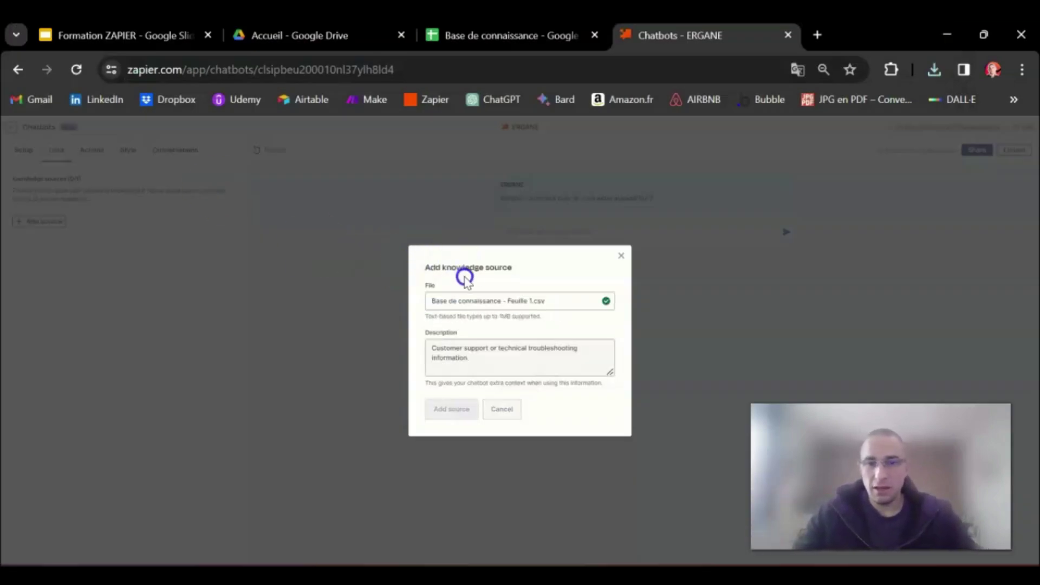
click(450, 412)
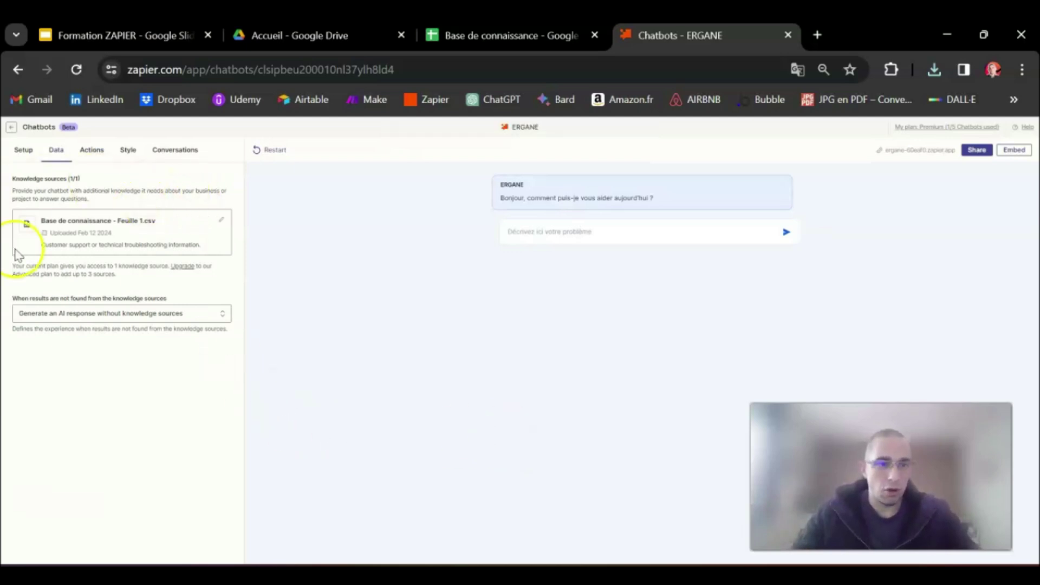
Ask ERGANE what to do about a PC that won't start, then return to the sheet
click(544, 228)
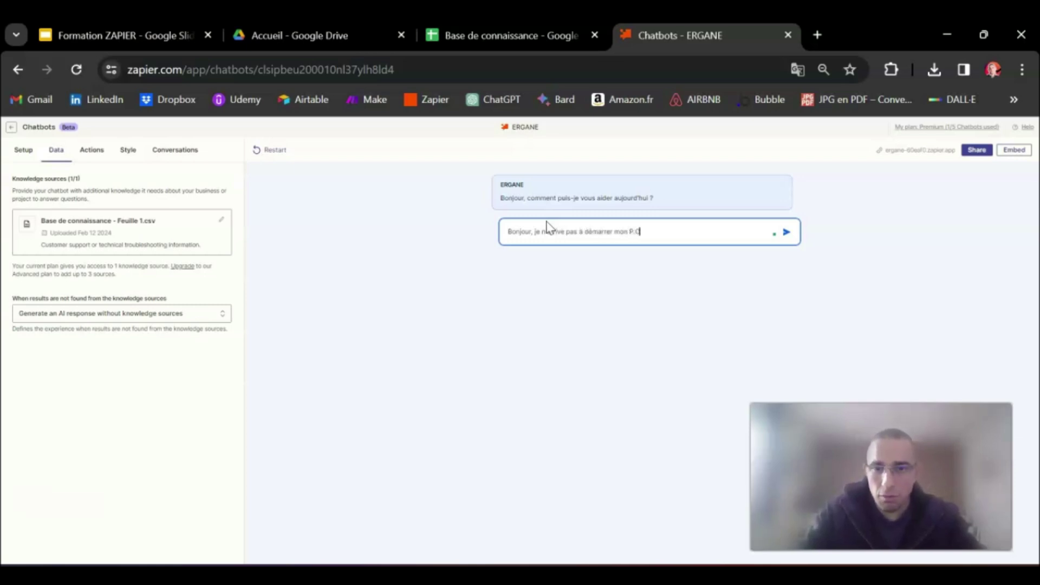
click(786, 231)
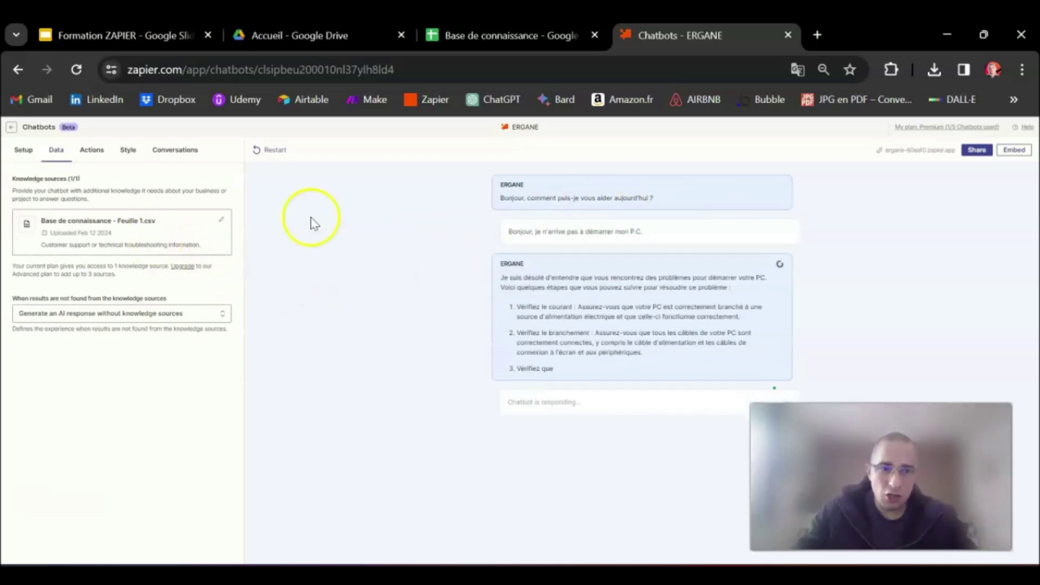
click(487, 34)
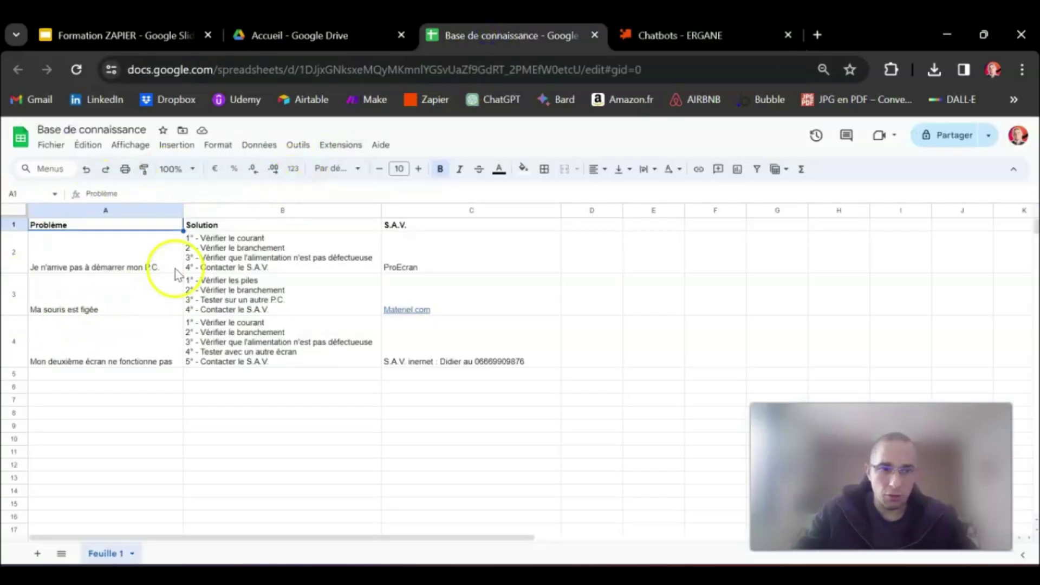
Select row 2 and compare its PC startup steps with ERGANE's reply, switching back and forth
drag(104, 215, 472, 216)
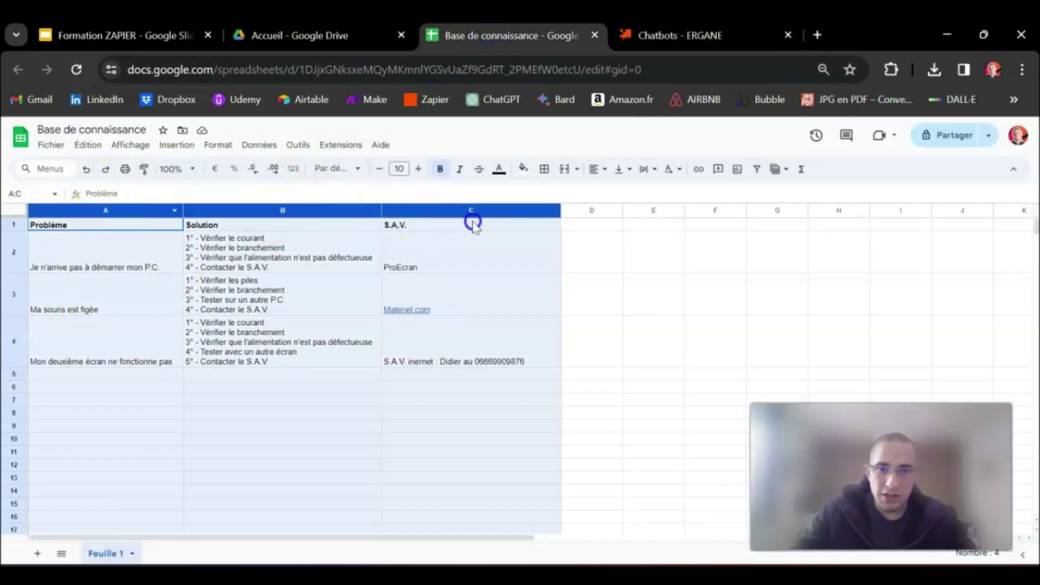
click(79, 248)
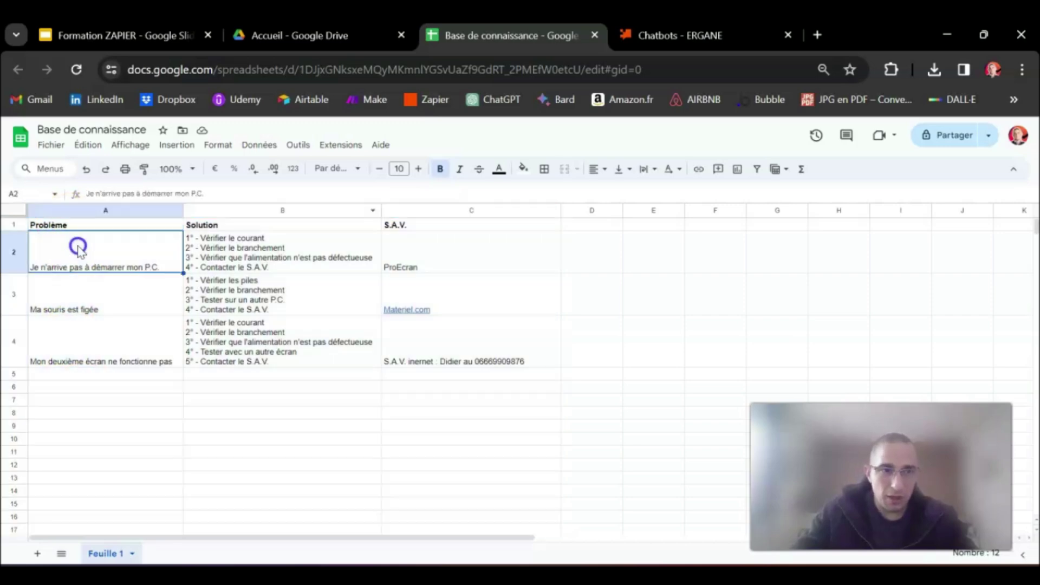
click(13, 252)
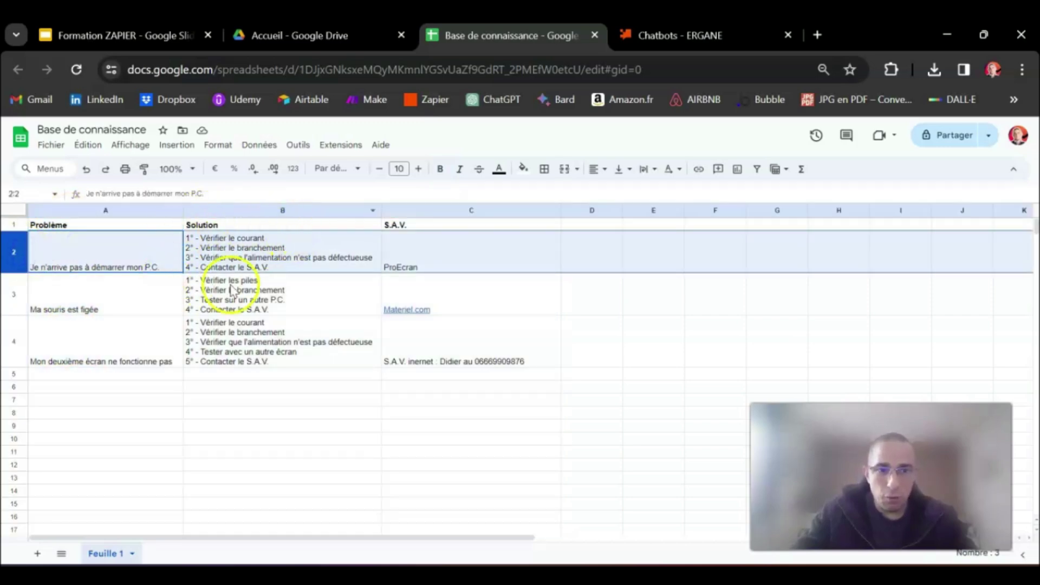
click(647, 35)
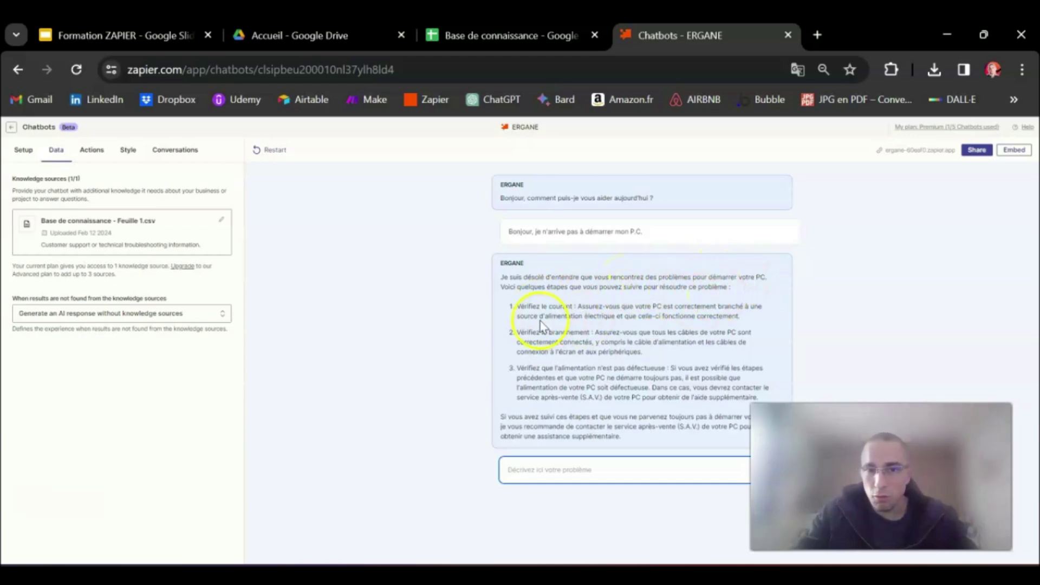
click(499, 35)
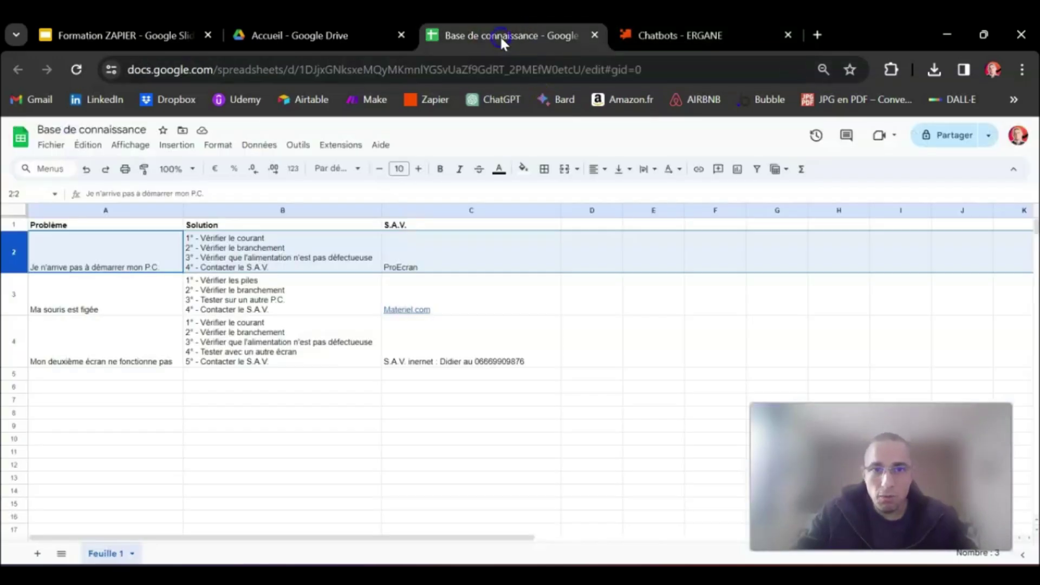
click(678, 42)
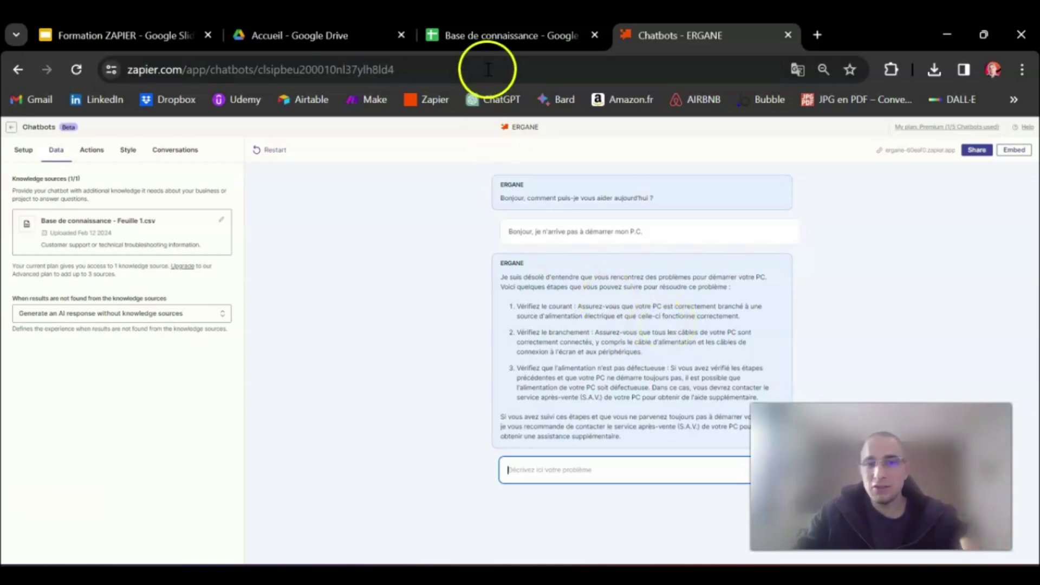
click(486, 35)
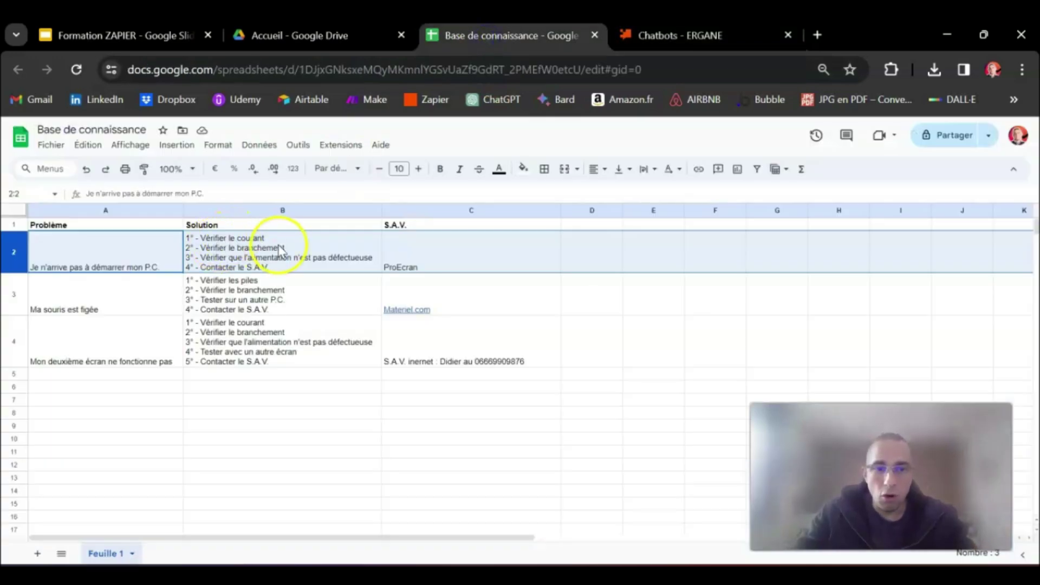
click(641, 39)
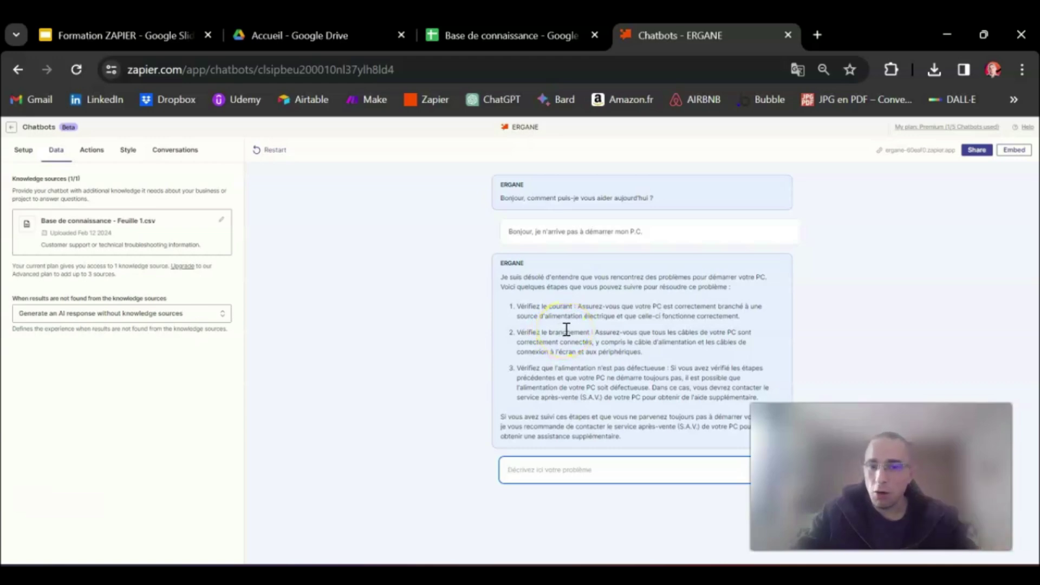
click(482, 36)
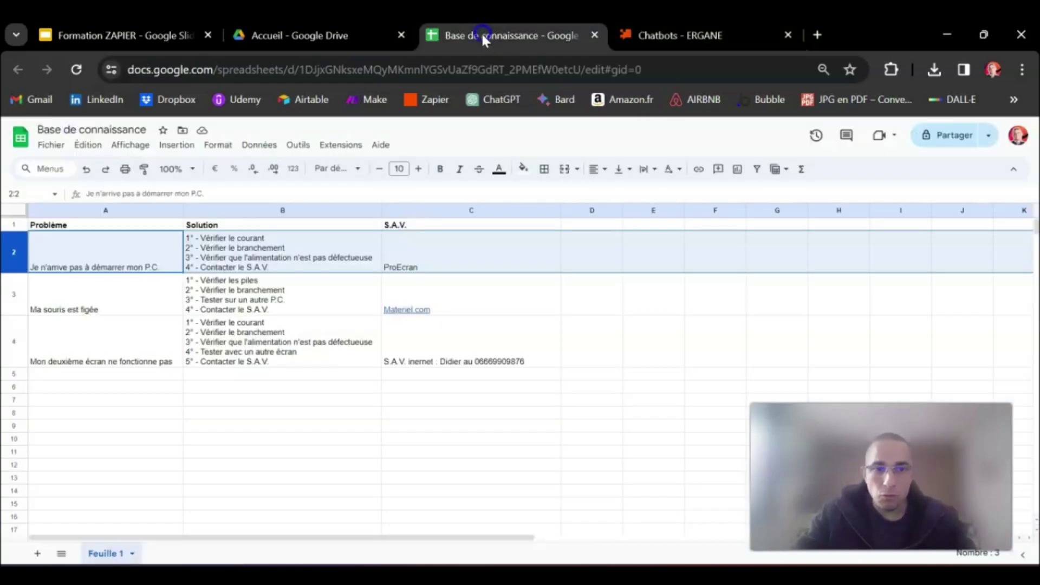
click(675, 36)
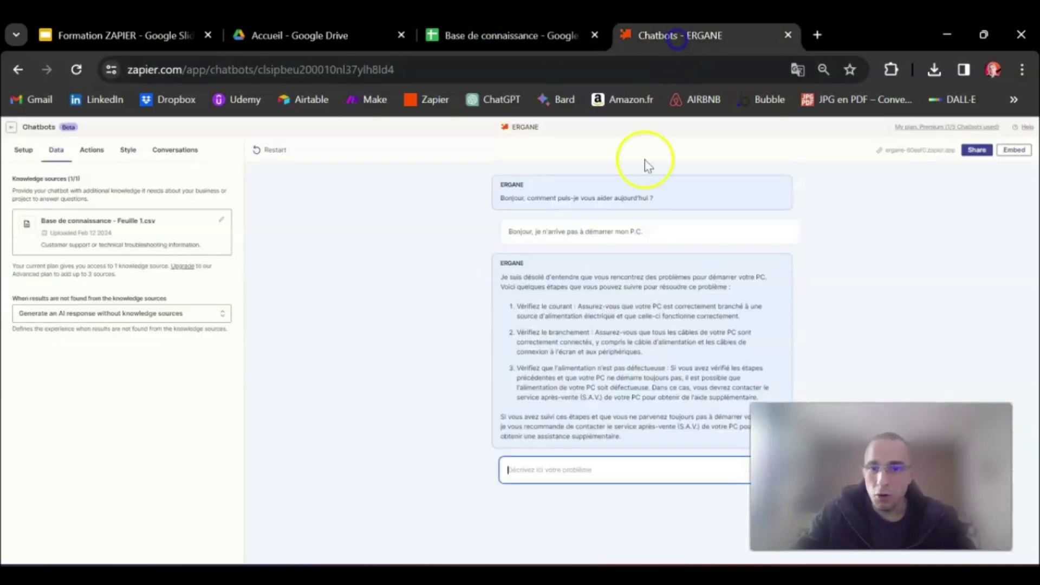
click(455, 34)
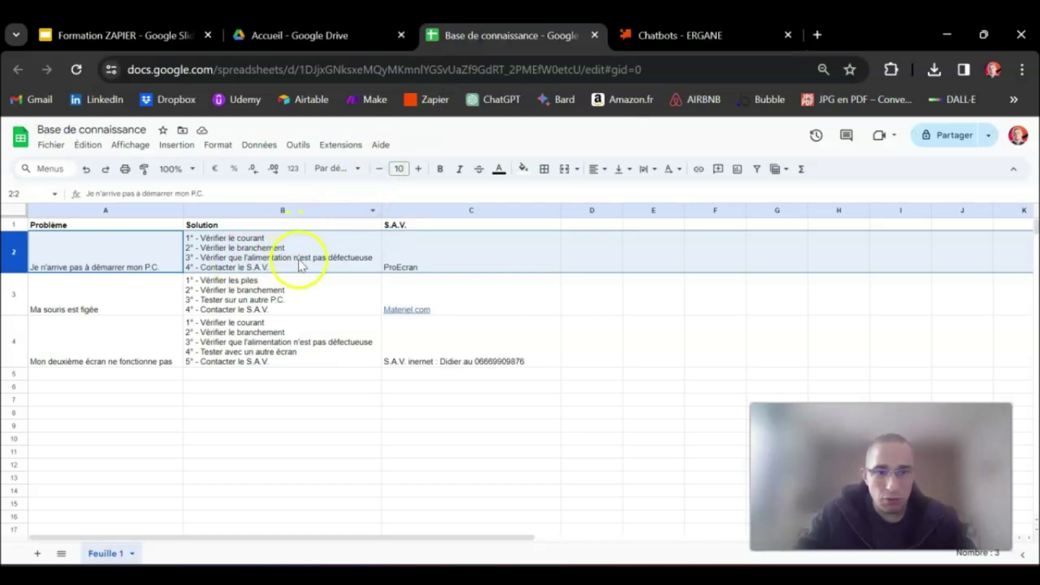
click(649, 36)
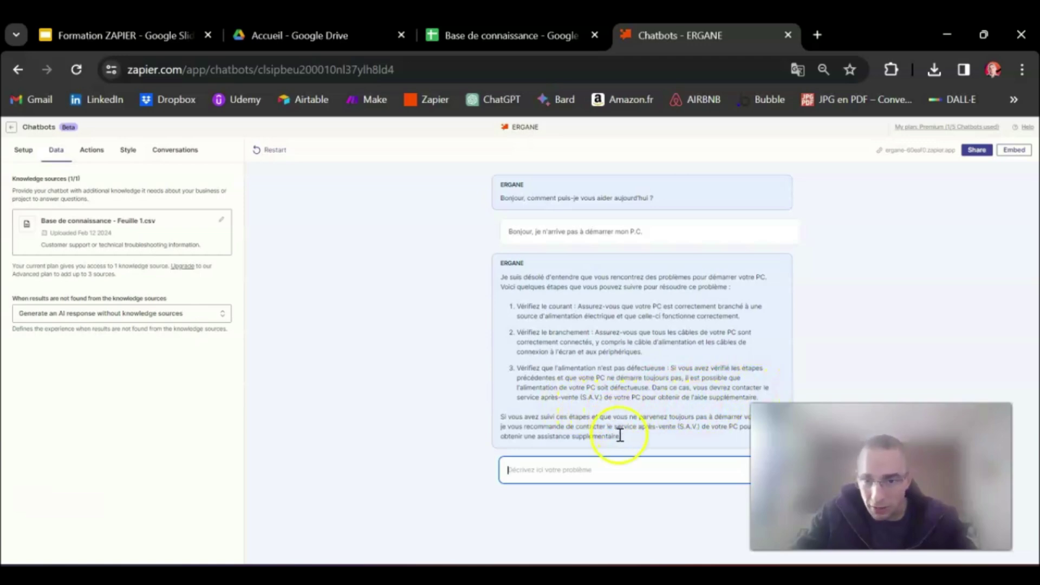
Send ERGANE 'Pouvez-vous me dire qui contacter pour le S.A.V.'
click(569, 469)
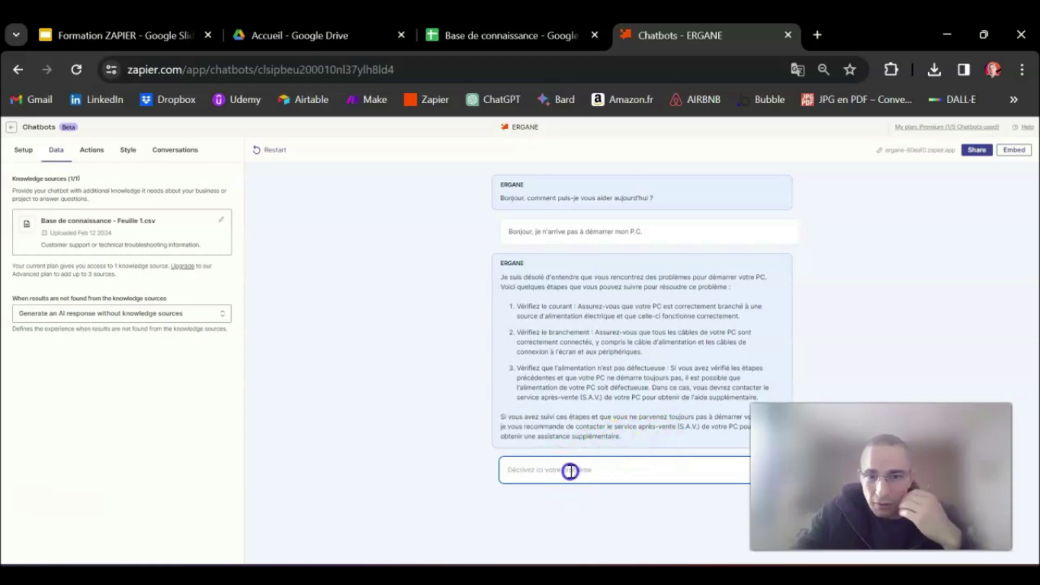
text(Pouvez-vous me dire qui contacter pour le S.A.V.)
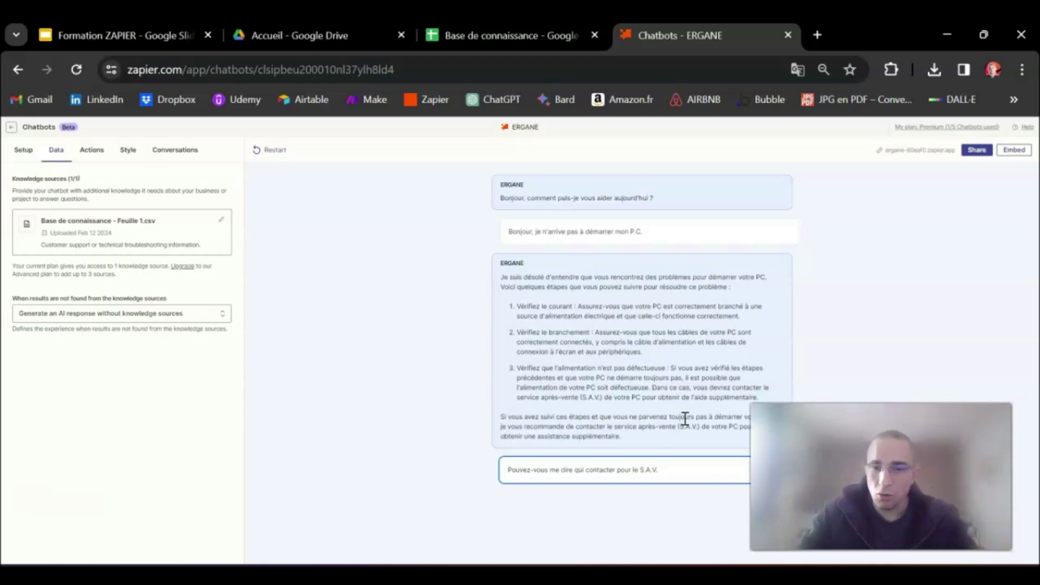
key(Return)
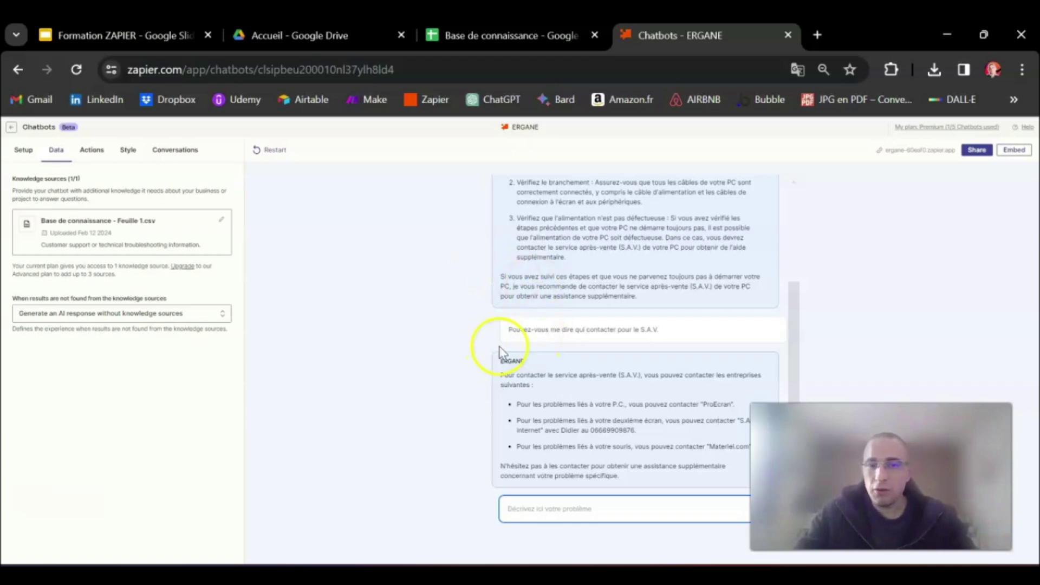
click(529, 34)
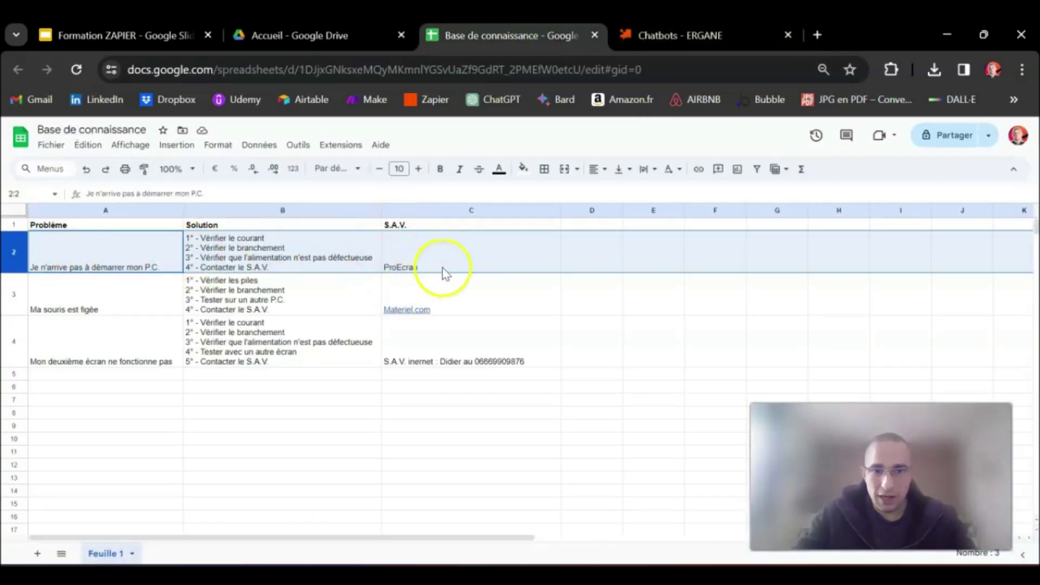
click(655, 34)
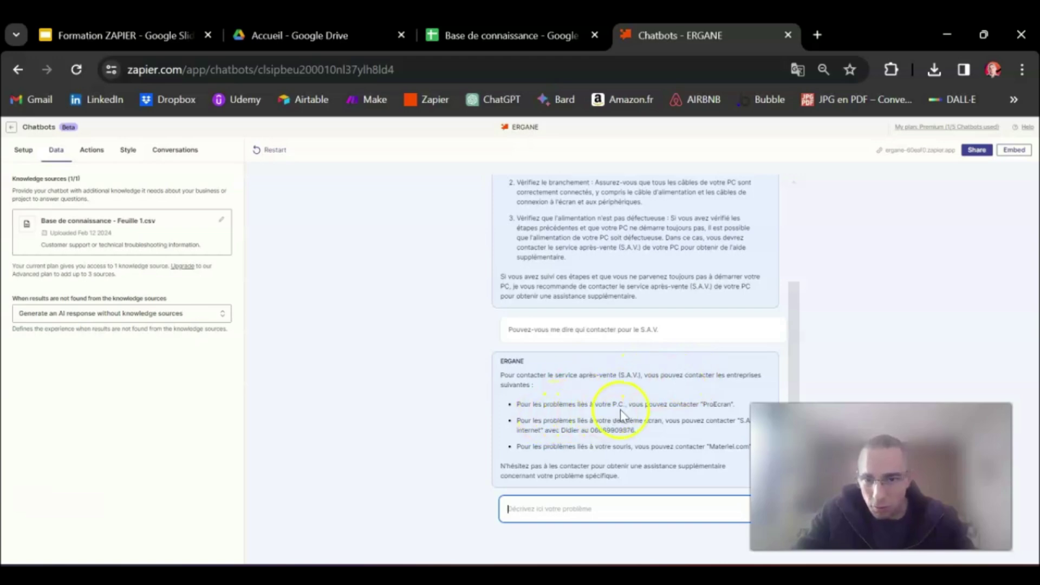
drag(701, 403, 731, 403)
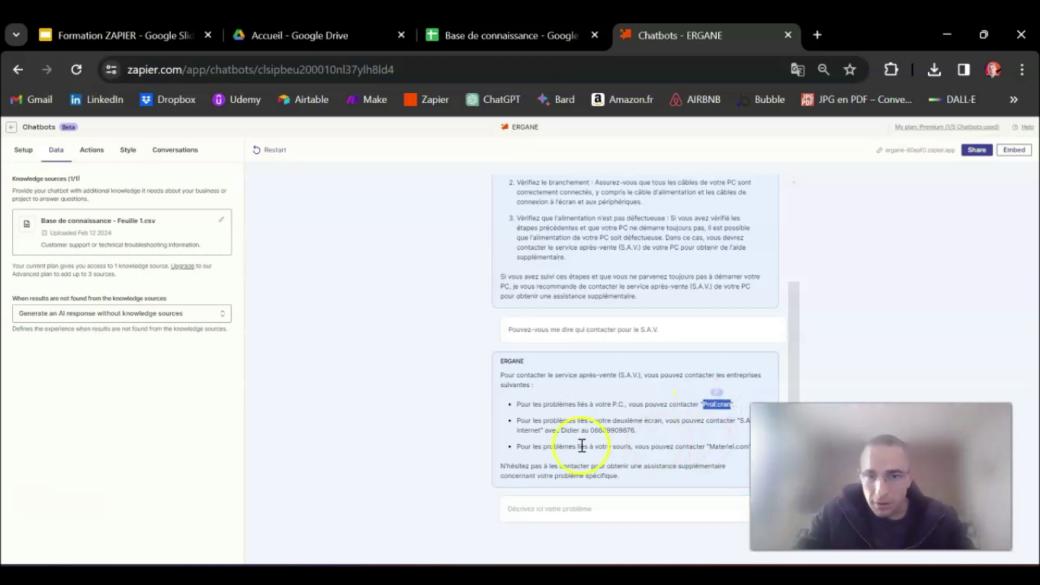
click(612, 431)
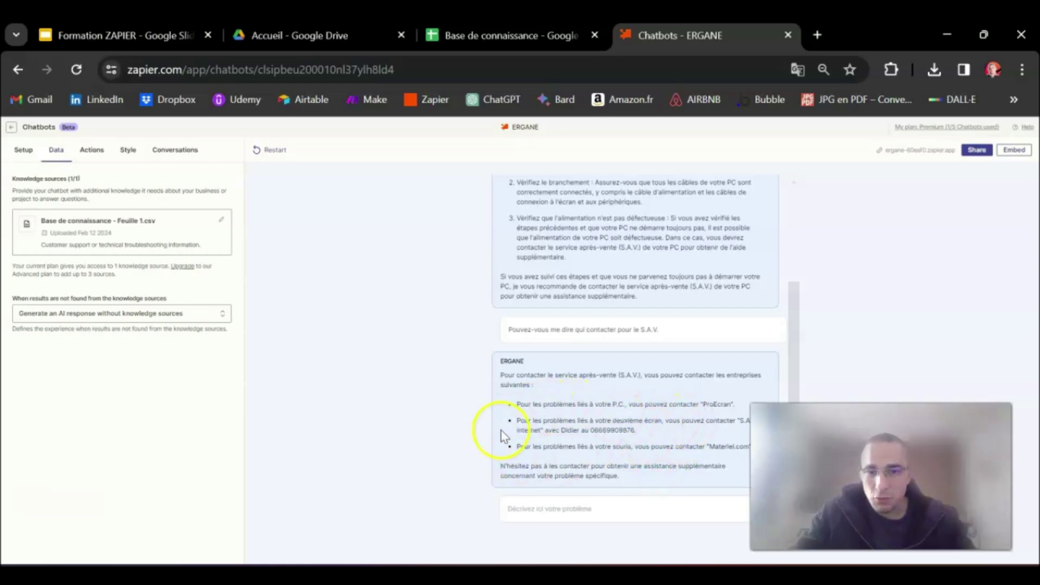
click(448, 48)
click(430, 210)
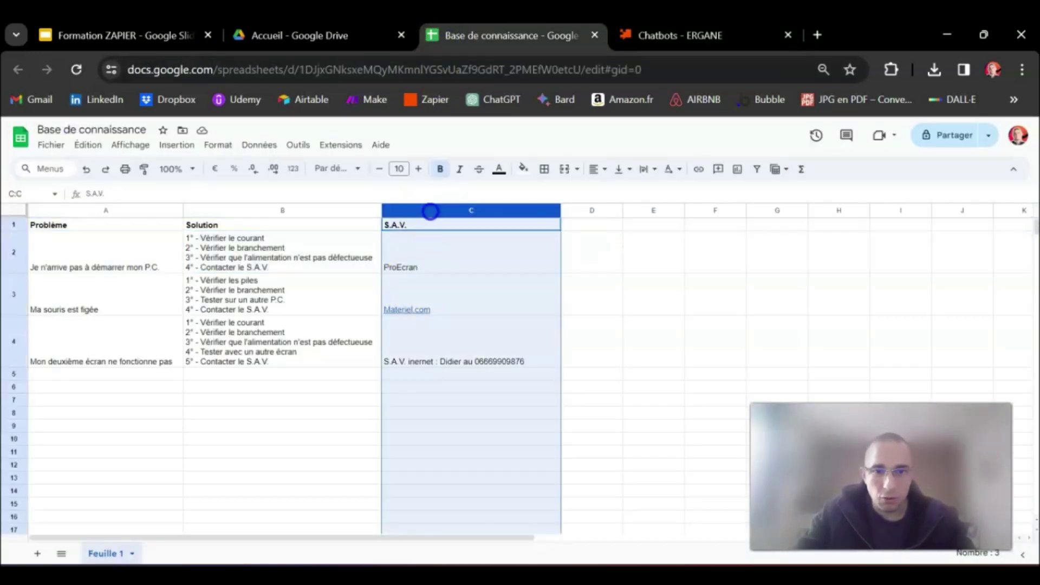
ctrl+click(15, 251)
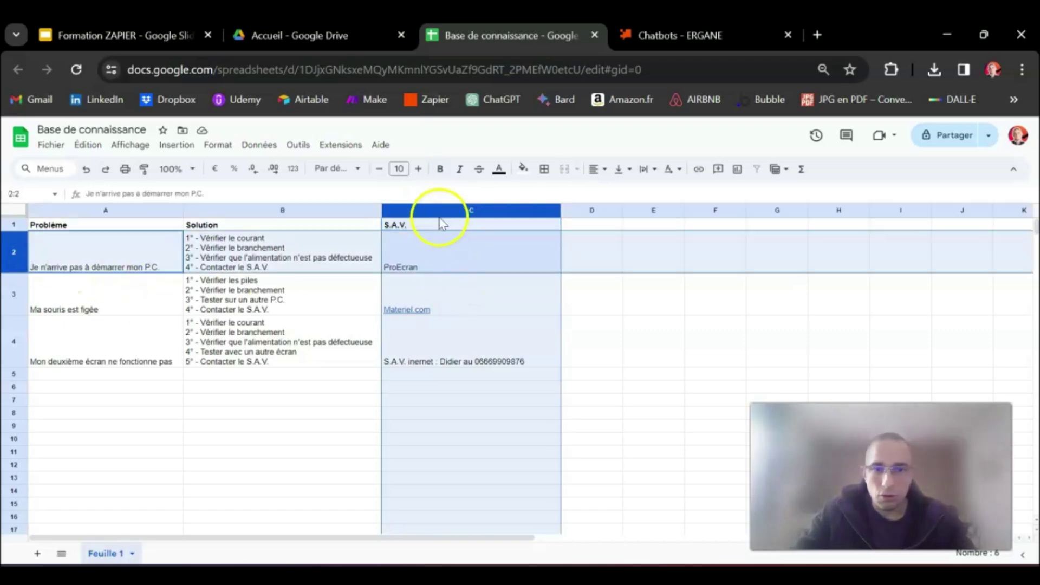
click(632, 37)
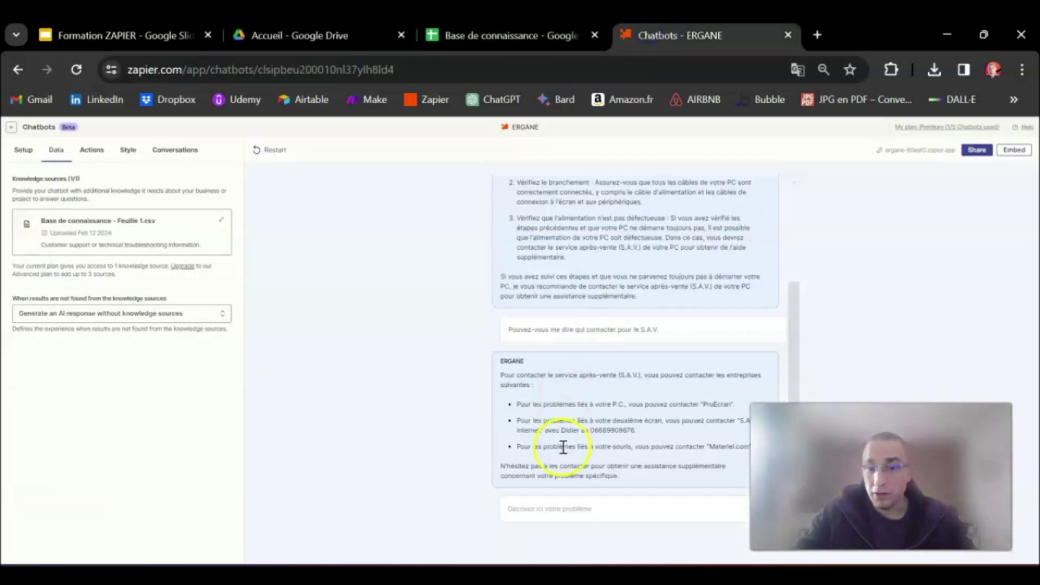
click(540, 509)
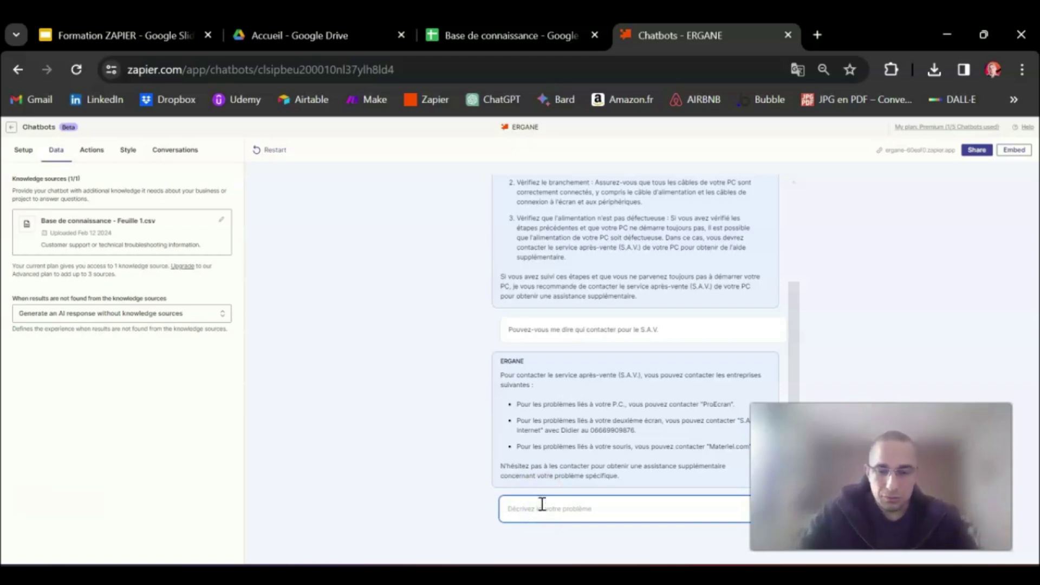
Send ERGANE 'J'ai également un problème avec ma souris, elle est figée'
text(J'ai égalem)
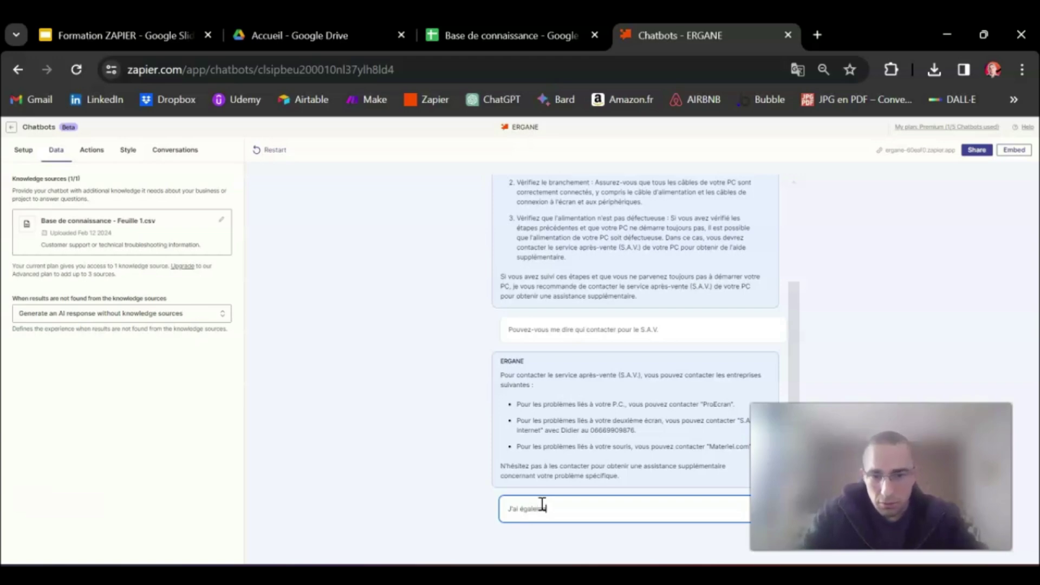
text(ent un problème avec ma souris, elle est figée)
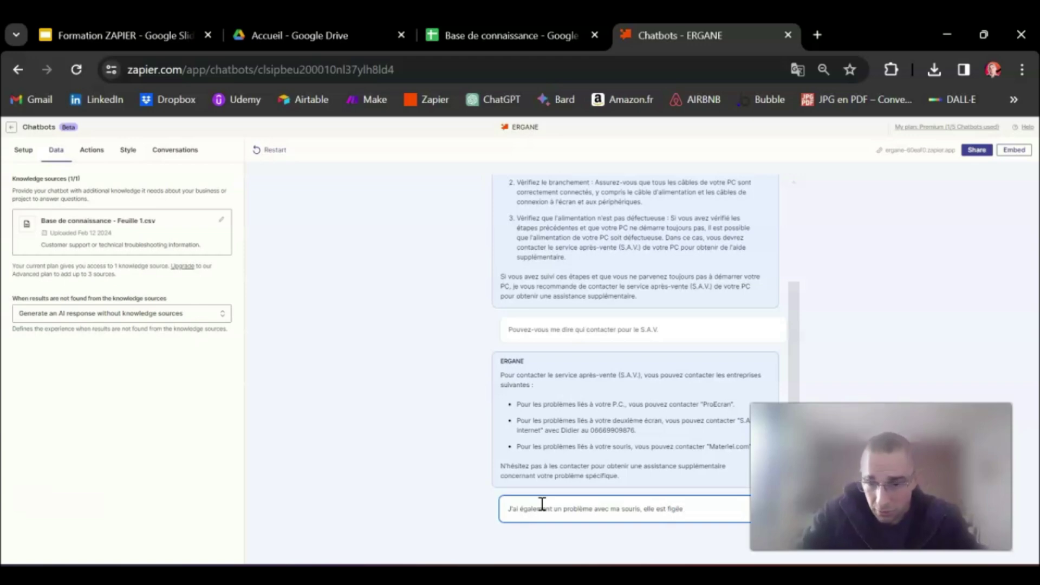
key(Return)
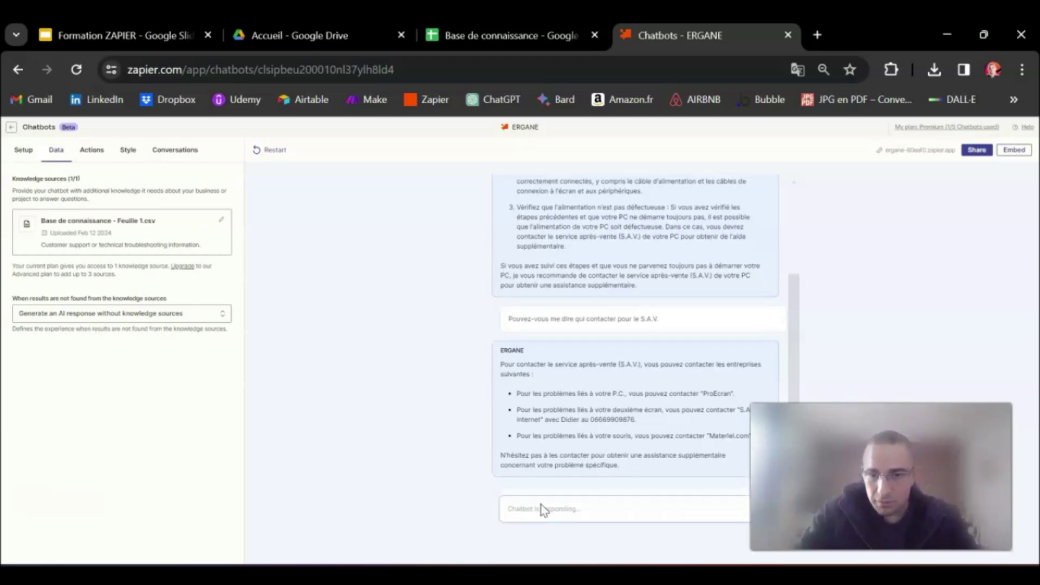
click(548, 429)
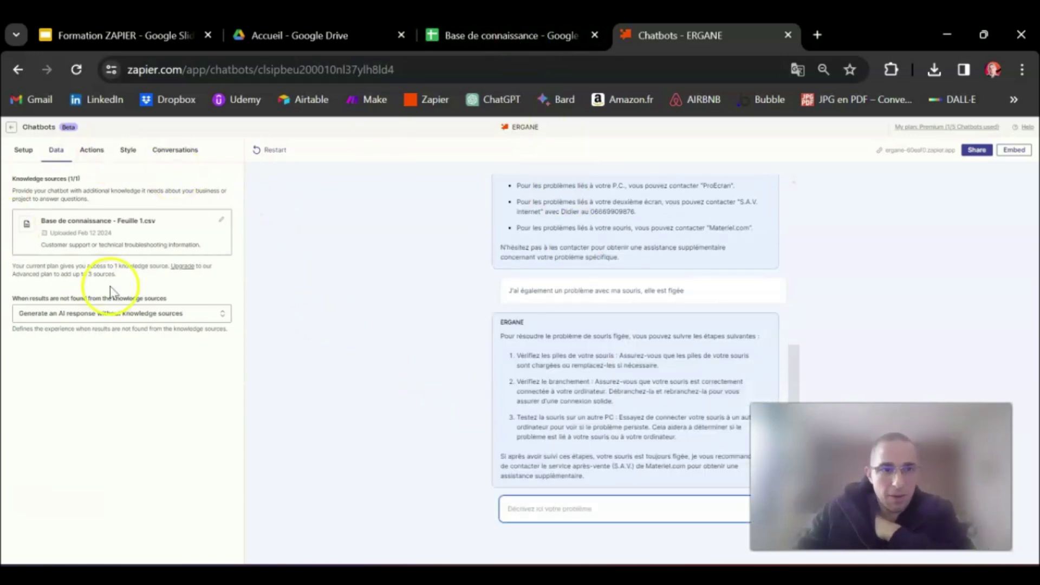
click(511, 40)
drag(70, 211, 431, 208)
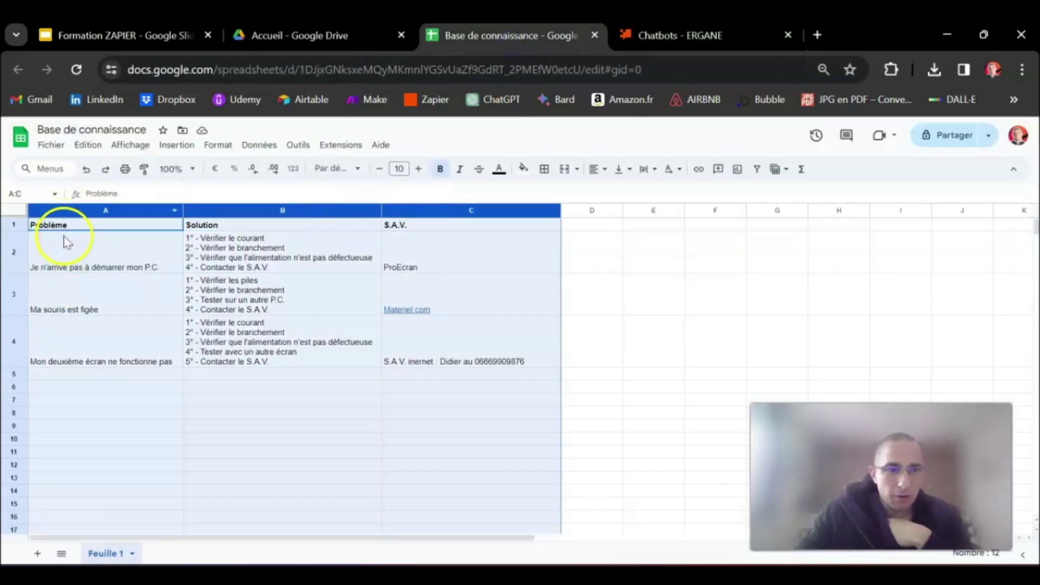
click(15, 303)
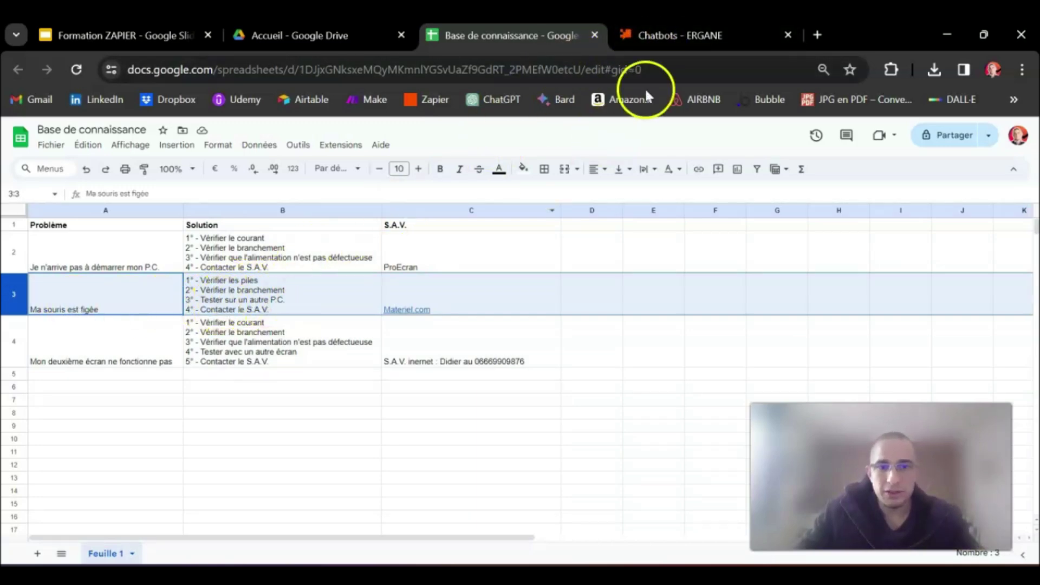
click(696, 35)
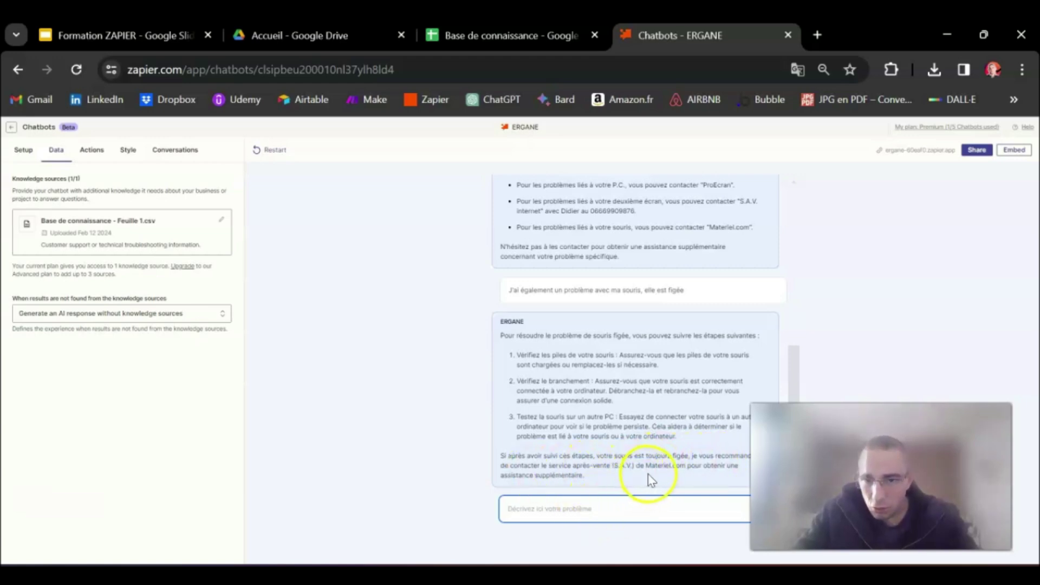
double_click(664, 465)
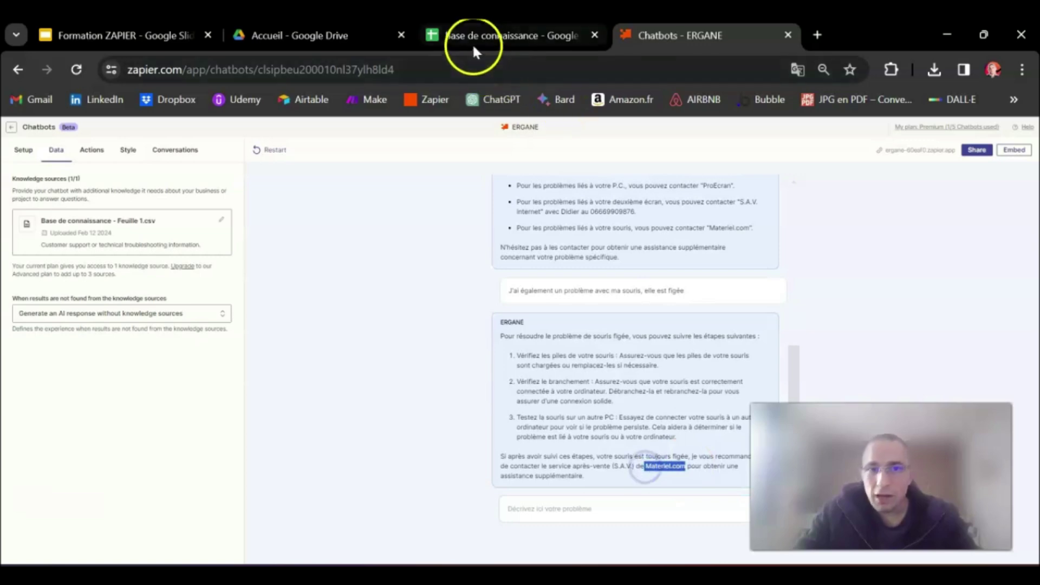
click(475, 35)
click(450, 210)
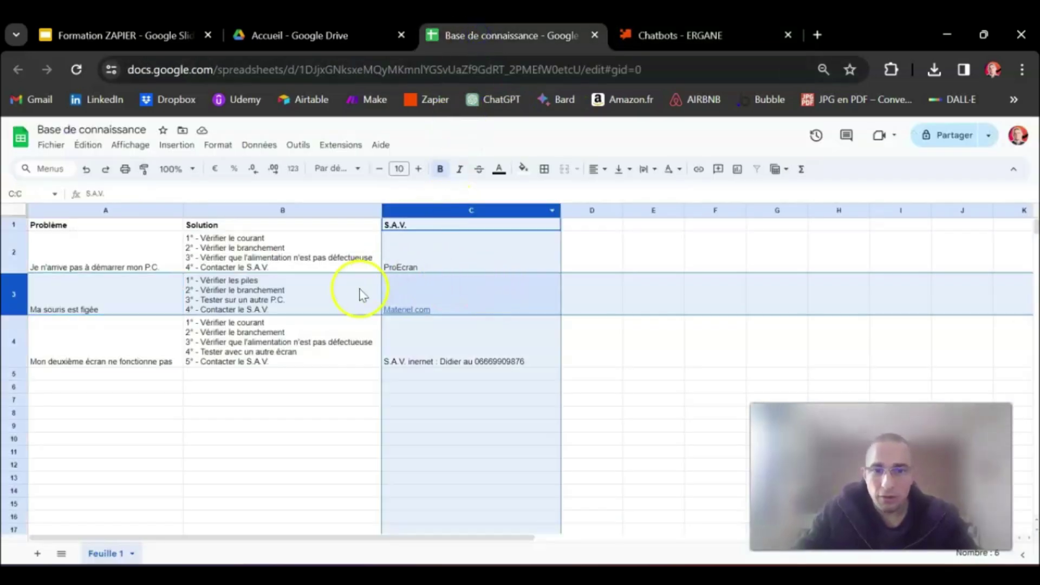
mouse_move(442, 307)
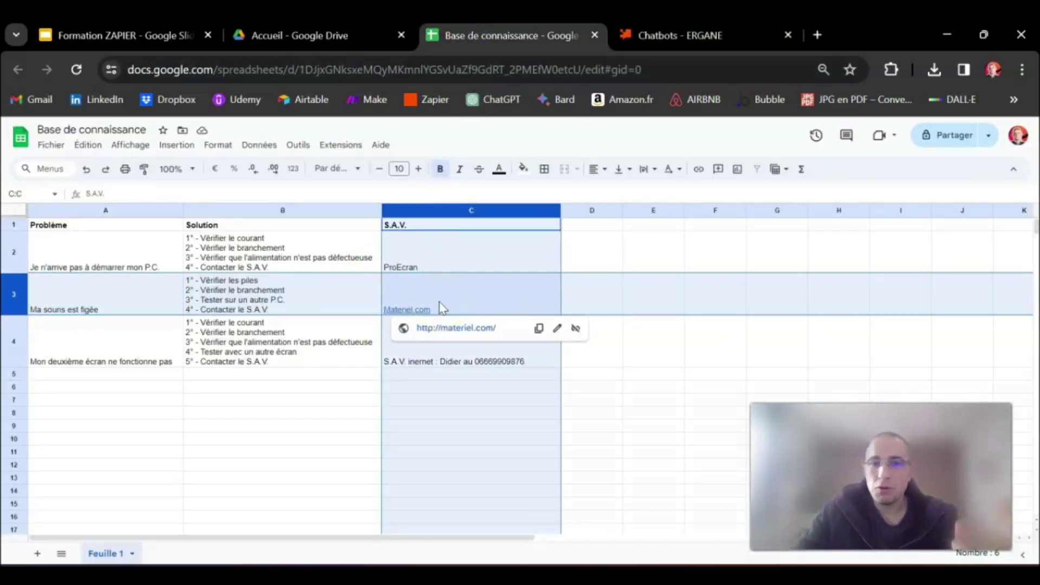
click(636, 34)
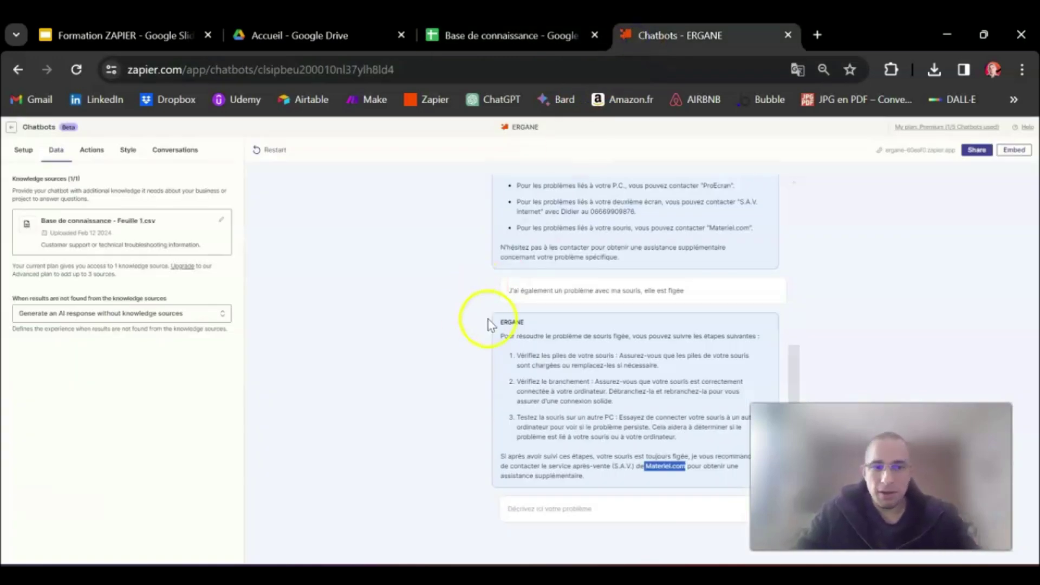
click(575, 510)
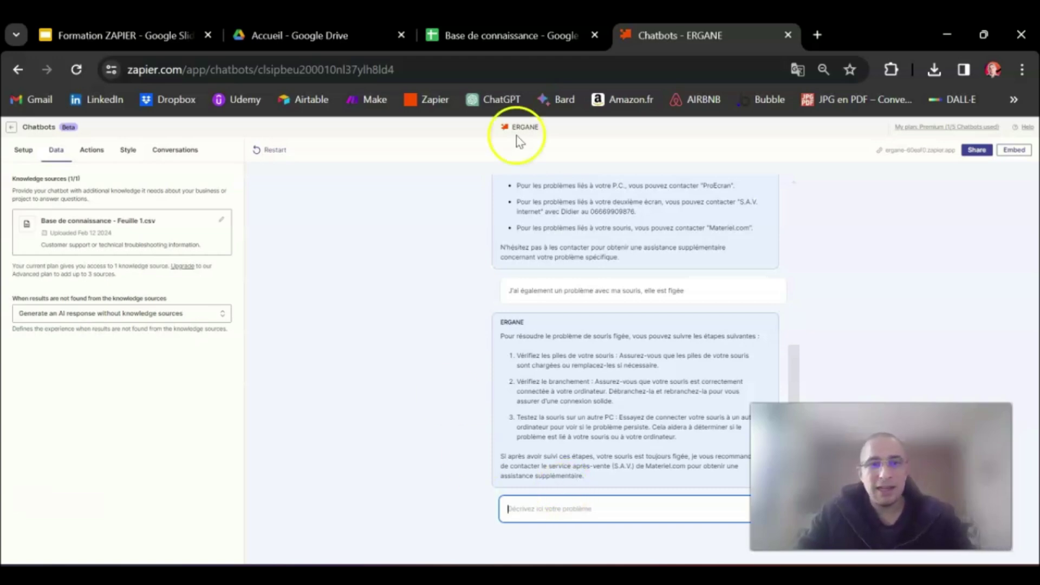
click(491, 32)
click(680, 33)
click(546, 516)
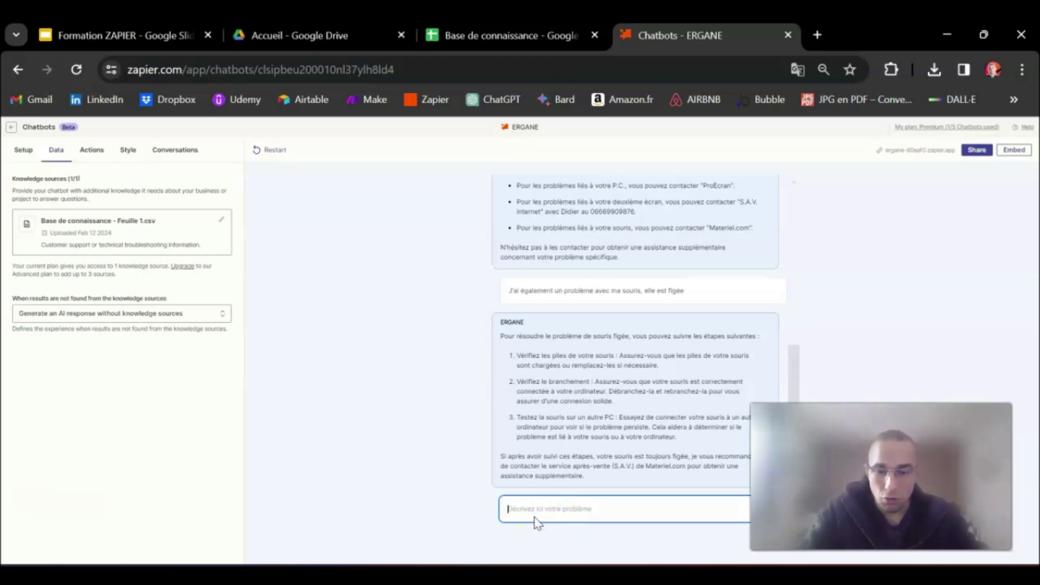
text(Mon P.C. fait u)
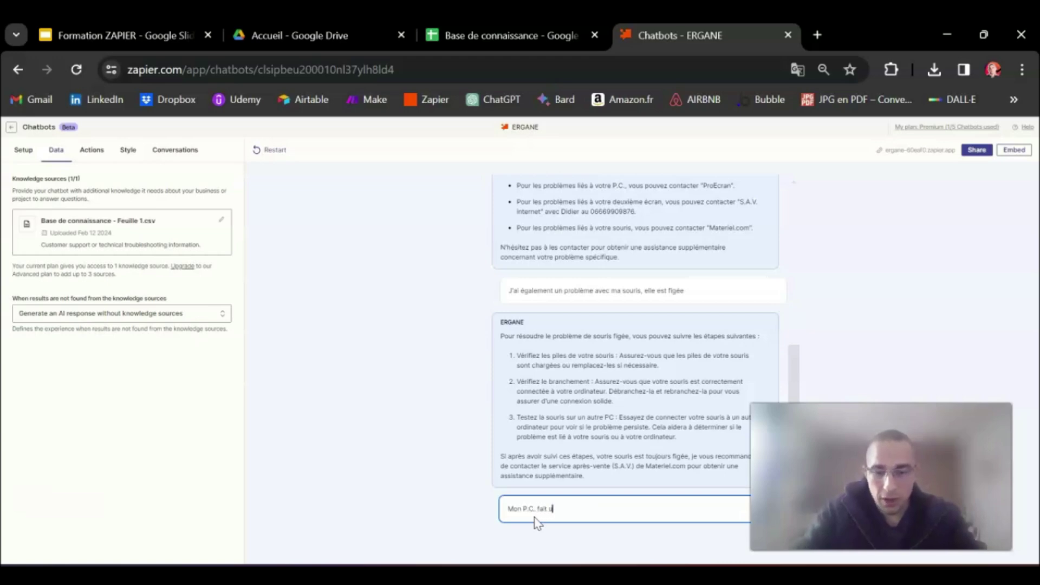
text(n bruit bizarre)
Confirm column A has no strange-noise problem and note the unmatched-results setting
click(477, 47)
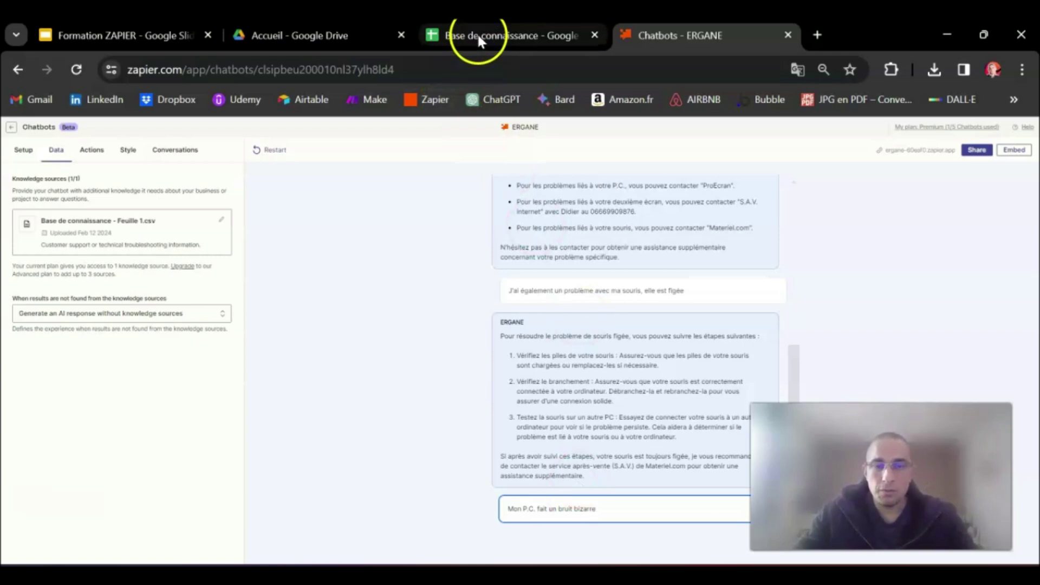
click(100, 210)
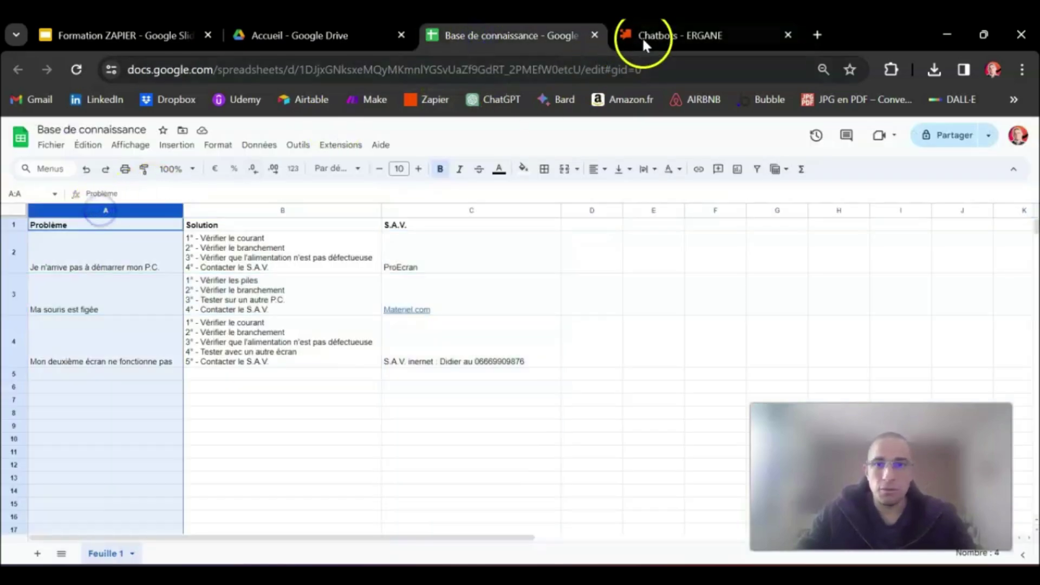
click(647, 36)
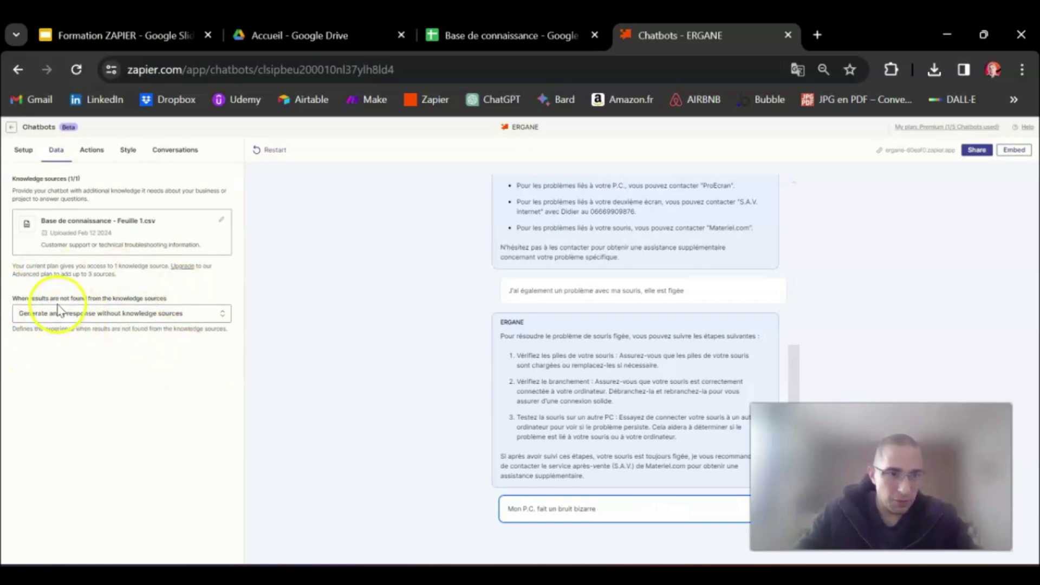
drag(12, 299, 182, 302)
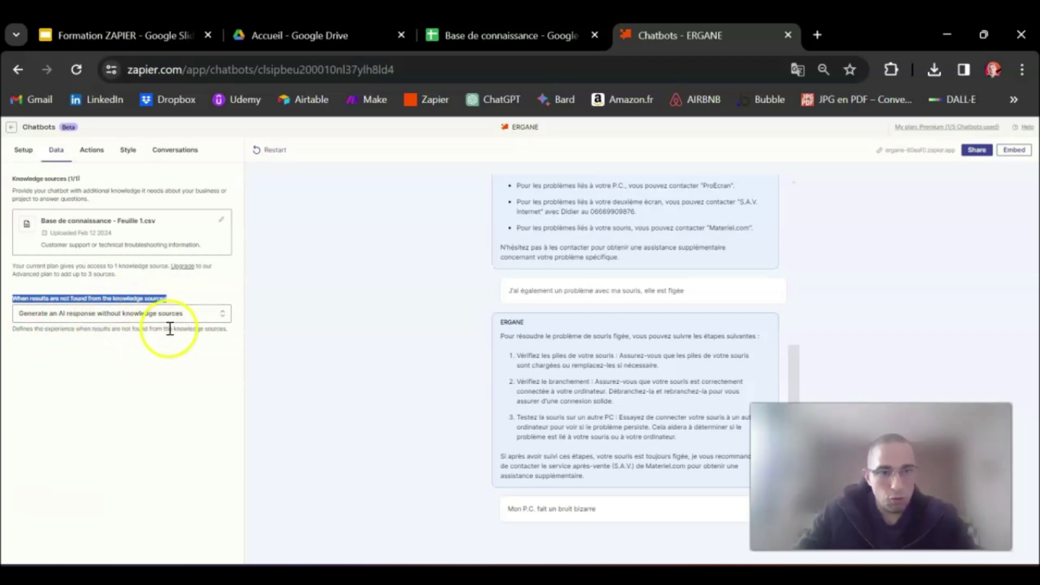
click(629, 509)
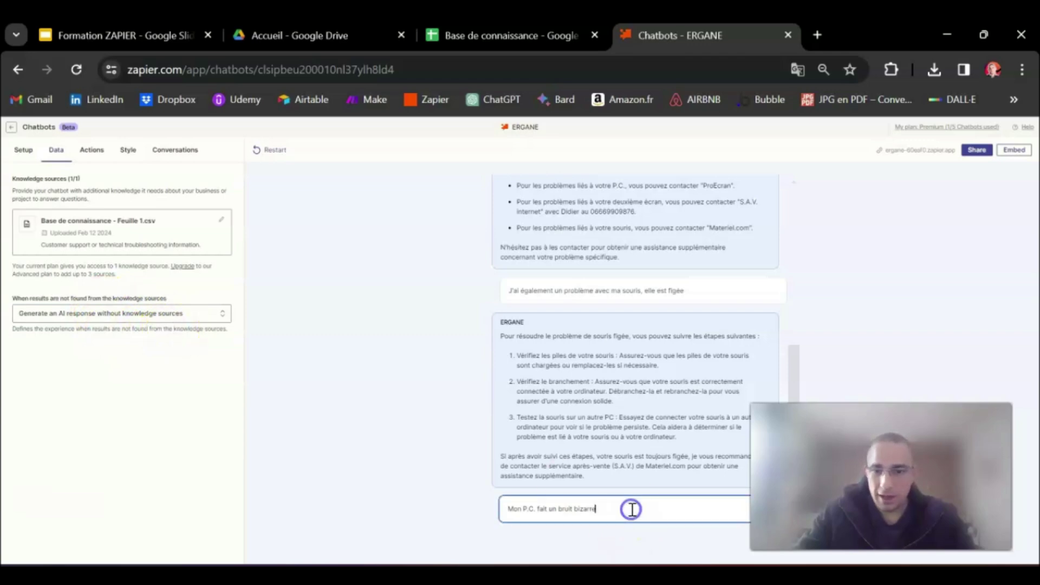
Send the PC-noise question to ERGANE and bring up the no-match fallback choices
key(Return)
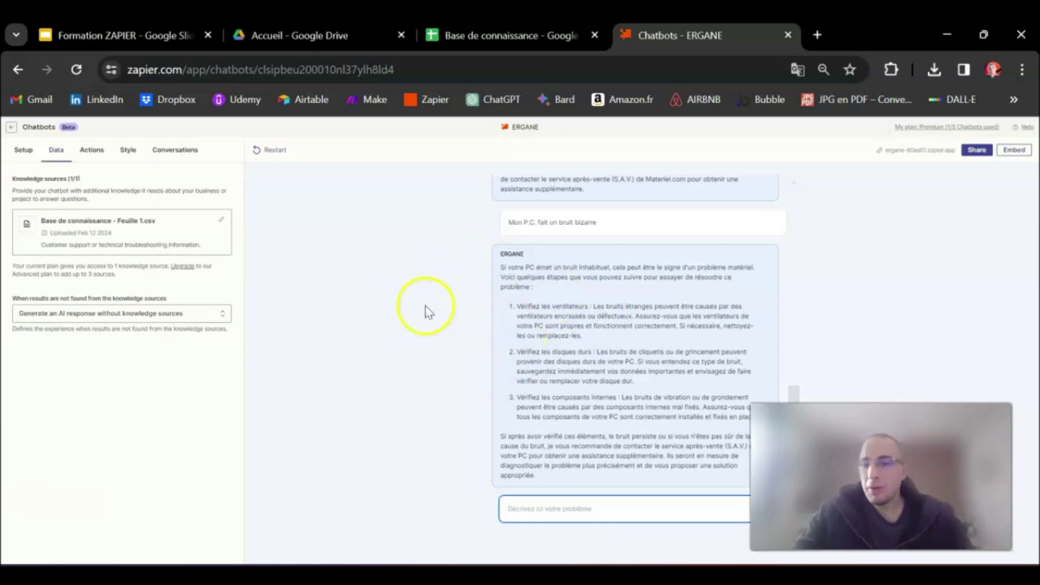
click(219, 317)
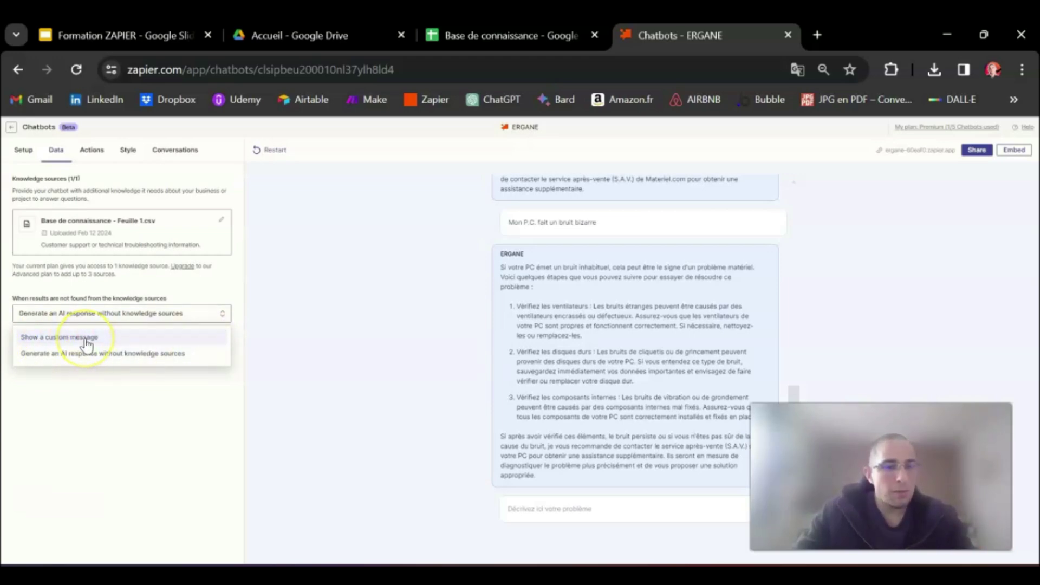
Set the no-match fallback to a custom message and upload 'Base de connaissance - Feuille 1.csv' as a knowledge source
click(85, 338)
click(22, 358)
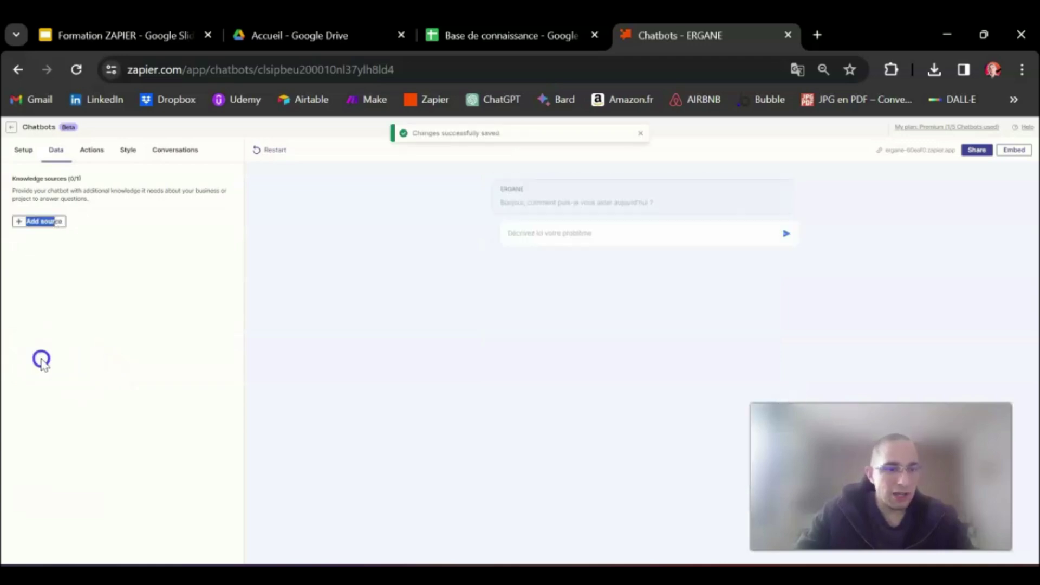
click(45, 226)
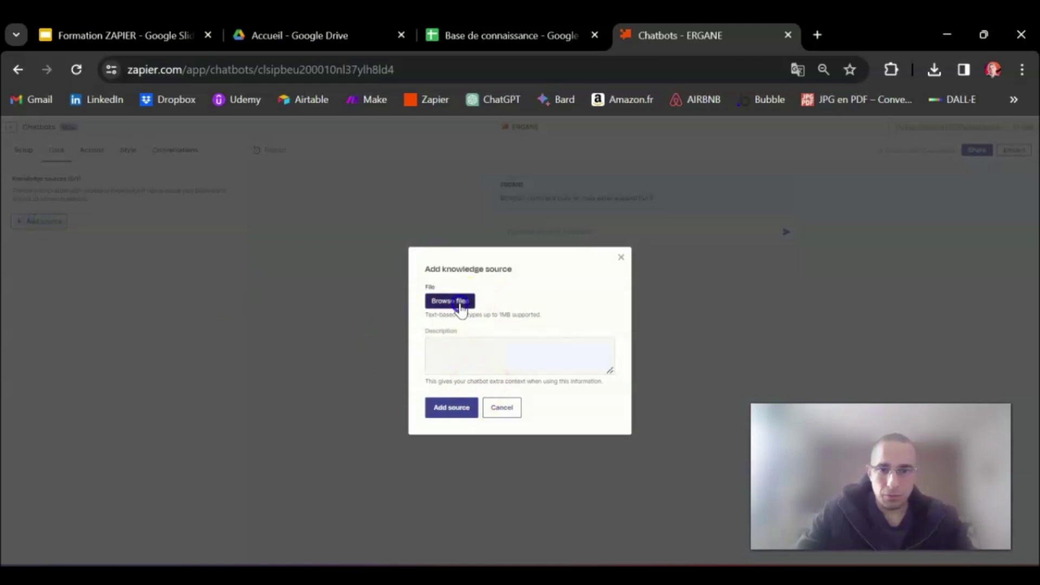
click(459, 302)
click(511, 339)
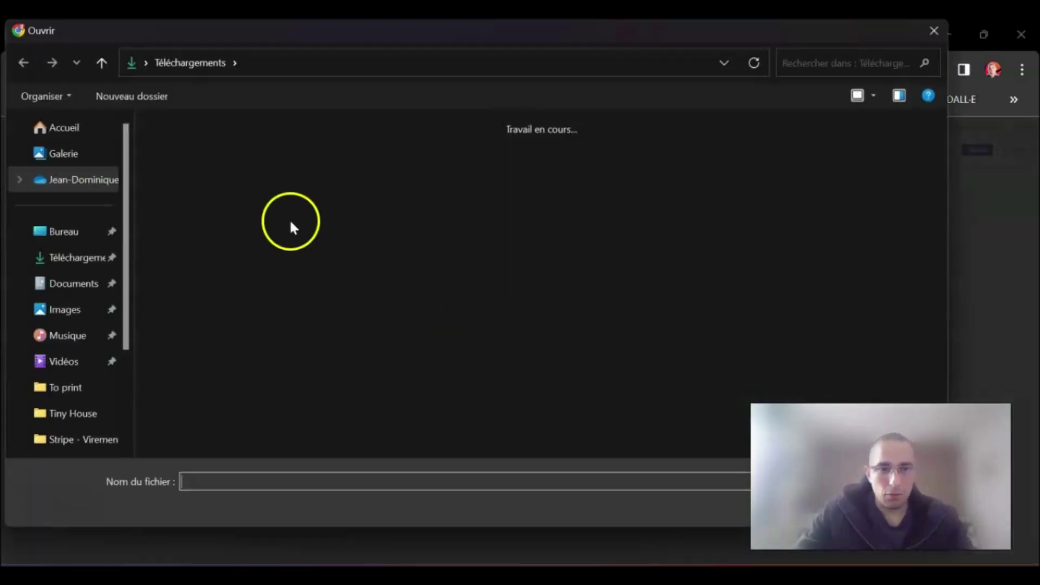
click(189, 173)
double_click(190, 174)
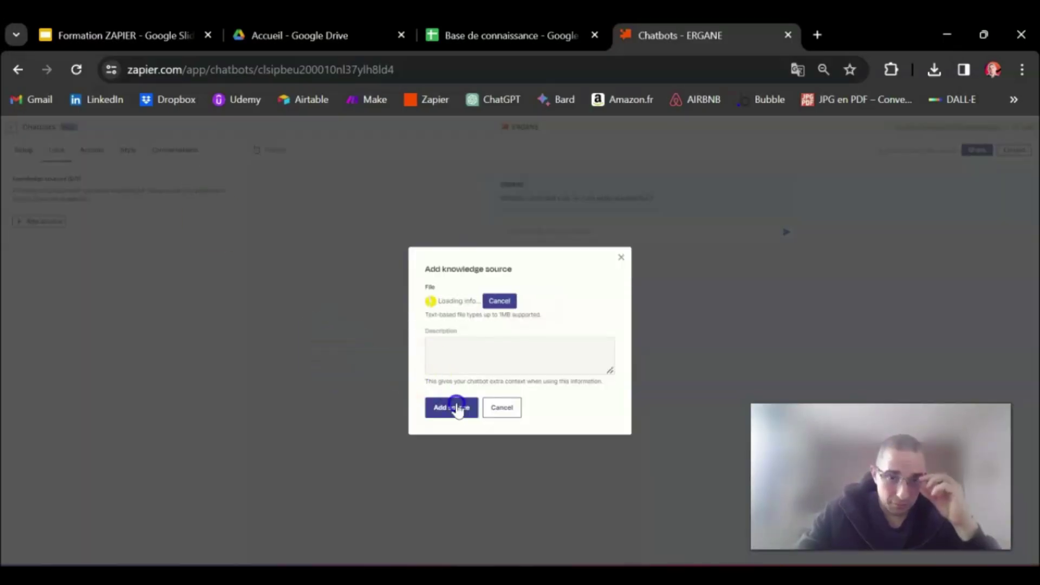
click(453, 409)
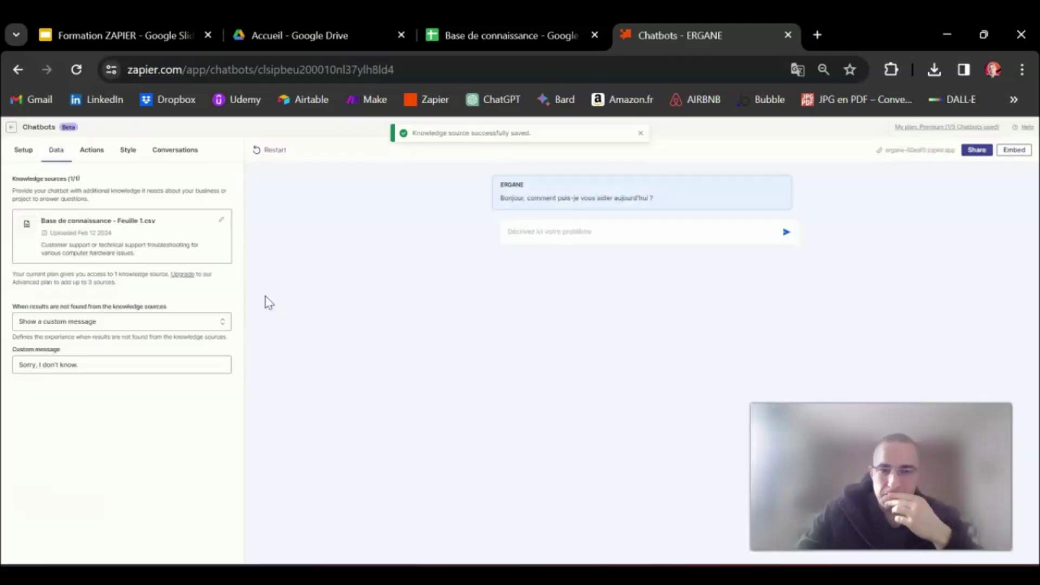
click(122, 262)
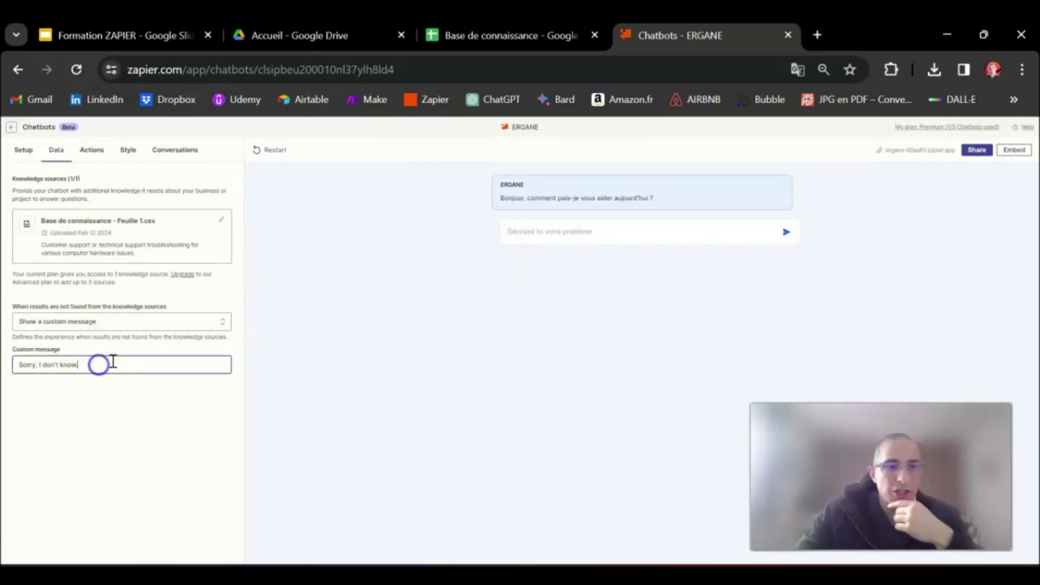
Replace the English fallback text with 'Désolé' and restart the test chat
drag(100, 362, 5, 359)
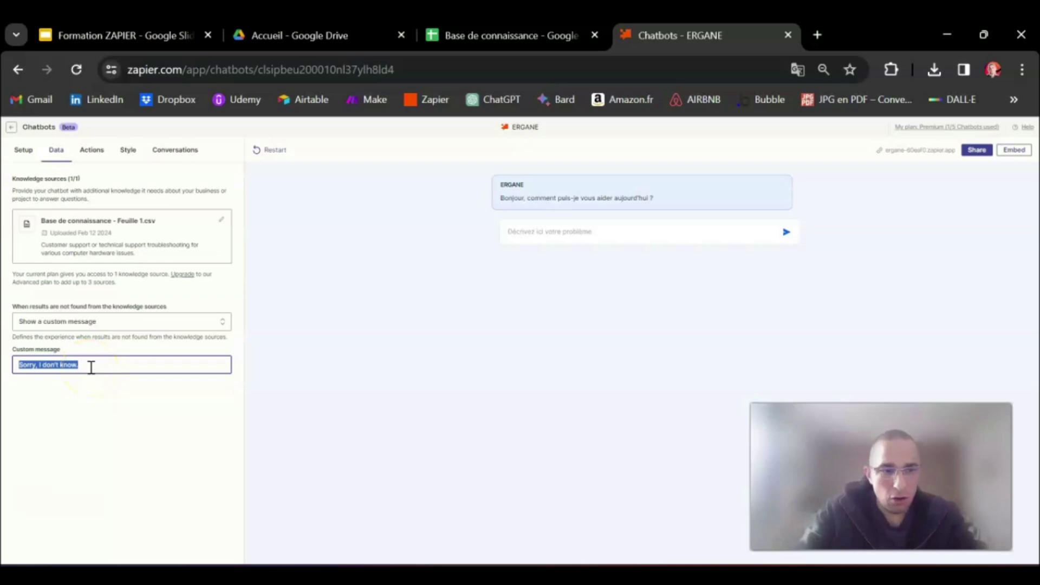
text(Désolé)
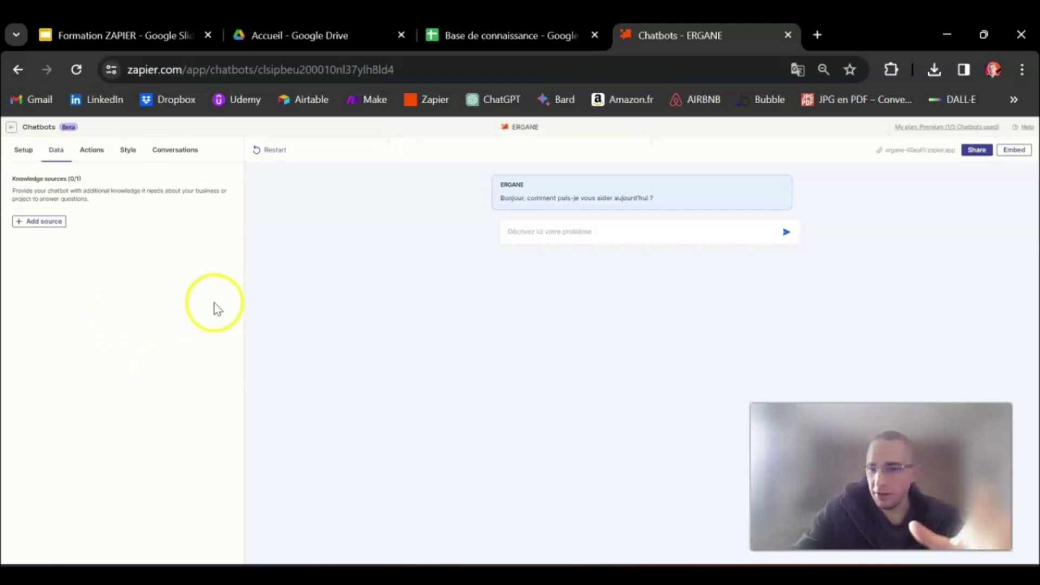
right_click(318, 253)
click(318, 252)
click(274, 150)
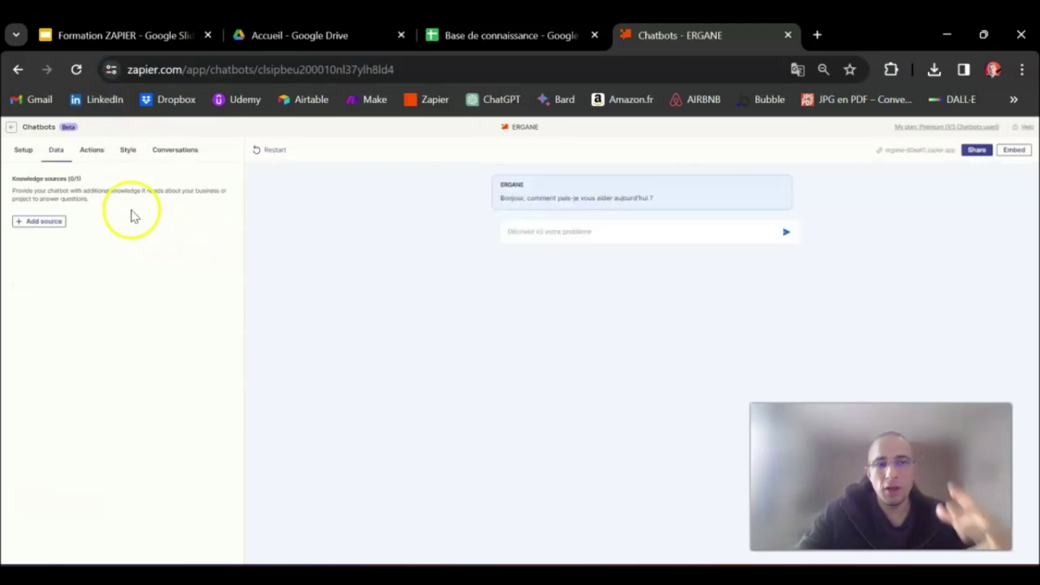
Re-add 'Base de connaissance - Feuille 1.csv' from the computer as ERGANE's knowledge source
click(44, 224)
click(447, 299)
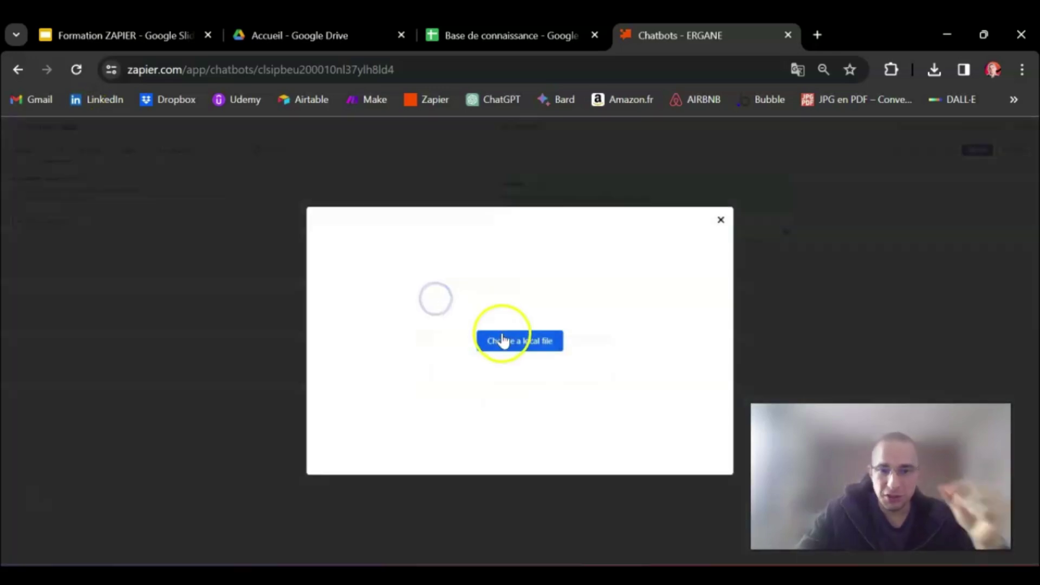
click(502, 341)
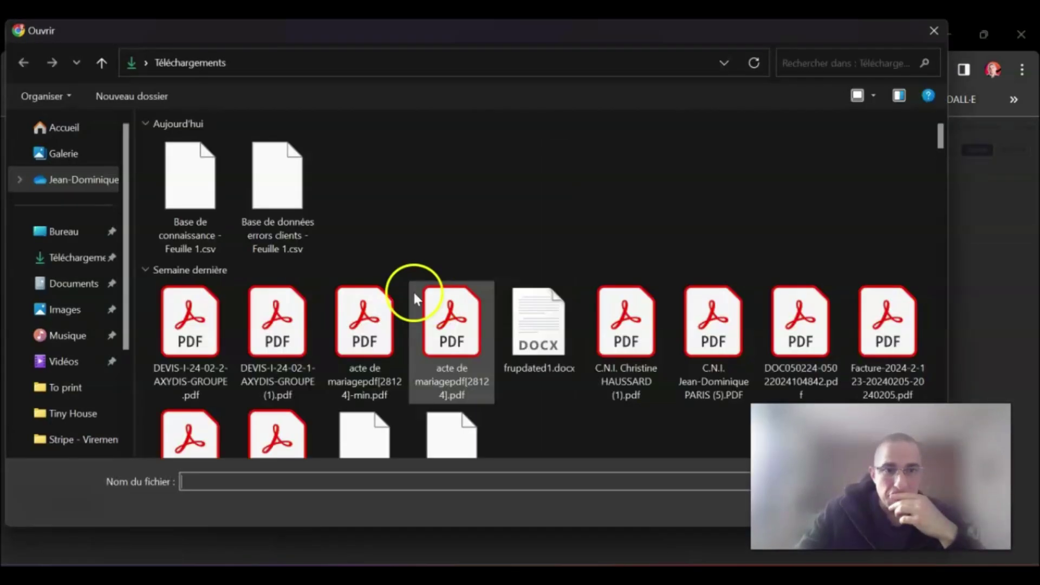
click(208, 193)
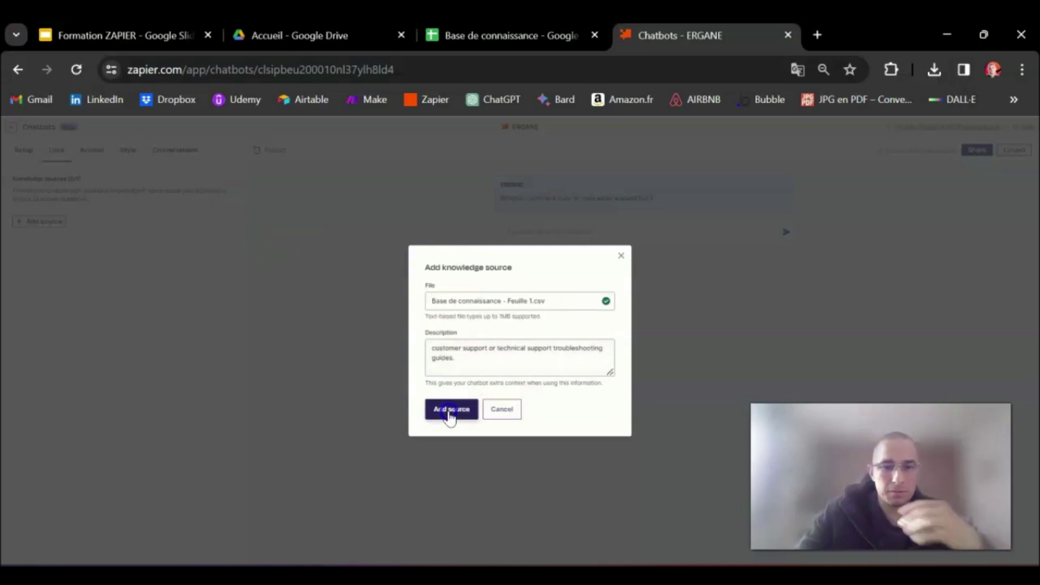
click(447, 410)
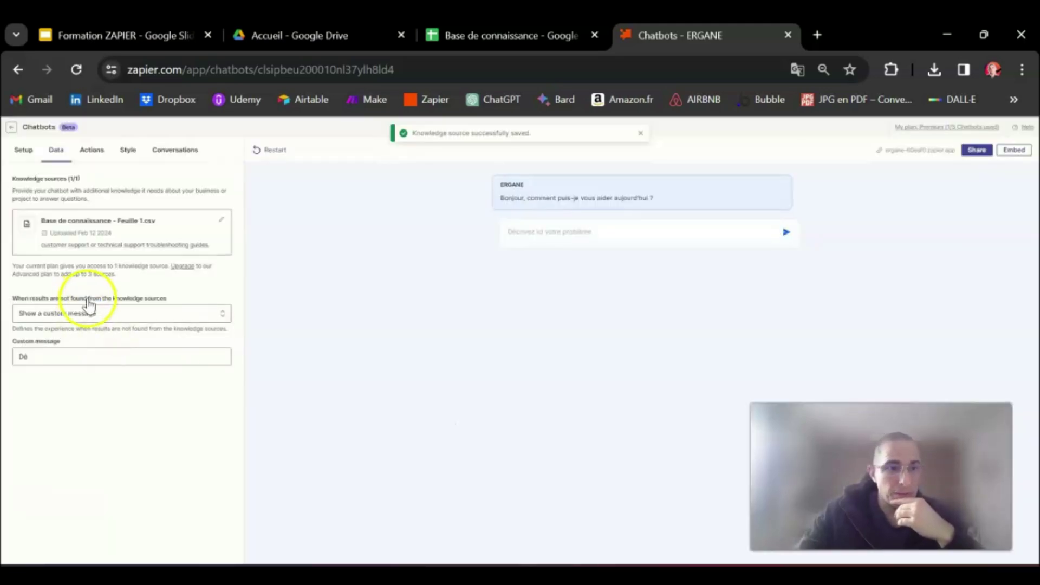
Extend the French custom fallback message so it directs users to a support phone number
click(56, 355)
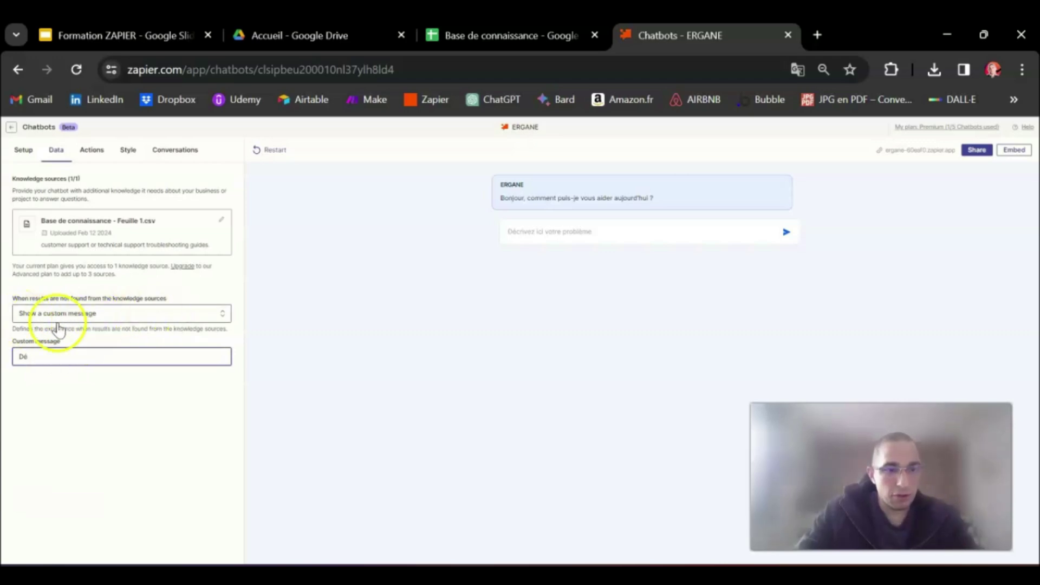
text(so)
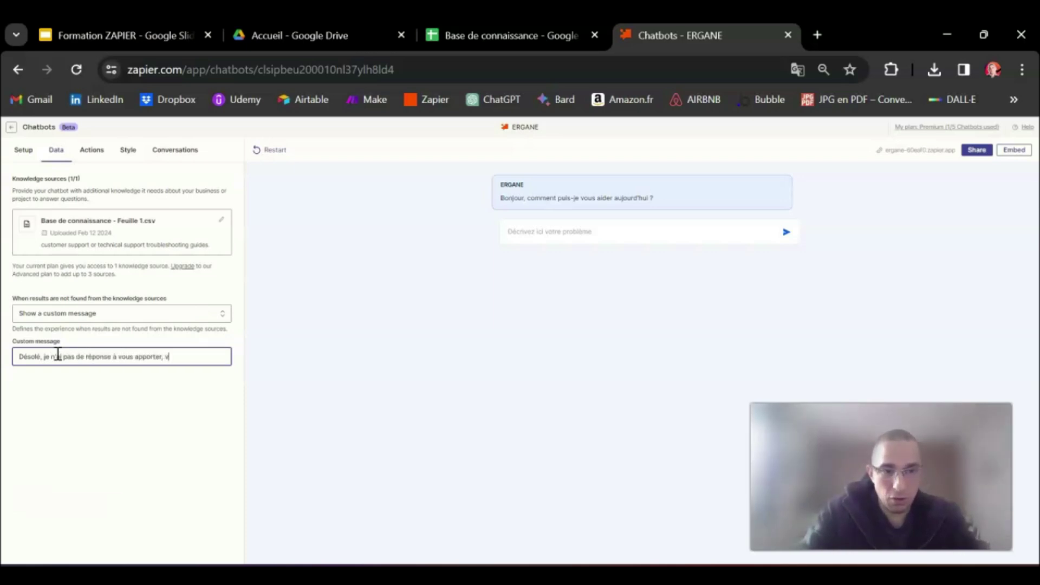
click(191, 367)
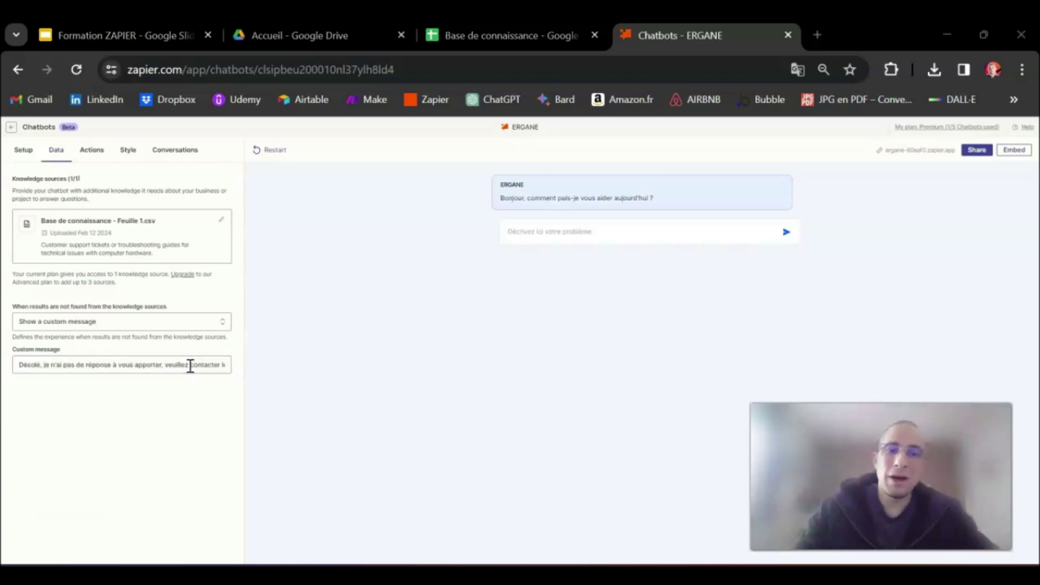
Copy the PC-startup question from cell A2 and send it to ERGANE in the test chat
click(512, 35)
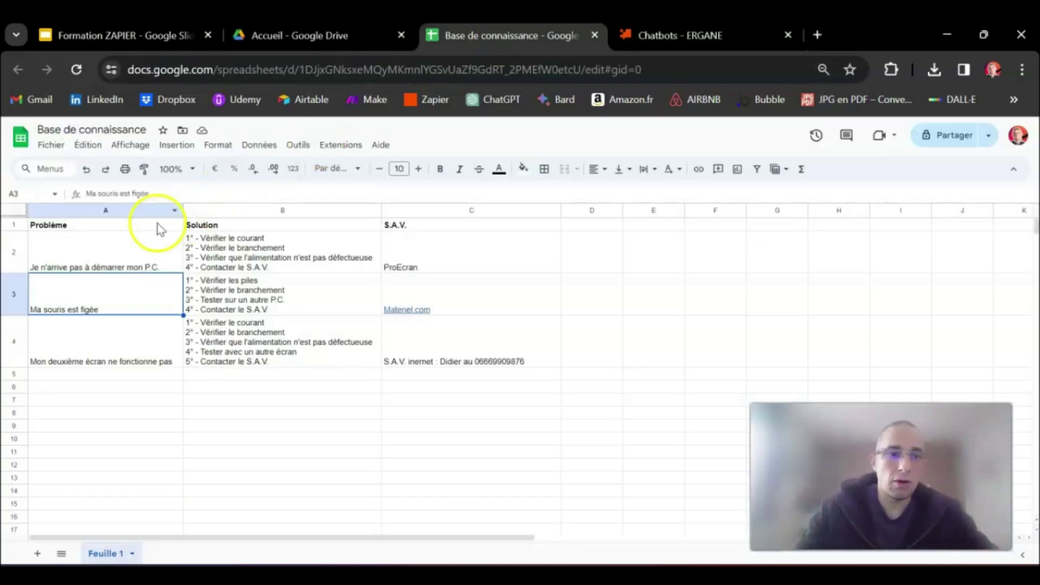
click(86, 252)
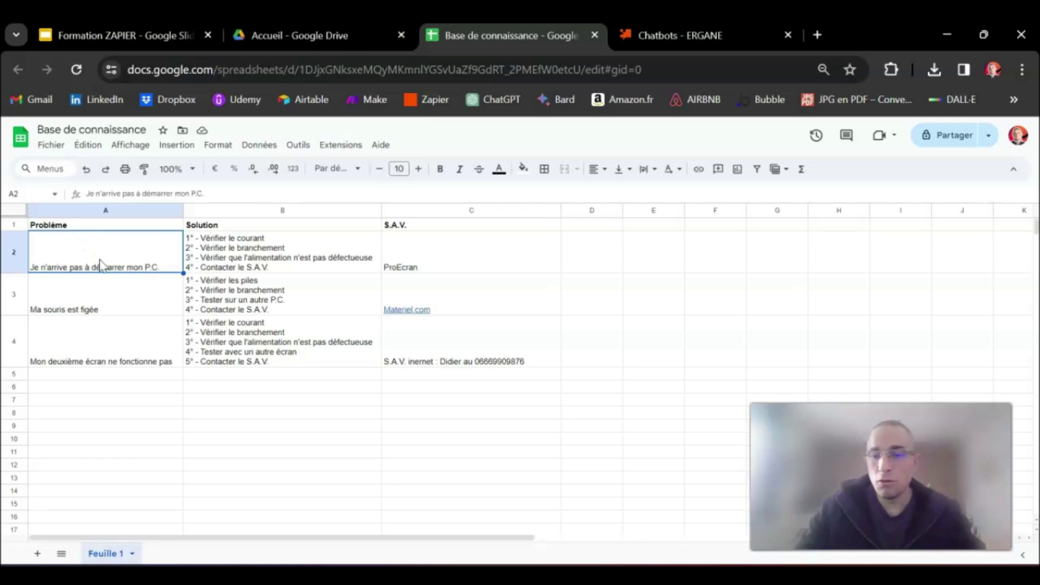
double_click(100, 260)
triple_click(99, 239)
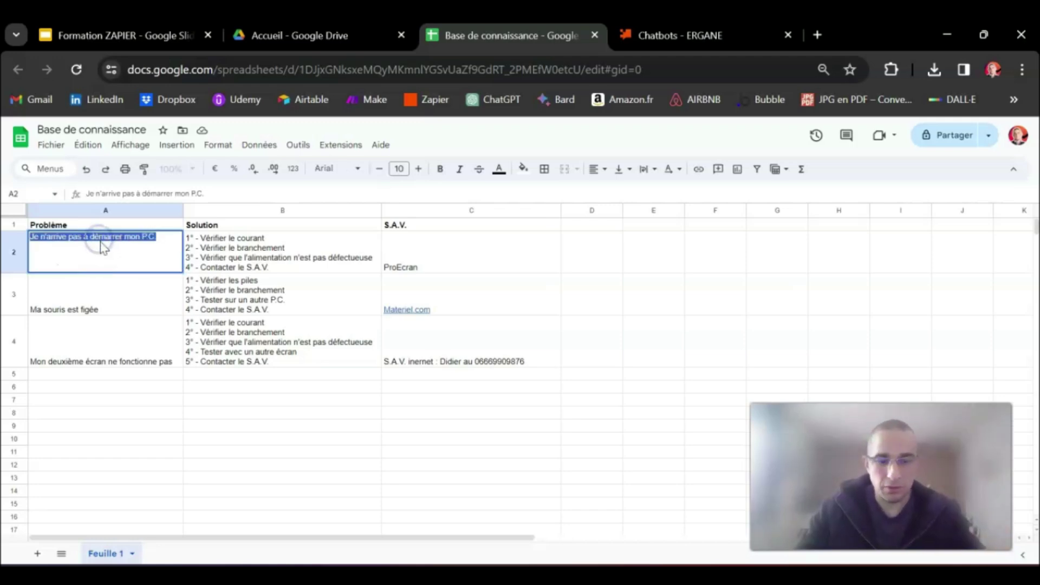
key(ctrl+c)
click(700, 35)
click(547, 231)
key(ctrl+v)
key(Return)
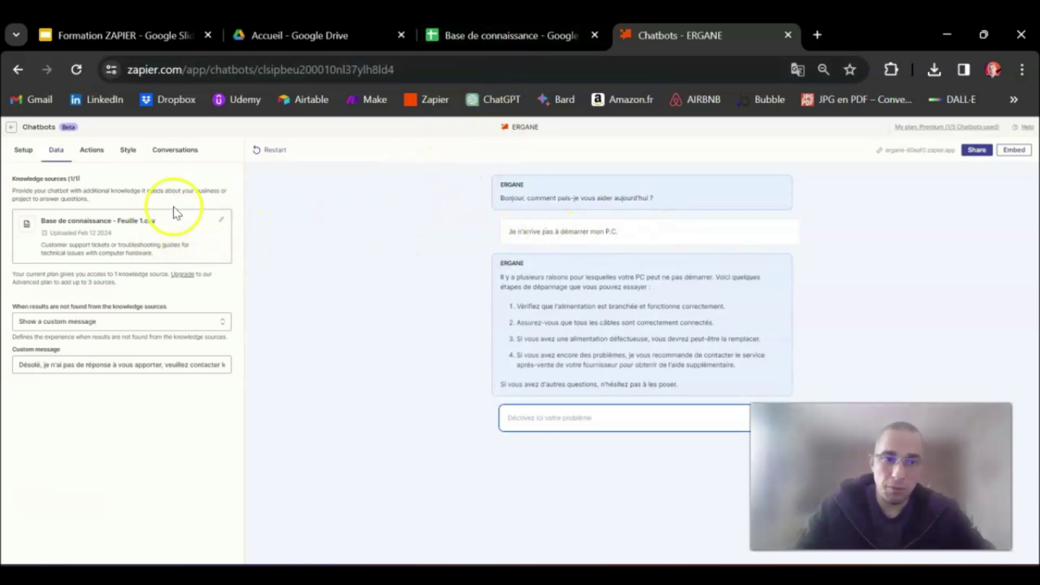
Compare ERGANE's startup-troubleshooting answer with the expected solution in cell B2
click(482, 35)
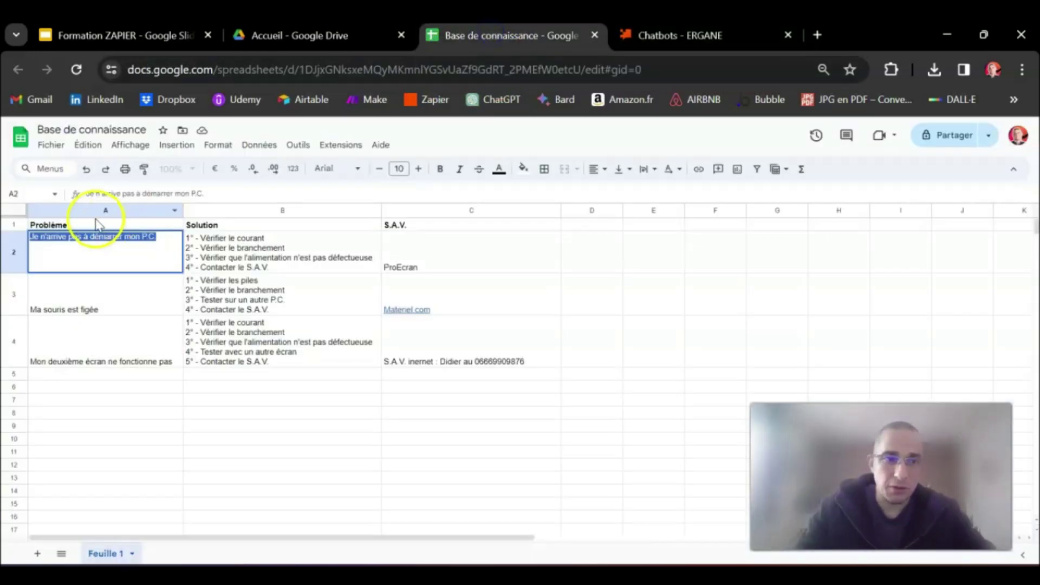
click(218, 271)
click(673, 35)
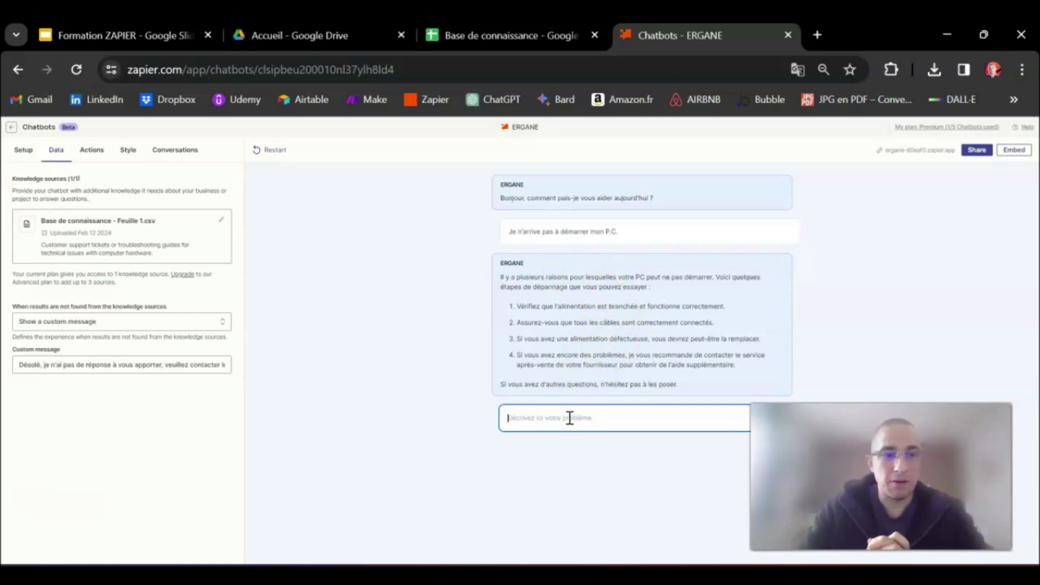
Ask ERGANE 'Mon P.C. fait beaucoup de bruit' and get the French fallback reply
click(492, 36)
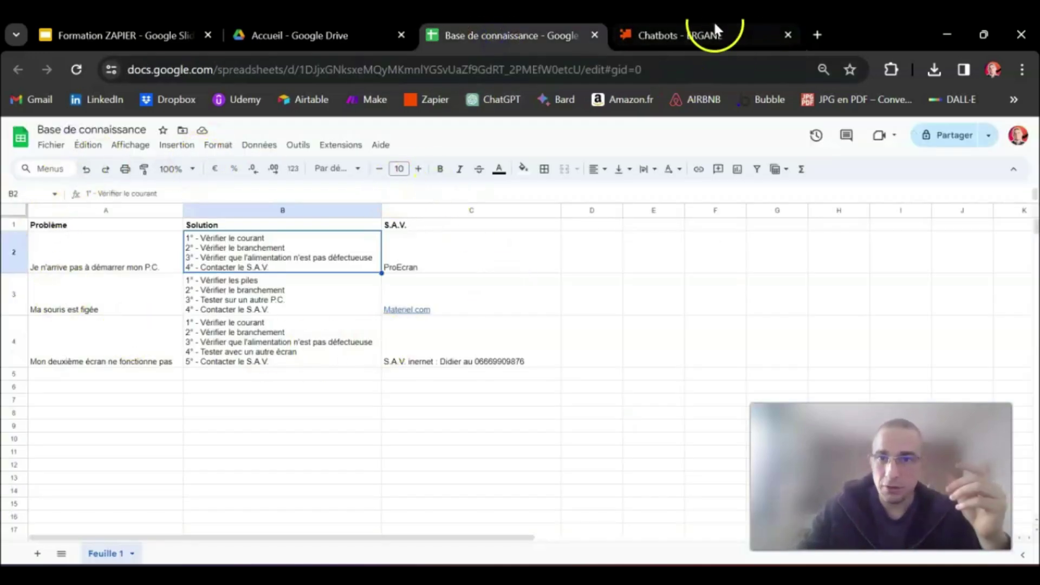
click(712, 28)
drag(43, 365, 259, 364)
click(557, 418)
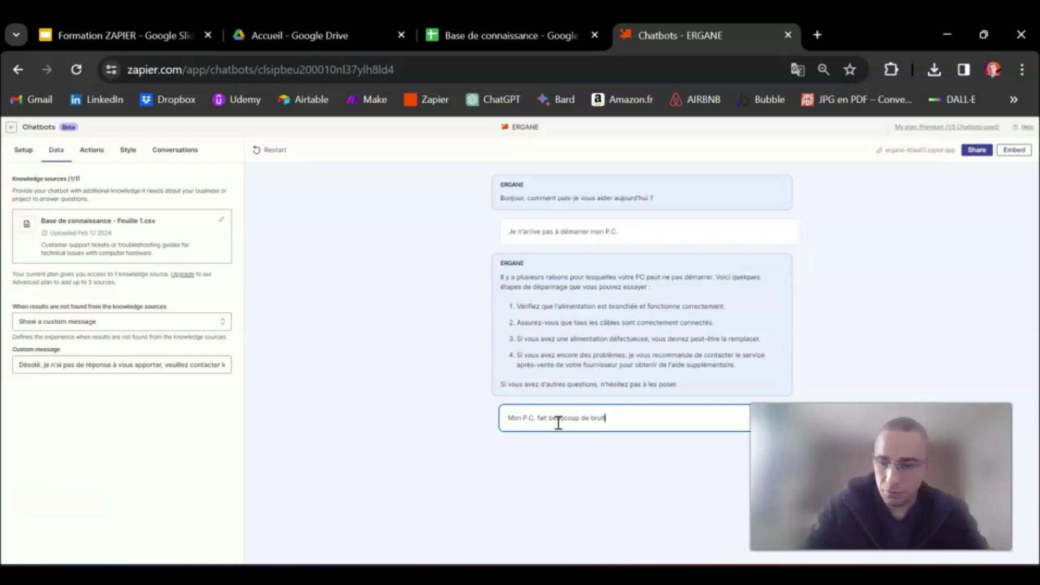
key(BackSpace)
key(Return)
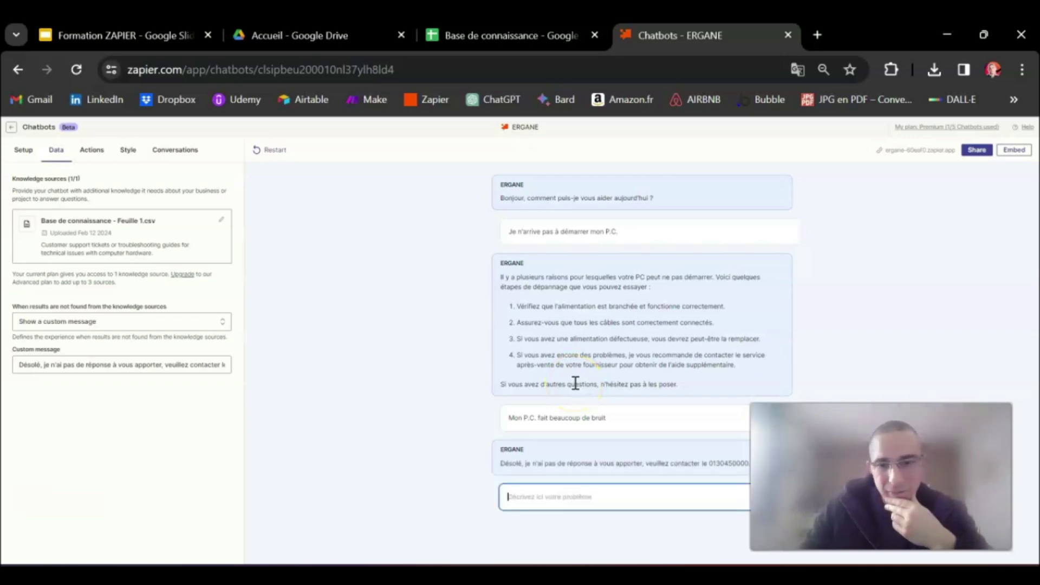
Confirm in the sheet's column A that the noisy-PC problem isn't listed
click(531, 33)
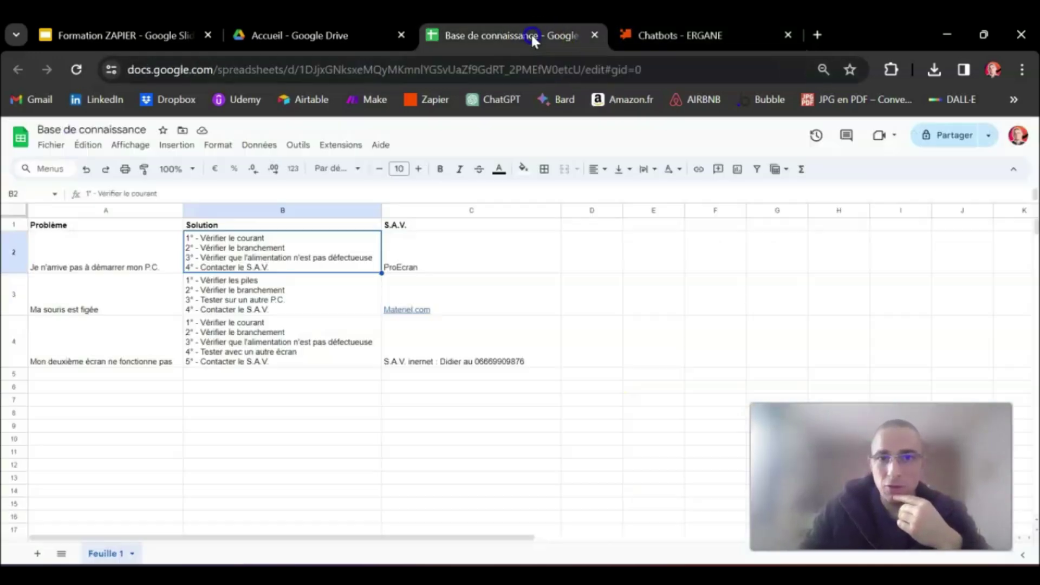
click(66, 210)
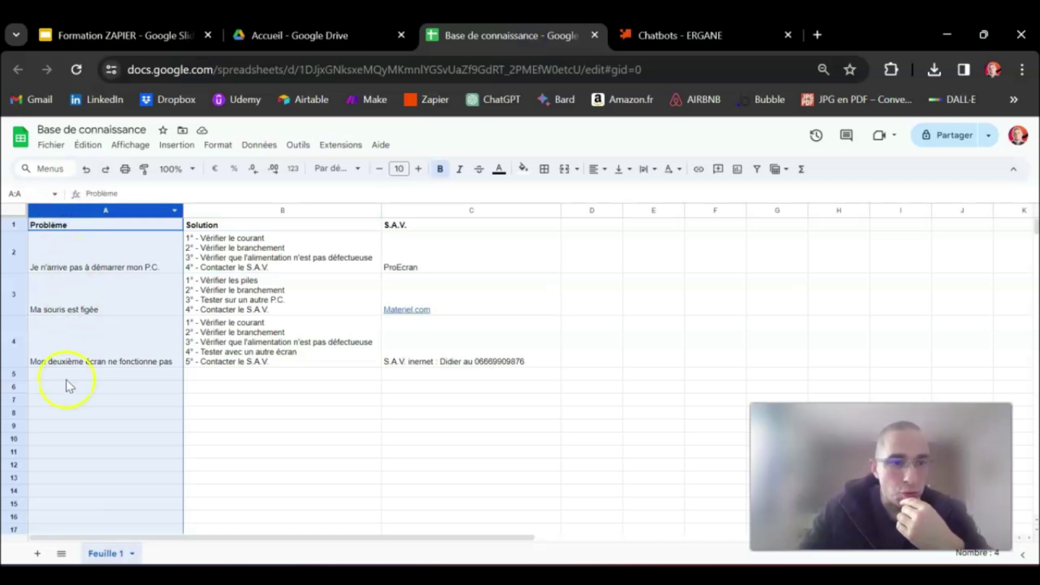
click(631, 36)
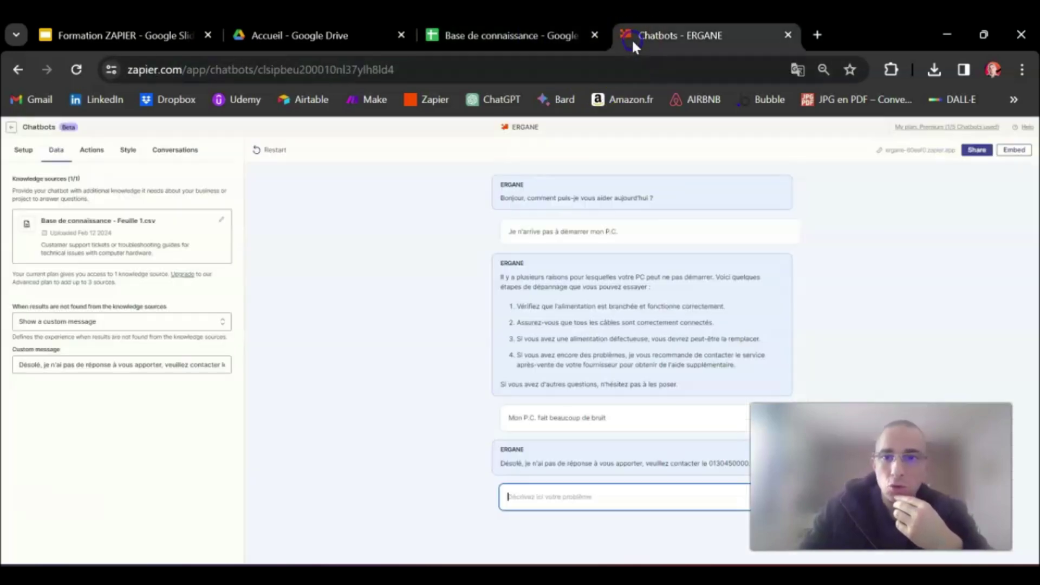